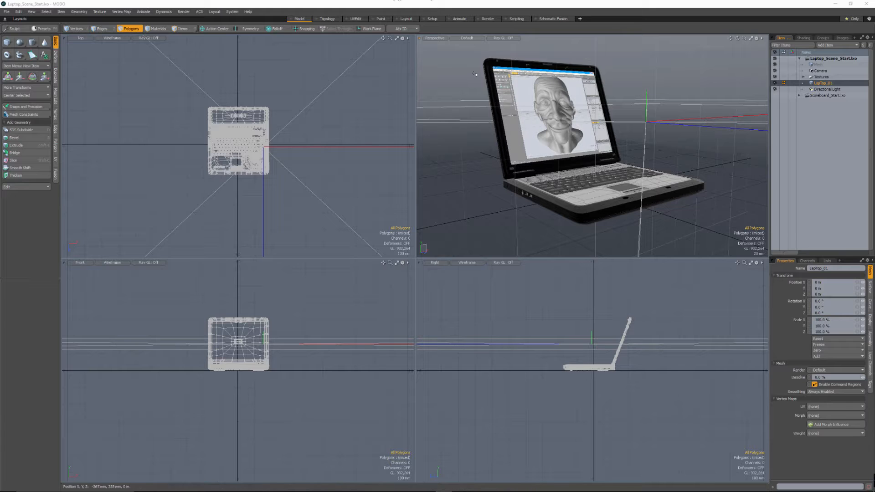
# Switch to the Setup layout
pyautogui.click(432, 19)
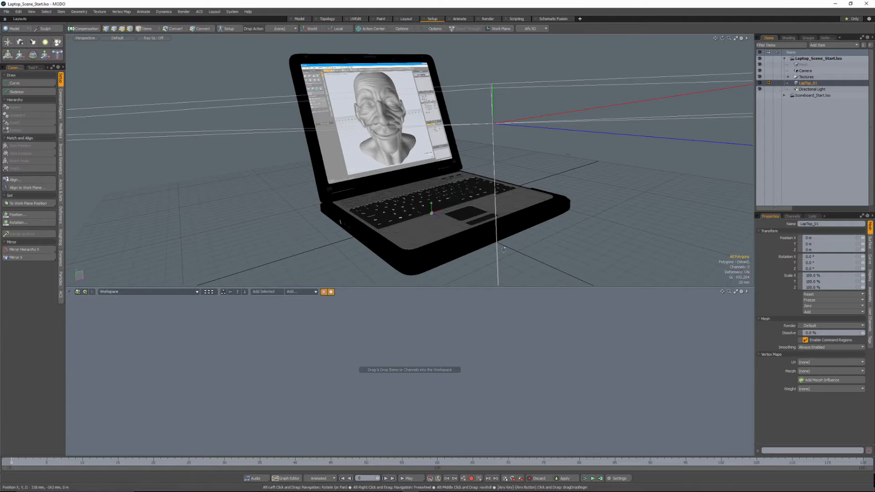
pyautogui.keyDown('alt'); pyautogui.moveTo(440, 198); pyautogui.dragTo(597, 137); pyautogui.keyUp('alt')
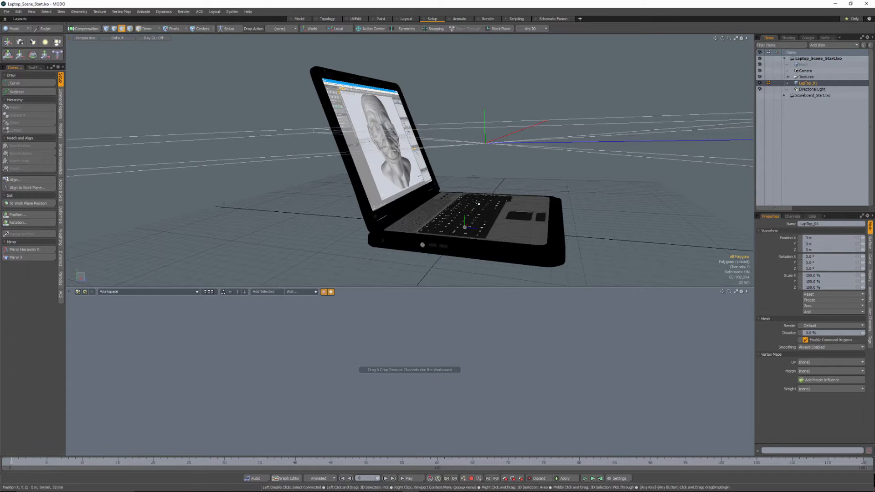
pyautogui.moveTo(410, 196)
pyautogui.keyDown('alt'); pyautogui.mouseDown()
pyautogui.moveTo(364, 197)
pyautogui.moveTo(392, 196)
pyautogui.mouseUp(); pyautogui.keyUp('alt')
# Select all connected polygons of the laptop lid's frame in polygon mode and hide them
pyautogui.press('3')
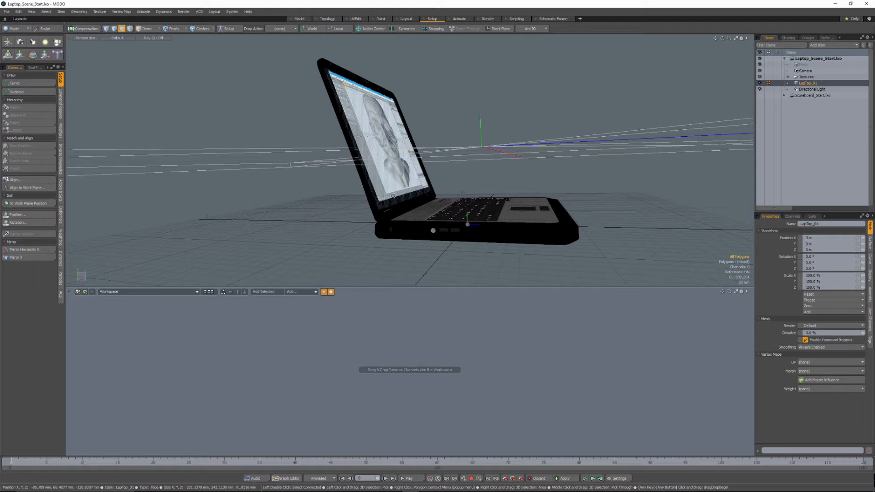
pyautogui.keyDown('alt'); pyautogui.moveTo(565, 183); pyautogui.dragTo(424, 219); pyautogui.keyUp('alt')
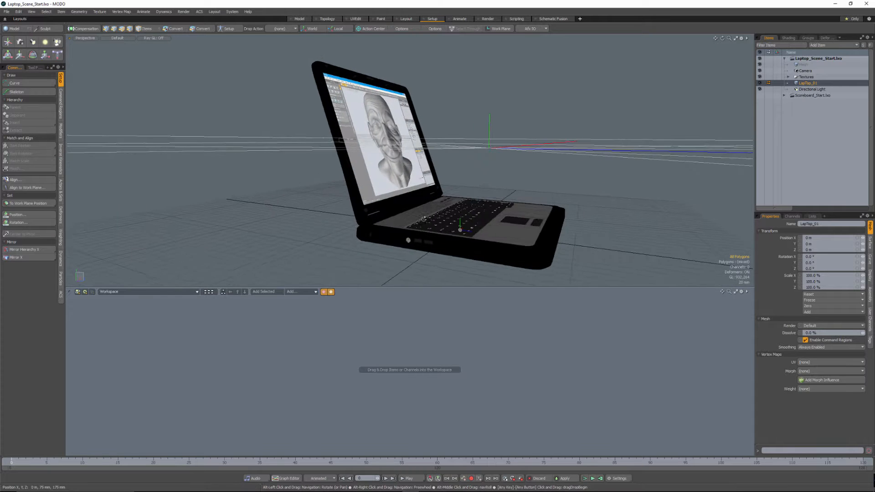
pyautogui.keyDown('alt'); pyautogui.moveTo(360, 210); pyautogui.dragTo(456, 221); pyautogui.keyUp('alt')
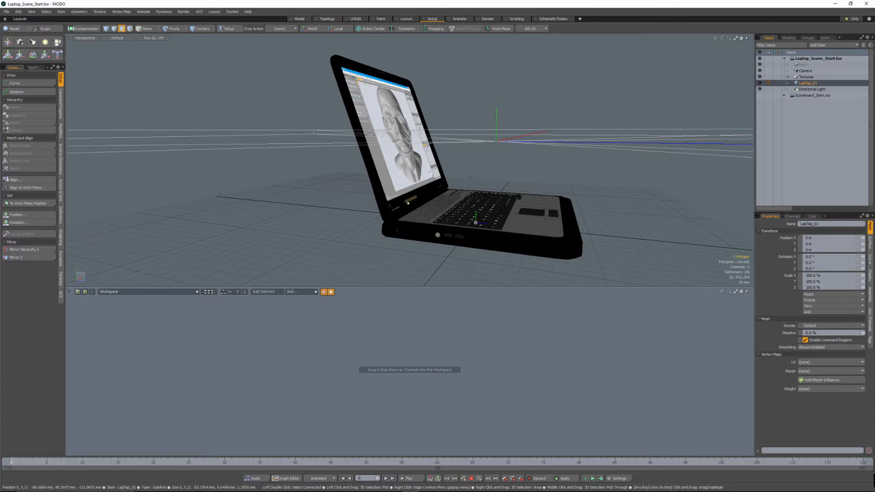
pyautogui.doubleClick(383, 207)
pyautogui.keyDown('alt'); pyautogui.moveTo(384, 209); pyautogui.dragTo(371, 240); pyautogui.keyUp('alt')
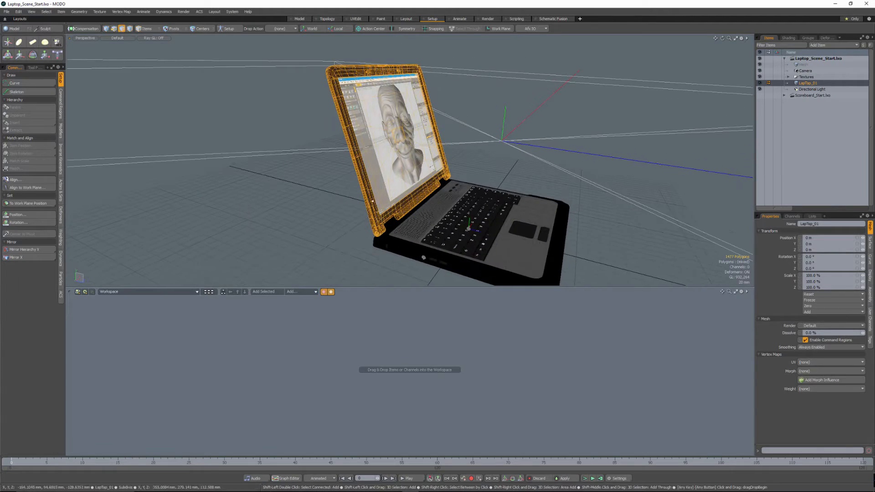
pyautogui.keyDown('ctrl'); pyautogui.keyDown('alt'); pyautogui.moveTo(424, 255); pyautogui.dragTo(347, 187); pyautogui.keyUp('alt'); pyautogui.keyUp('ctrl')
# Select the display image face of the laptop lid and hide it
pyautogui.keyDown('alt'); pyautogui.moveTo(476, 181); pyautogui.dragTo(452, 74); pyautogui.keyUp('alt')
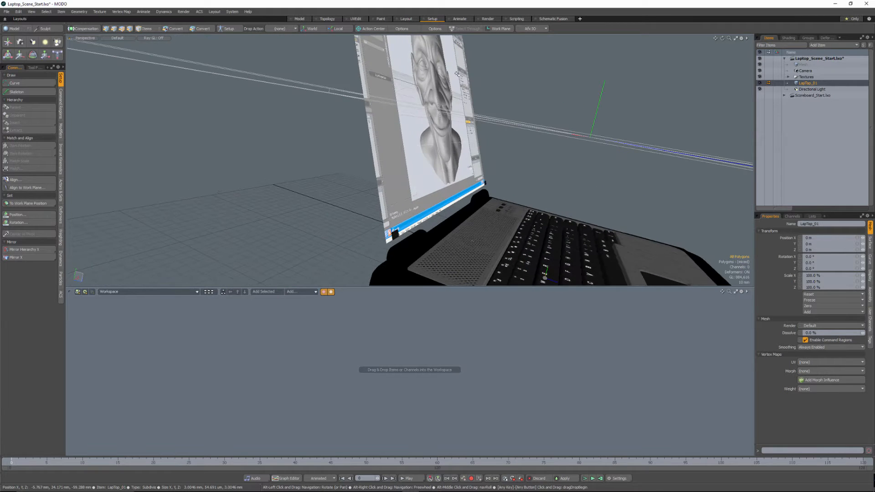
pyautogui.click(451, 74)
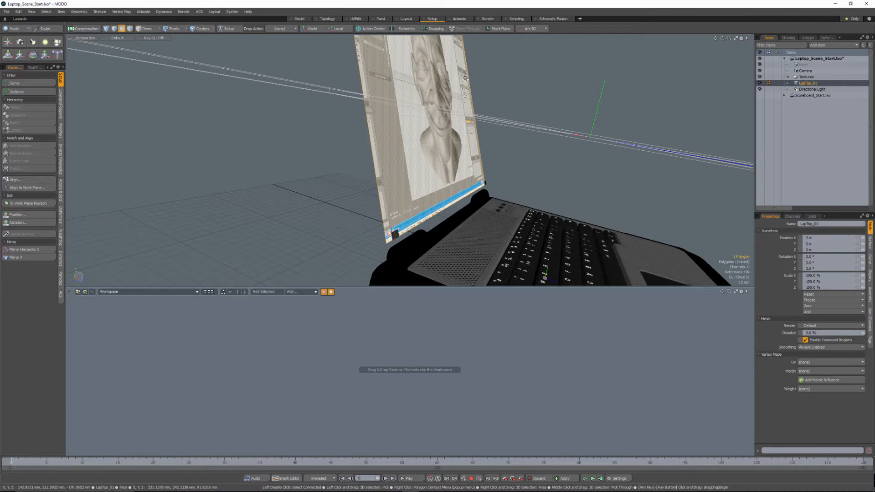
pyautogui.press('Delete')
# Select and hide the small leftover lid parts floating above the body, so that only the laptop base remains displayed
pyautogui.keyDown('alt'); pyautogui.moveTo(464, 78); pyautogui.dragTo(382, 213); pyautogui.keyUp('alt')
pyautogui.doubleClick(378, 214)
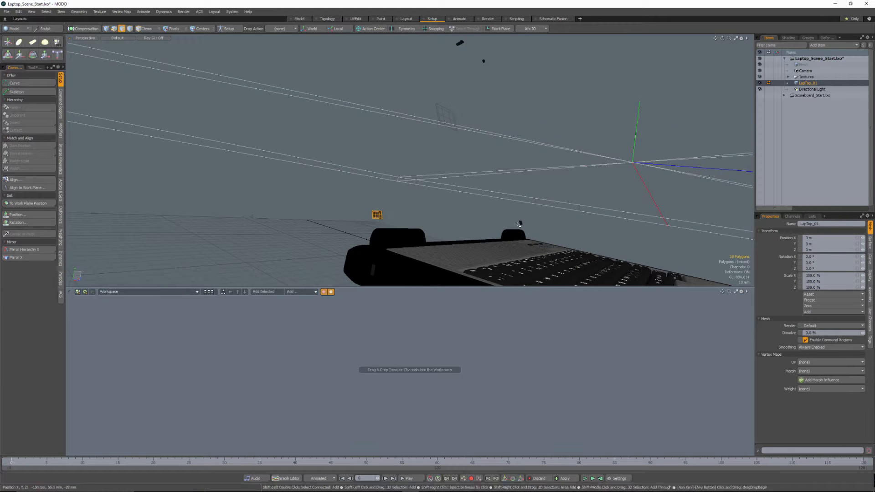
pyautogui.keyDown('alt'); pyautogui.moveTo(521, 222); pyautogui.dragTo(486, 212); pyautogui.keyUp('alt')
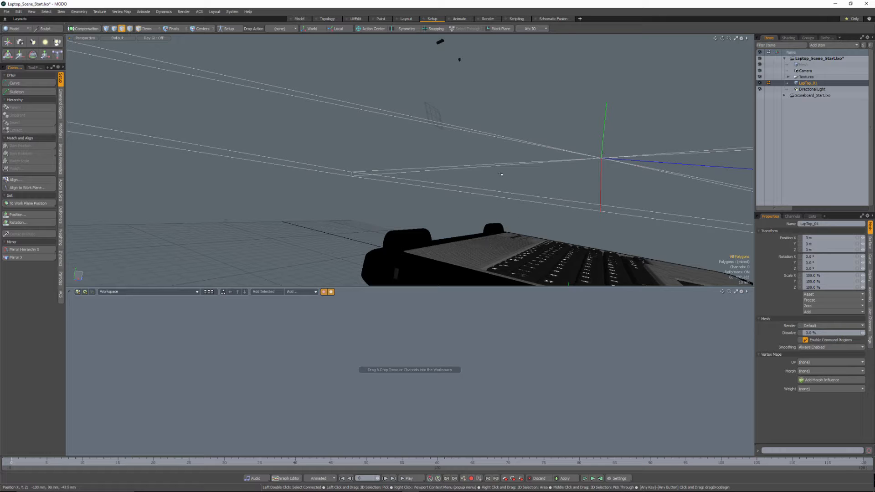
pyautogui.keyDown('alt'); pyautogui.moveTo(500, 173); pyautogui.dragTo(479, 100); pyautogui.keyUp('alt')
pyautogui.doubleClick(396, 88)
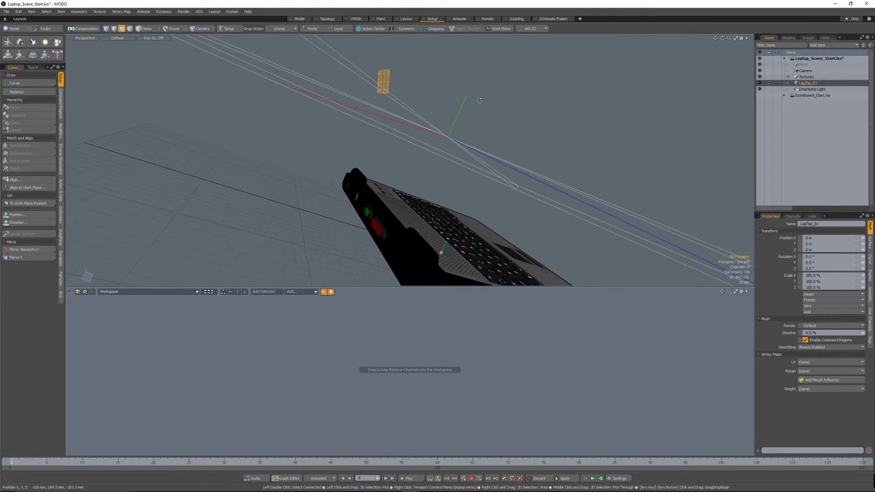
pyautogui.press('Delete')
pyautogui.moveTo(507, 156)
pyautogui.keyDown('alt'); pyautogui.mouseDown()
pyautogui.moveTo(524, 176)
pyautogui.moveTo(387, 32)
pyautogui.moveTo(403, 226)
pyautogui.moveTo(420, 153)
pyautogui.mouseUp(); pyautogui.keyUp('alt')
pyautogui.moveTo(441, 135)
pyautogui.mouseDown(button='right')
pyautogui.moveTo(485, 90)
pyautogui.moveTo(374, 127)
pyautogui.moveTo(465, 119)
pyautogui.mouseUp(button='right')
pyautogui.moveTo(451, 160)
pyautogui.keyDown('alt'); pyautogui.mouseDown()
pyautogui.moveTo(405, 251)
pyautogui.moveTo(400, 231)
pyautogui.mouseUp(); pyautogui.keyUp('alt')
pyautogui.press('Delete')
# Cut the displayed laptop base polygons and paste them into a new mesh item
pyautogui.keyDown('alt'); pyautogui.moveTo(542, 172); pyautogui.dragTo(435, 225); pyautogui.keyUp('alt')
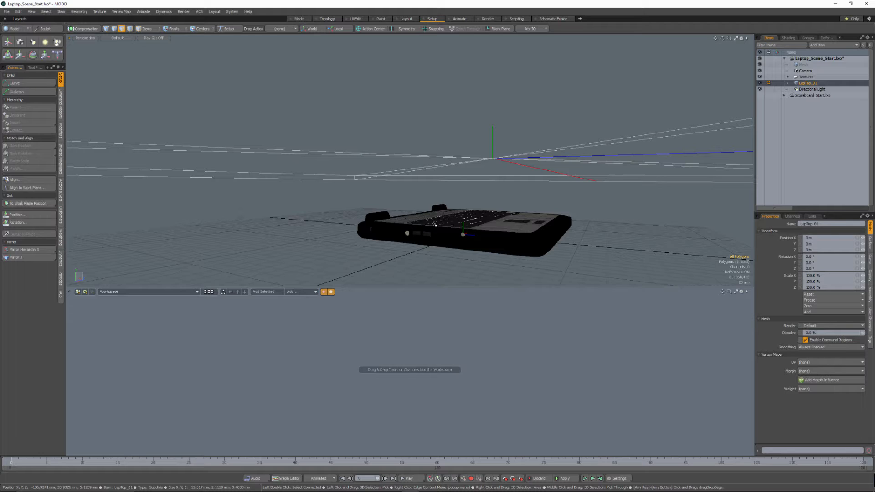
pyautogui.press('ctrl')
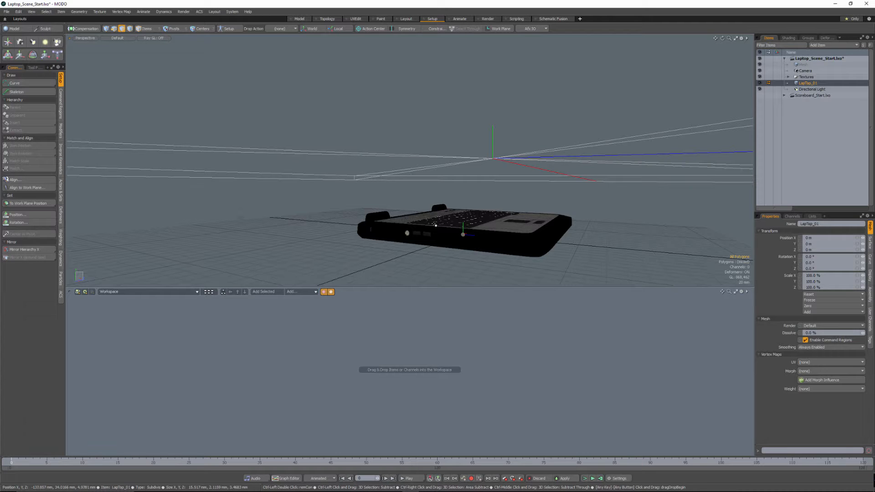
pyautogui.hotkey('ctrl', 'x')
pyautogui.press('n')
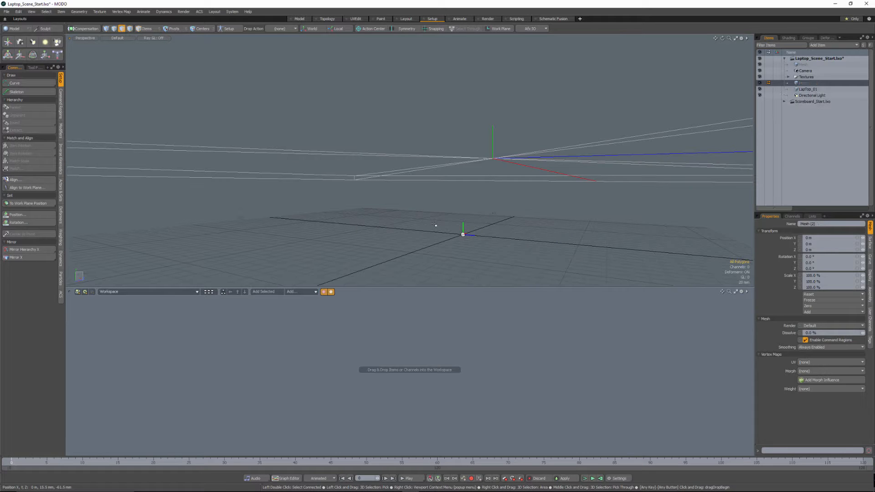
pyautogui.press('ctrl')
pyautogui.hotkey('ctrl', 'v')
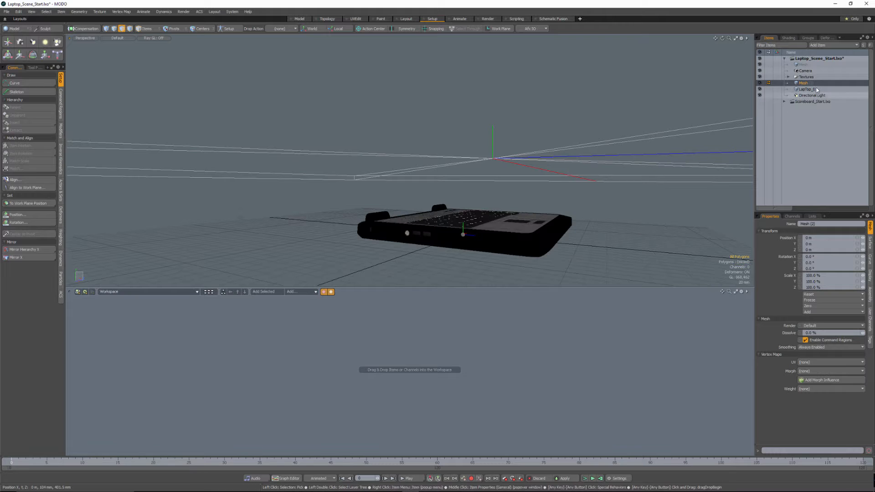
# Unhide the lid polygons in the LapTop_01 mesh and turn off the visibility of the new base mesh
pyautogui.click(807, 89)
pyautogui.keyDown('alt'); pyautogui.moveTo(693, 132); pyautogui.dragTo(662, 137); pyautogui.keyUp('alt')
pyautogui.click(759, 83)
pyautogui.keyDown('alt'); pyautogui.moveTo(478, 232); pyautogui.dragTo(426, 188); pyautogui.keyUp('alt')
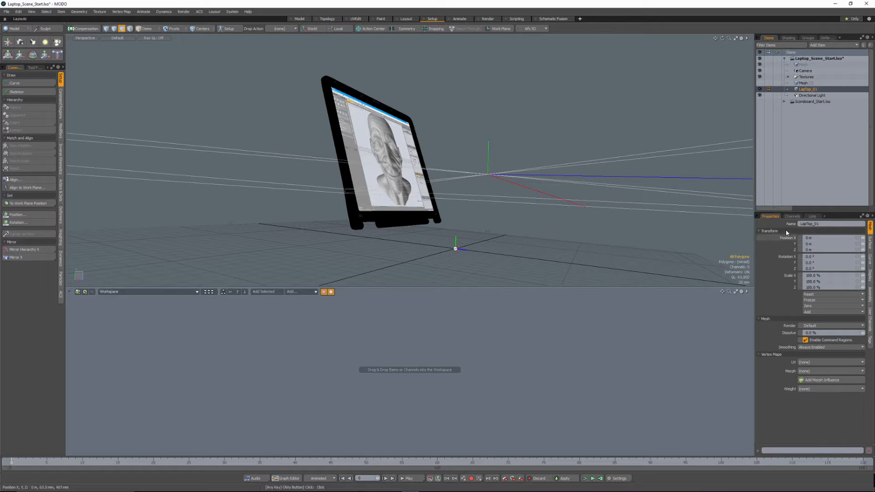
# Rename the lid mesh LapTop_Screen and the base mesh LapTop_Body
pyautogui.click(829, 224)
pyautogui.hotkey('shift', 'Home')
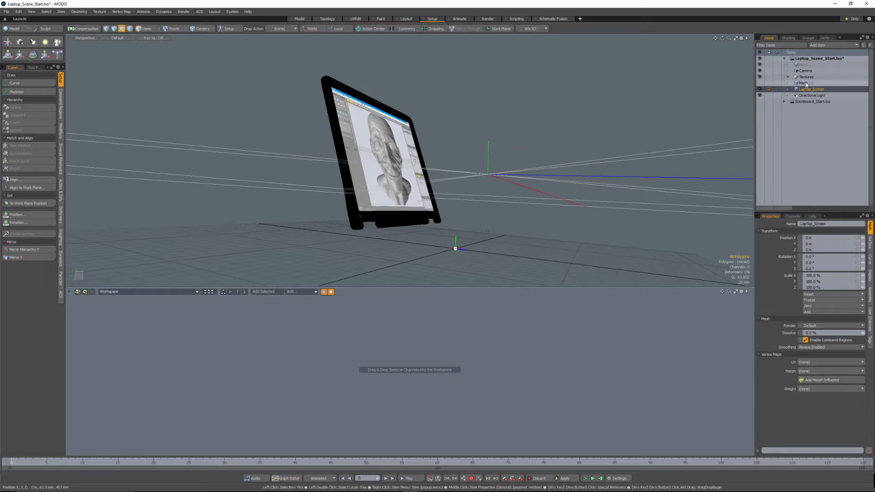
pyautogui.click(805, 84)
pyautogui.click(823, 224)
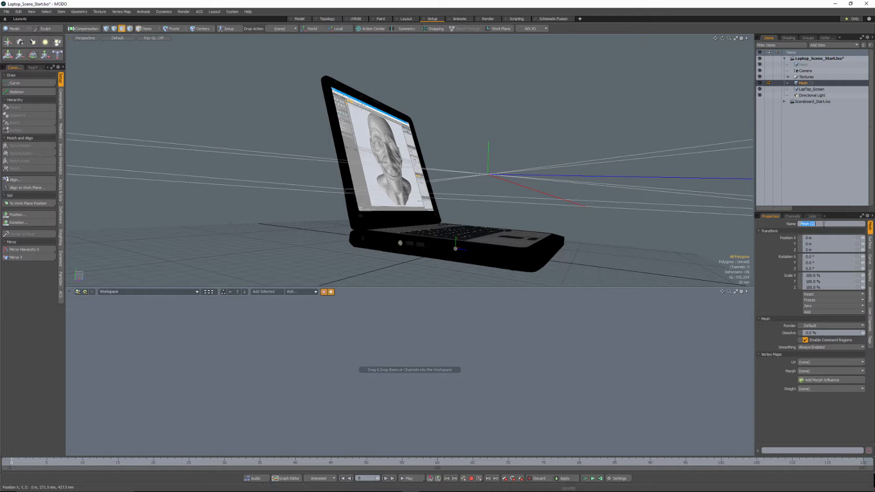
pyautogui.hotkey('ctrl', 'v')
pyautogui.write('Body')
pyautogui.press('Return')
# Select the LapTop_Screen mesh and set the viewport's wireframe overlay for active meshes to Uniform
pyautogui.keyDown('alt'); pyautogui.moveTo(452, 151); pyautogui.dragTo(450, 201); pyautogui.keyUp('alt')
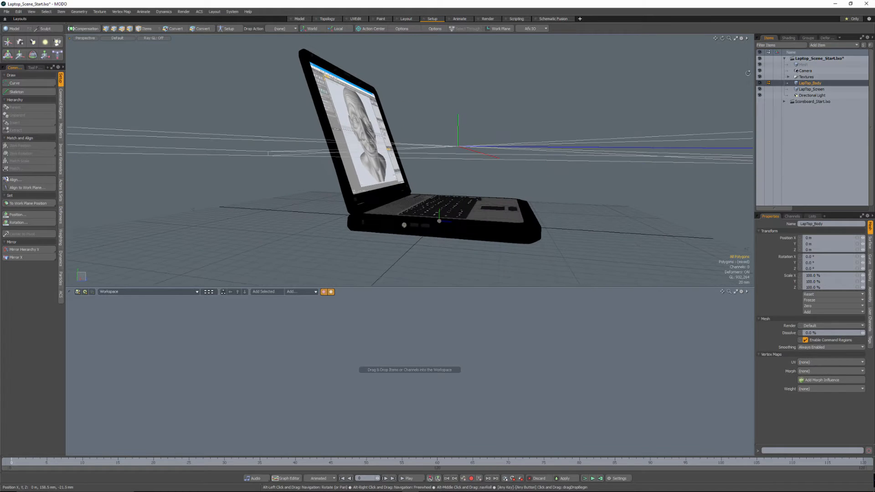
pyautogui.click(810, 91)
pyautogui.keyDown('alt'); pyautogui.moveTo(426, 193); pyautogui.dragTo(357, 201); pyautogui.keyUp('alt')
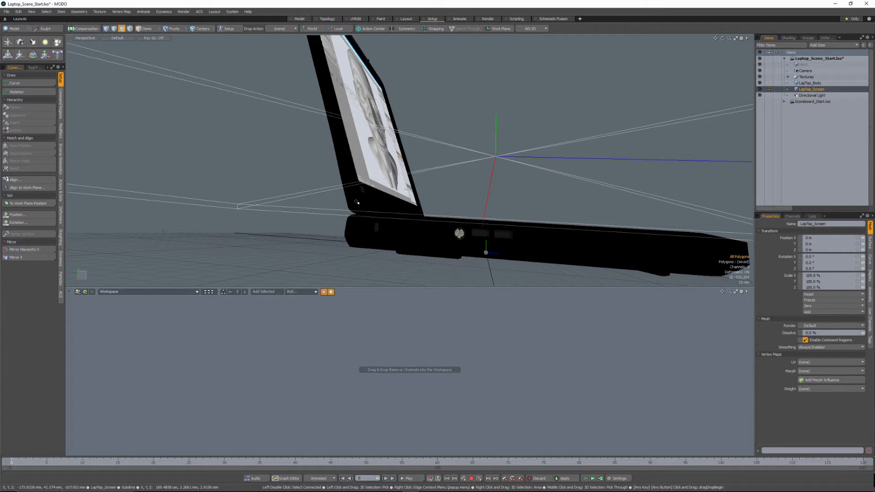
pyautogui.keyDown('alt'); pyautogui.moveTo(356, 201); pyautogui.dragTo(432, 201); pyautogui.keyUp('alt')
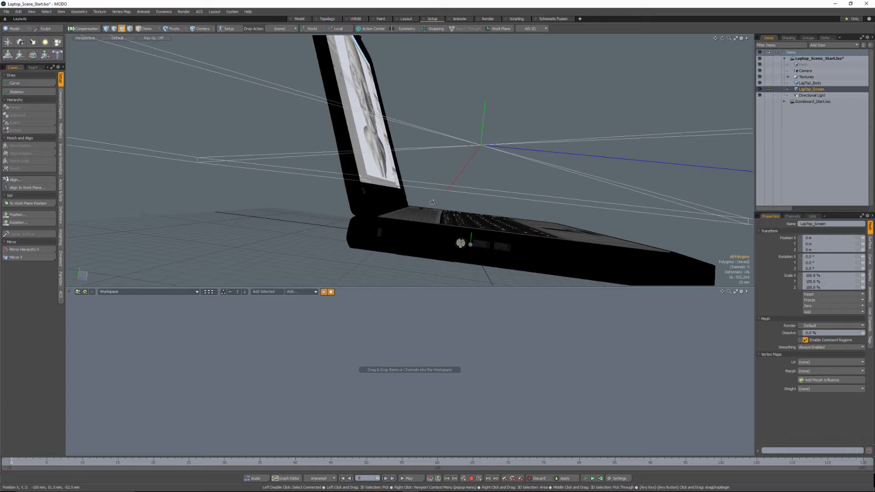
pyautogui.keyDown('alt'); pyautogui.moveTo(491, 169); pyautogui.dragTo(483, 159); pyautogui.keyUp('alt')
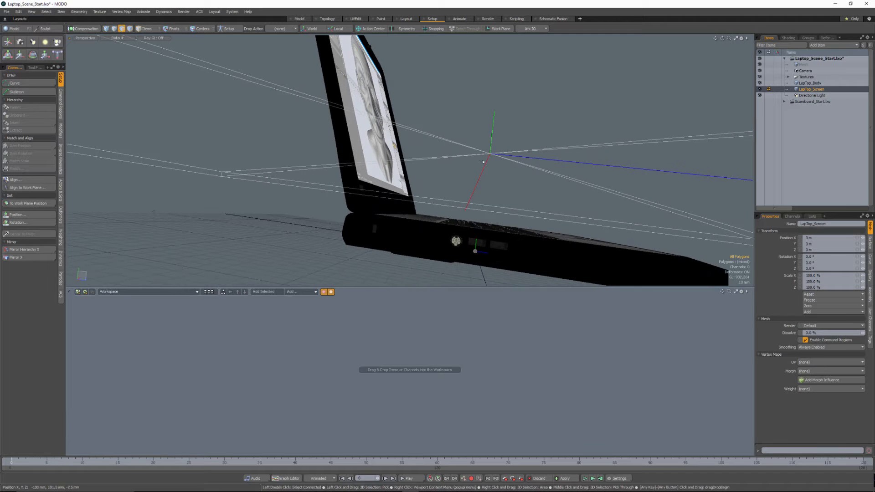
pyautogui.press('o')
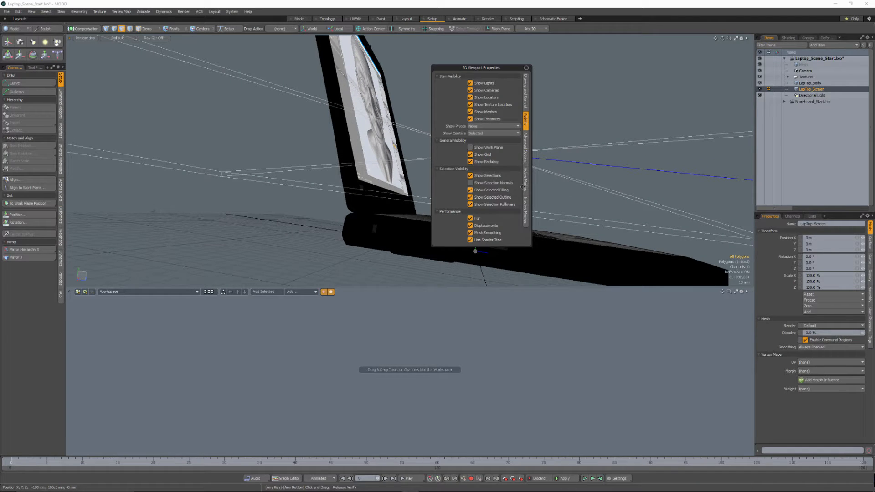
pyautogui.click(525, 181)
pyautogui.click(480, 90)
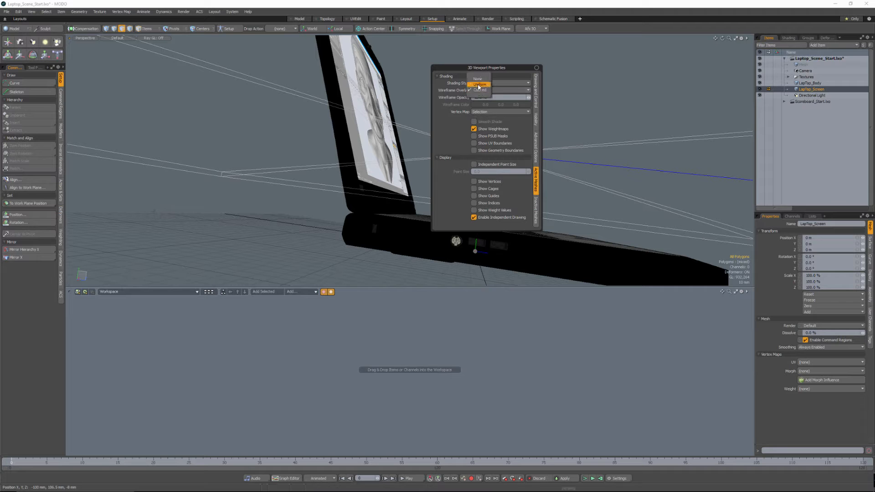
pyautogui.click(479, 85)
pyautogui.keyDown('alt'); pyautogui.click(331, 207); pyautogui.keyUp('alt')
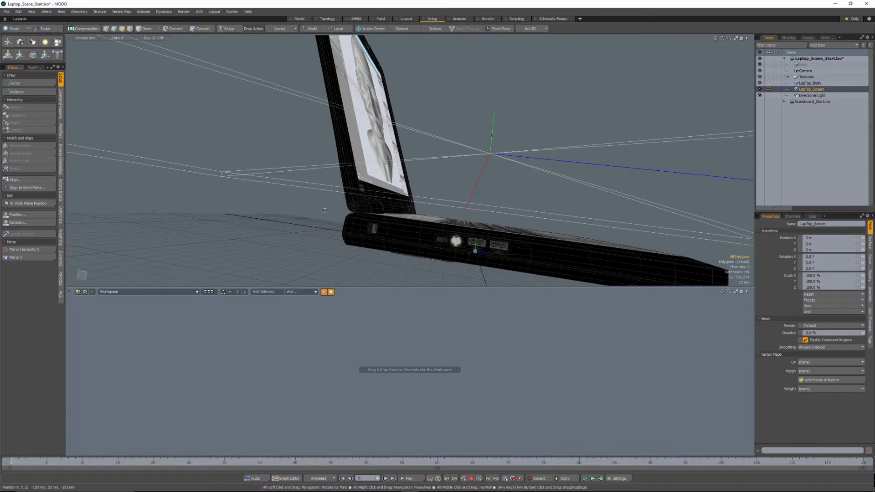
# Select the round hinge cap polygons on both sides of the laptop screen's lower edge
pyautogui.keyDown('alt'); pyautogui.moveTo(292, 209); pyautogui.dragTo(312, 207); pyautogui.keyUp('alt')
pyautogui.scroll(4, 344, 213)
pyautogui.keyDown('alt'); pyautogui.moveTo(373, 219); pyautogui.dragTo(447, 148); pyautogui.keyUp('alt')
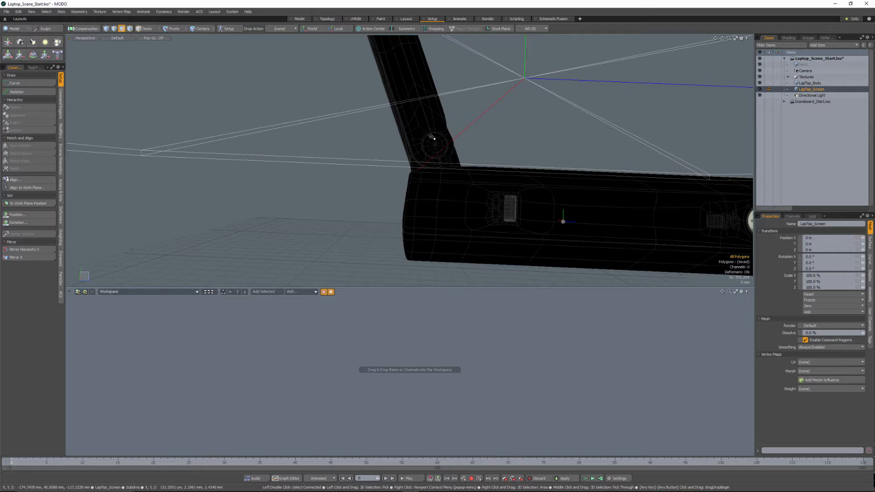
pyautogui.keyDown('alt'); pyautogui.moveTo(443, 146); pyautogui.dragTo(533, 278); pyautogui.keyUp('alt')
pyautogui.doubleClick(462, 150)
pyautogui.click(440, 153)
pyautogui.scroll(-5, 526, 208)
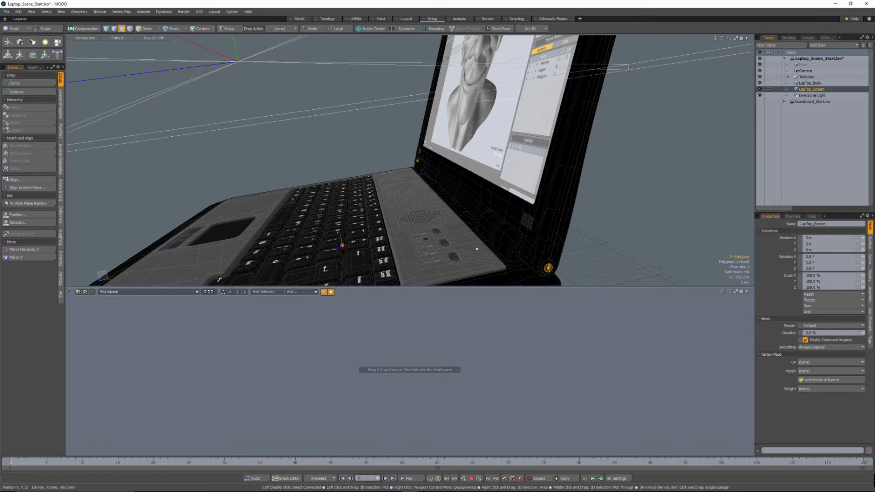
pyautogui.keyDown('alt'); pyautogui.moveTo(477, 248); pyautogui.dragTo(451, 170); pyautogui.keyUp('alt')
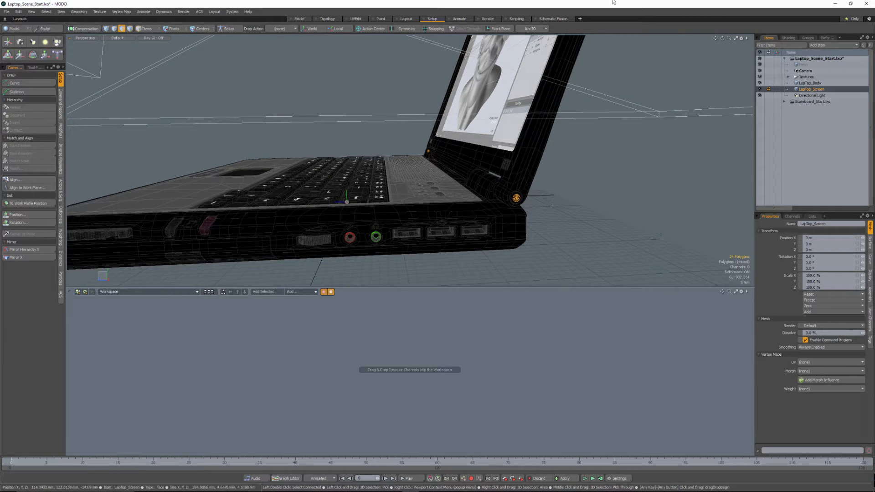
# Align the work plane to the selected hinge cap polygons
pyautogui.click(501, 28)
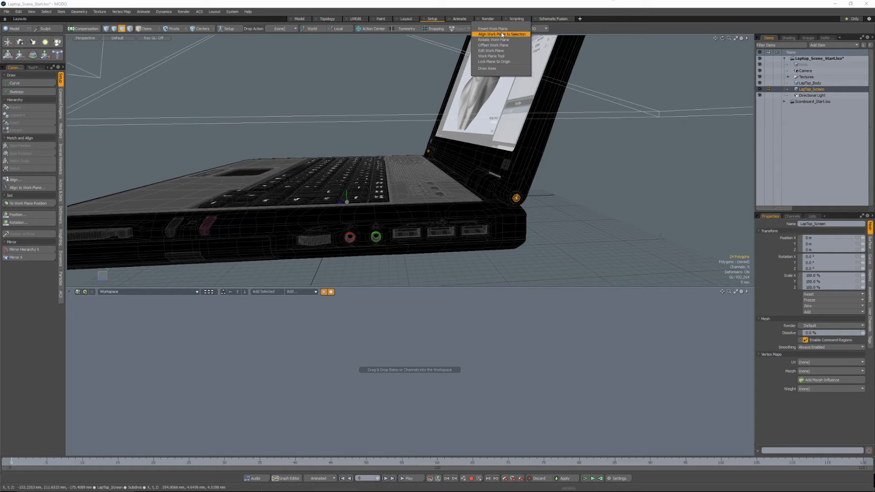
pyautogui.click(502, 29)
pyautogui.keyDown('alt'); pyautogui.moveTo(505, 183); pyautogui.dragTo(475, 213); pyautogui.keyUp('alt')
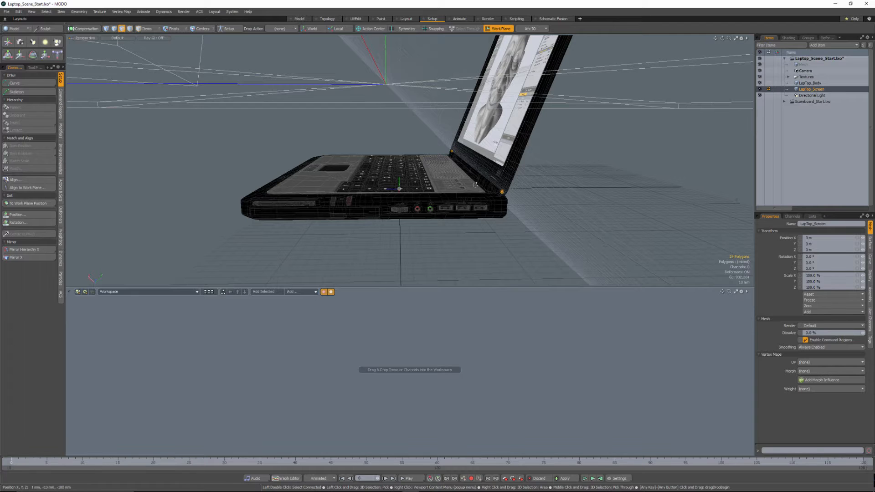
# Add a locator item to the scene
pyautogui.keyDown('alt'); pyautogui.moveTo(524, 230); pyautogui.dragTo(496, 238); pyautogui.keyUp('alt')
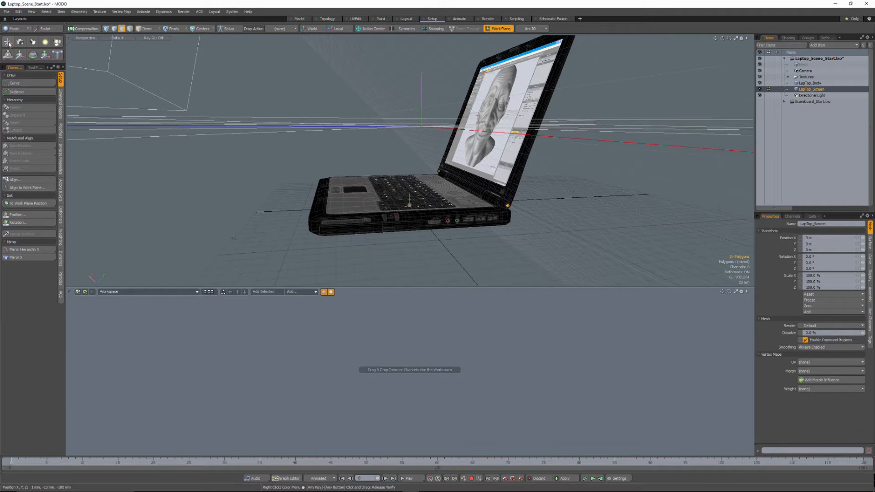
pyautogui.click(8, 42)
pyautogui.keyDown('alt'); pyautogui.moveTo(403, 173); pyautogui.dragTo(396, 172); pyautogui.keyUp('alt')
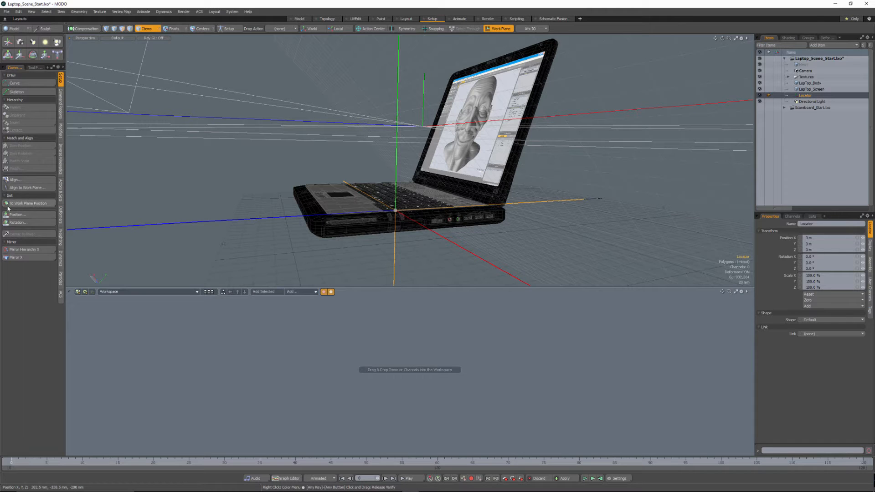
pyautogui.click(32, 205)
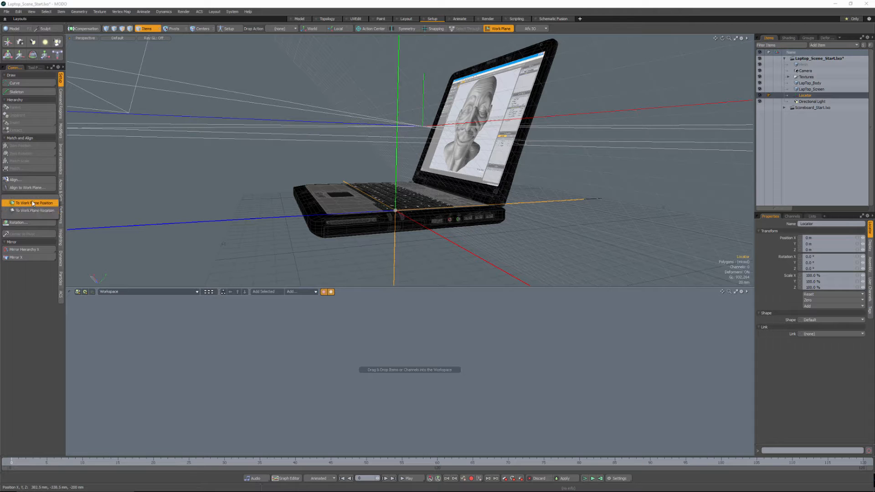
pyautogui.click(32, 203)
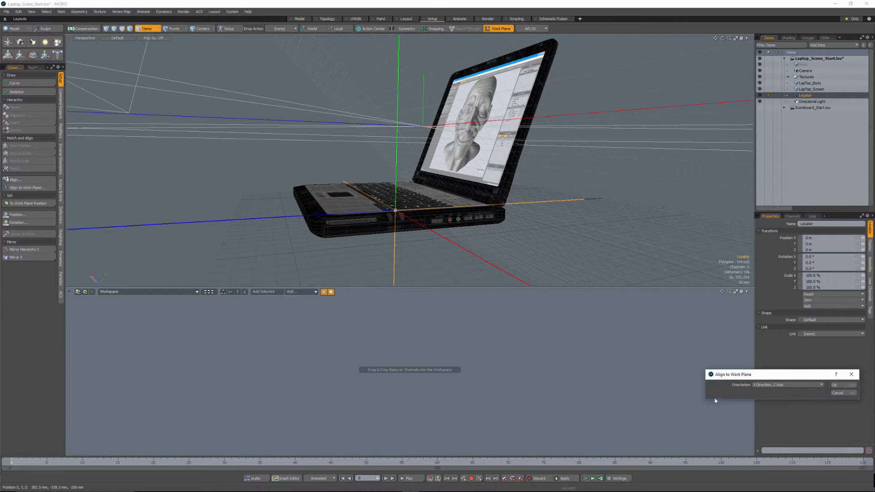
pyautogui.click(842, 394)
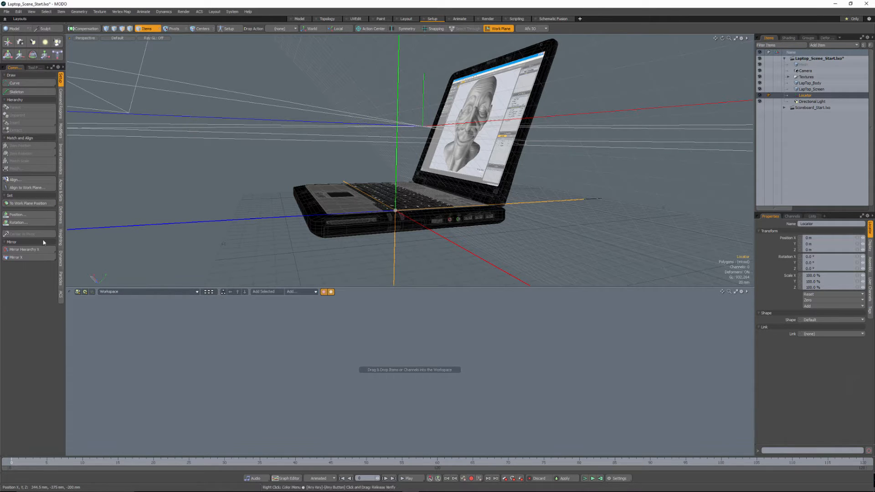
# Move the locator to the work plane position at the screen hinge and reset the work plane
pyautogui.click(31, 204)
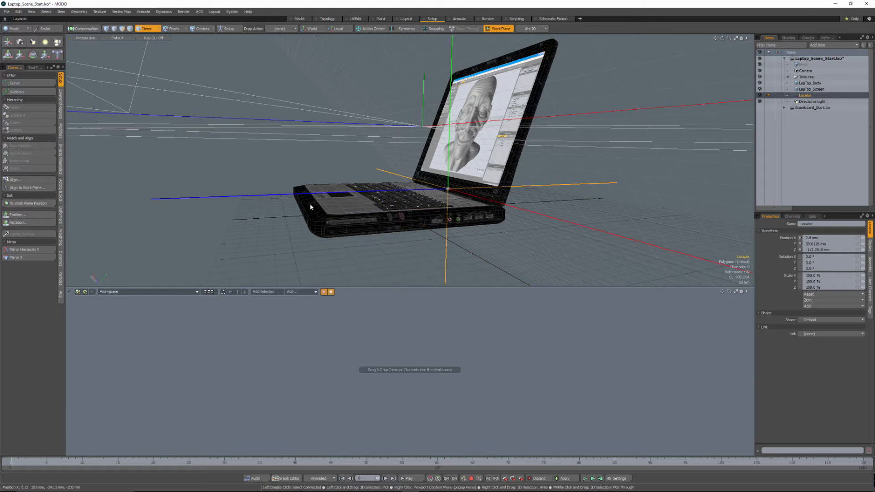
pyautogui.keyDown('alt'); pyautogui.moveTo(346, 191); pyautogui.dragTo(374, 189); pyautogui.keyUp('alt')
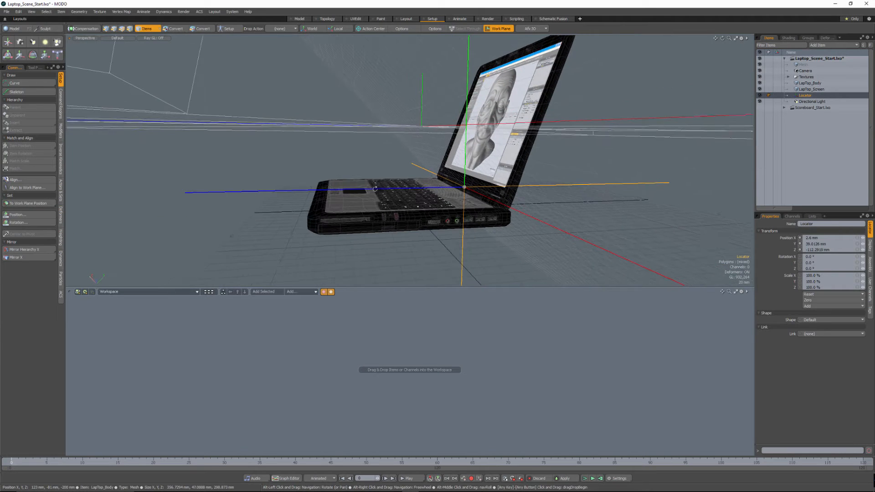
pyautogui.click(497, 29)
pyautogui.click(498, 29)
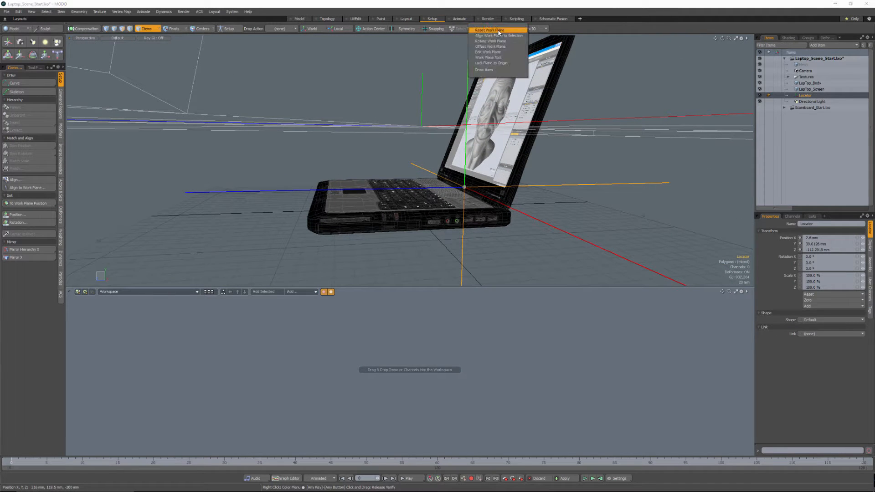
# Rename the locator Screen_Open and parent the LapTop_Screen mesh to it
pyautogui.keyDown('alt'); pyautogui.moveTo(444, 259); pyautogui.dragTo(570, 208); pyautogui.keyUp('alt')
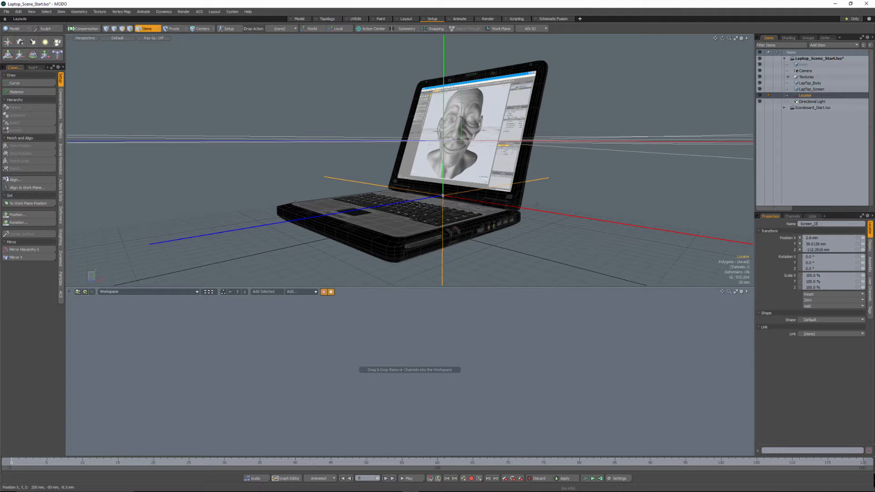
pyautogui.write('pen')
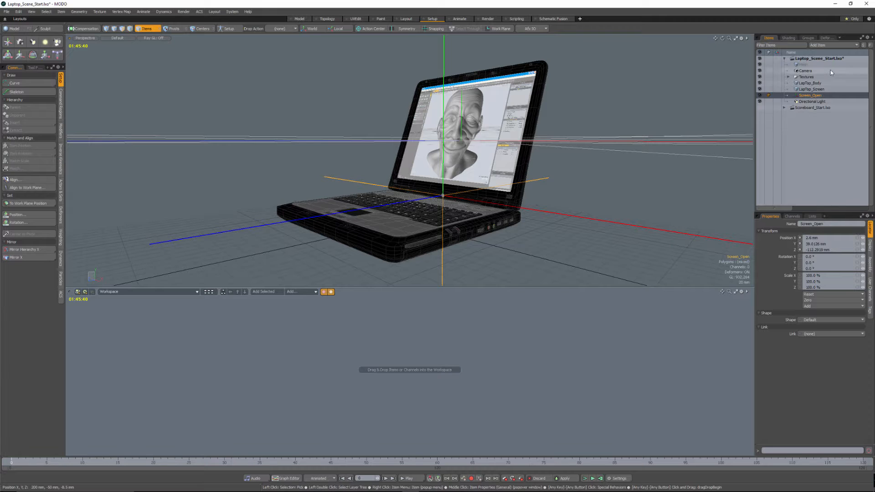
pyautogui.click(806, 90)
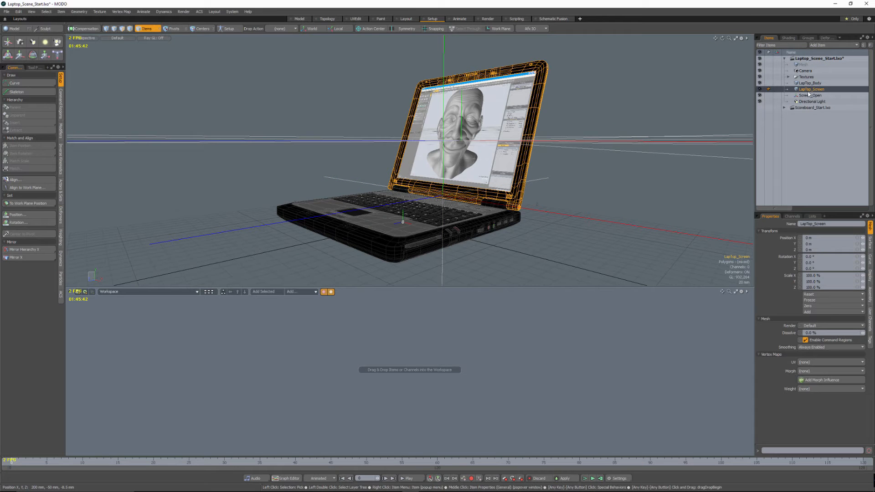
pyautogui.keyDown('alt'); pyautogui.moveTo(585, 172); pyautogui.dragTo(506, 183); pyautogui.keyUp('alt')
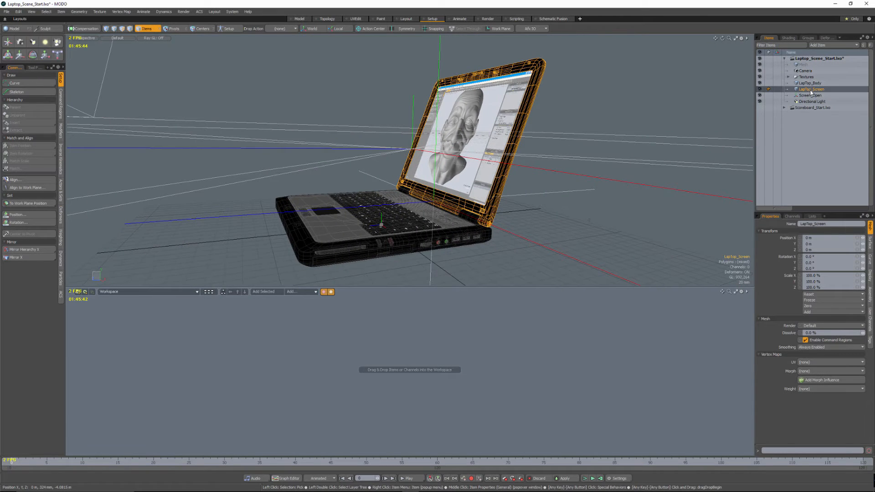
pyautogui.moveTo(810, 92); pyautogui.dragTo(807, 95)
pyautogui.click(808, 89)
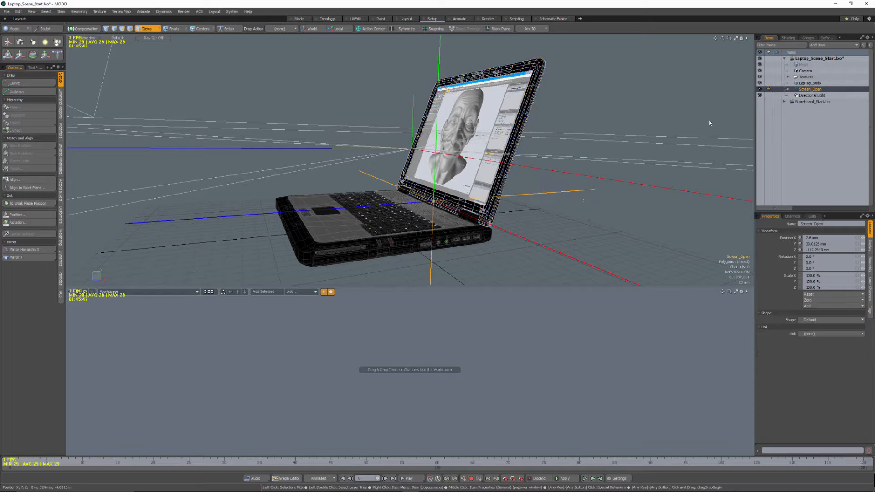
# Rotate the Screen_Open locator about X to about 106.3° to swing the lid down over the laptop body
pyautogui.keyDown('alt'); pyautogui.moveTo(606, 160); pyautogui.dragTo(576, 134); pyautogui.keyUp('alt')
pyautogui.press('e')
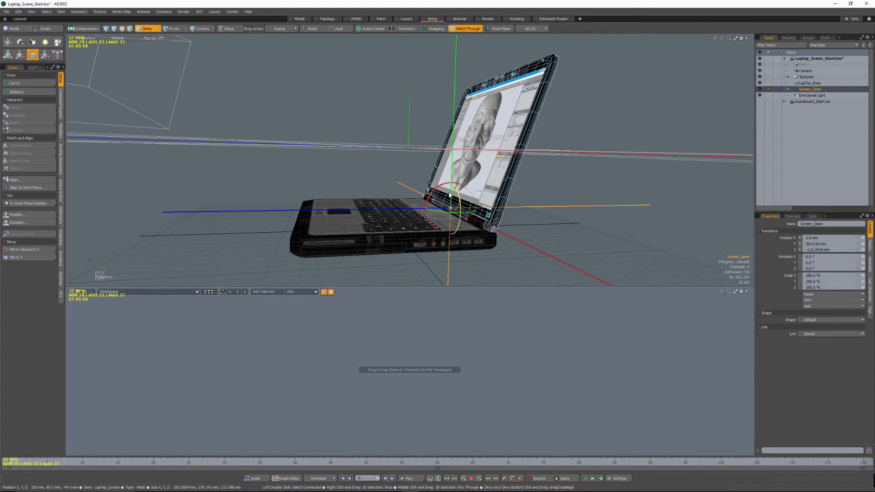
pyautogui.moveTo(435, 190); pyautogui.dragTo(437, 229)
pyautogui.moveTo(492, 228); pyautogui.dragTo(493, 228)
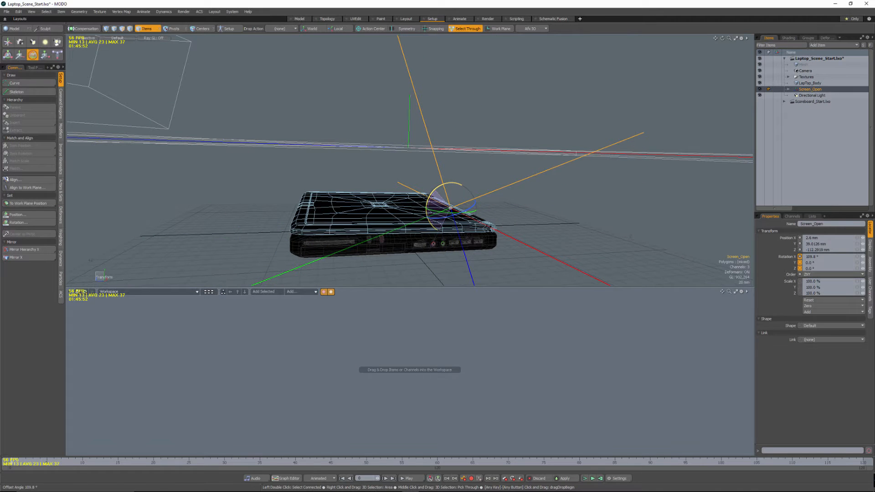
pyautogui.keyDown('alt'); pyautogui.moveTo(393, 218); pyautogui.dragTo(407, 194); pyautogui.keyUp('alt')
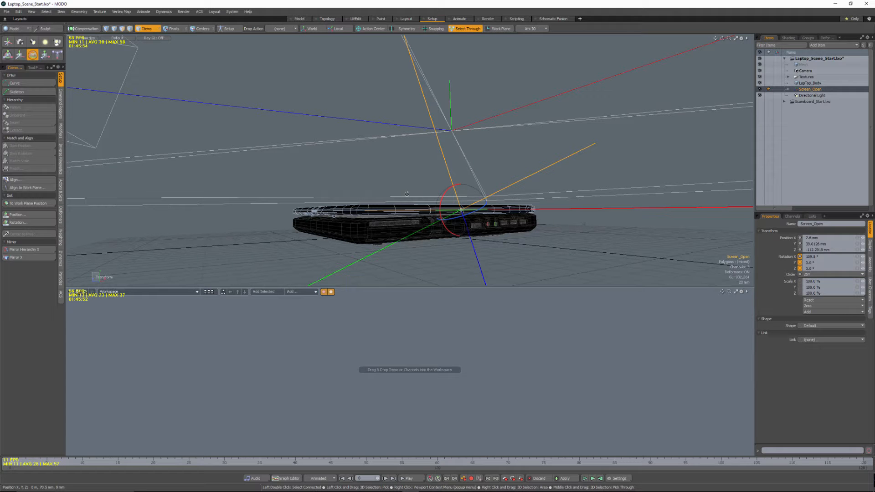
pyautogui.keyDown('alt'); pyautogui.moveTo(406, 194); pyautogui.dragTo(360, 184); pyautogui.keyUp('alt')
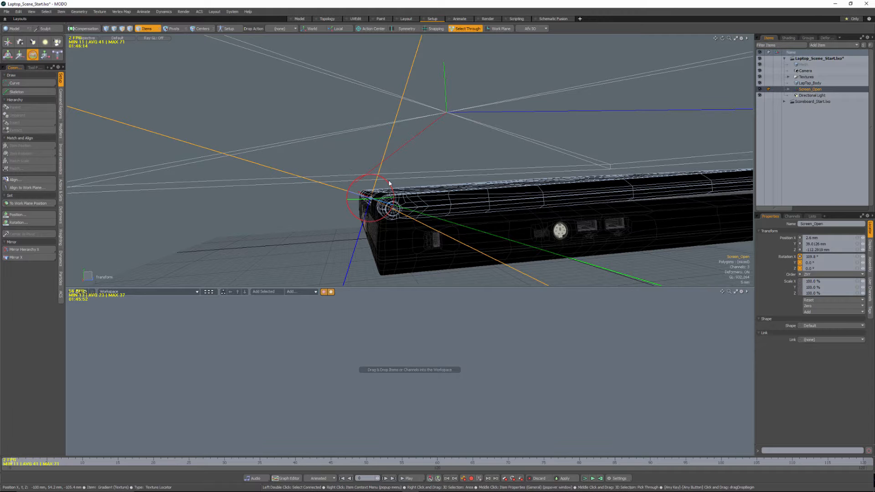
pyautogui.moveTo(388, 183); pyautogui.dragTo(339, 183)
# In the Right view, fine-tune Screen_Open's X rotation to about 110.8° so the closed lid lies level on the body
pyautogui.keyDown('alt'); pyautogui.moveTo(429, 192); pyautogui.dragTo(451, 194); pyautogui.keyUp('alt')
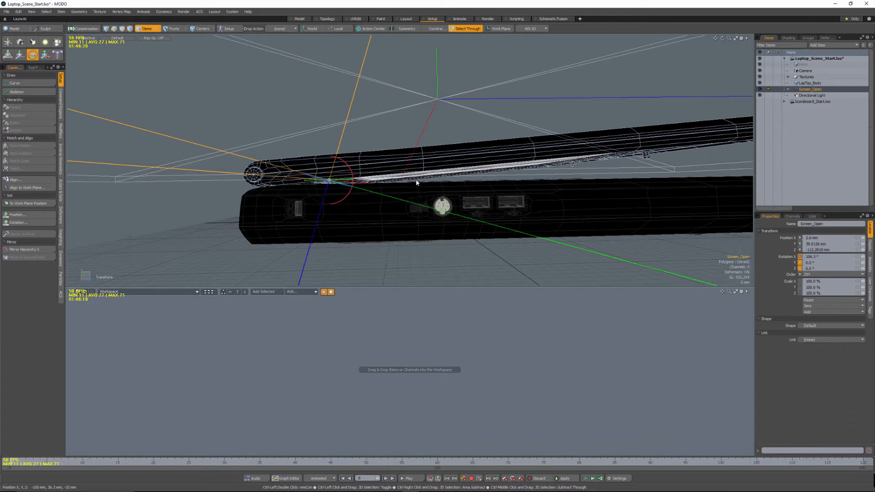
pyautogui.hotkey('ctrl', 'space')
pyautogui.click(426, 154)
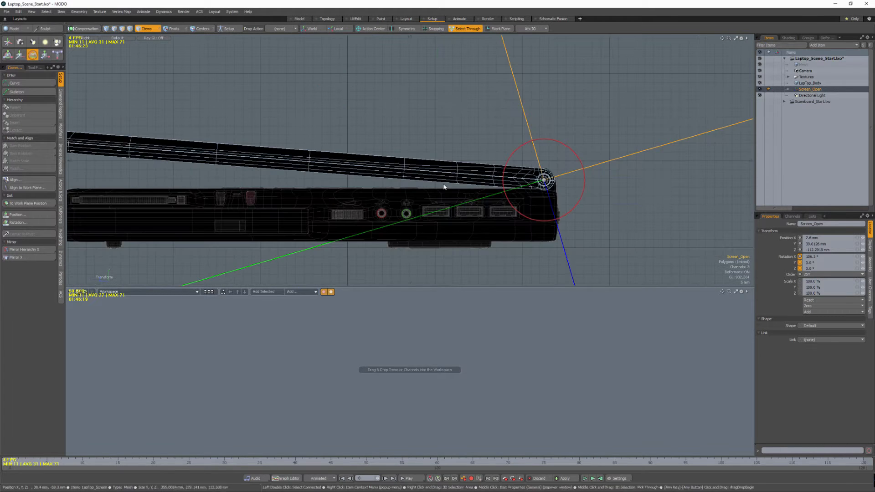
pyautogui.moveTo(559, 143); pyautogui.dragTo(558, 145)
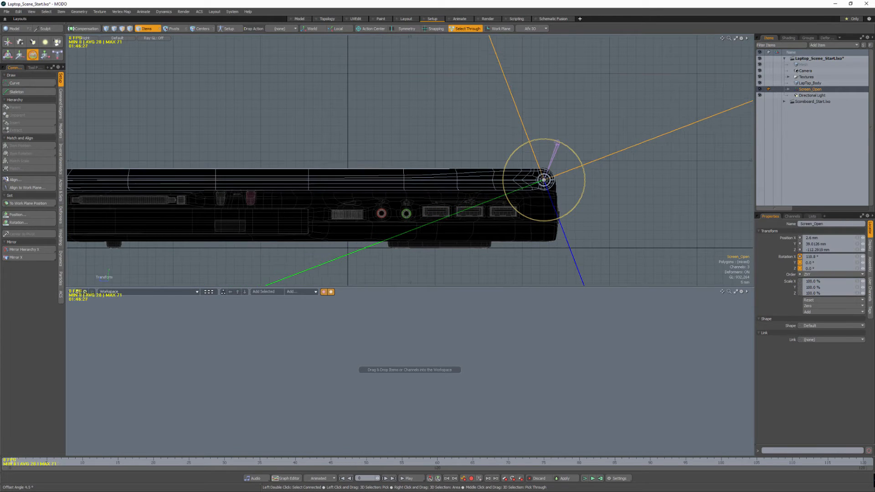
pyautogui.keyDown('alt'); pyautogui.moveTo(383, 166); pyautogui.dragTo(496, 155); pyautogui.keyUp('alt')
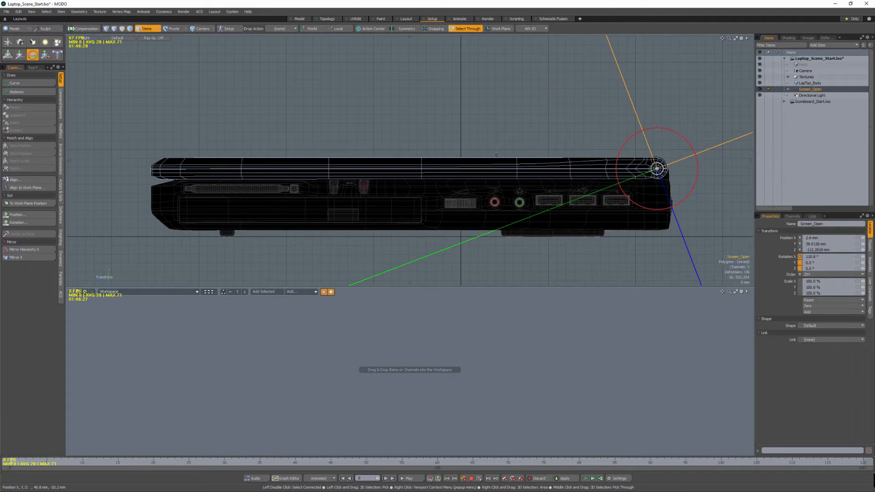
pyautogui.keyDown('alt'); pyautogui.moveTo(698, 222); pyautogui.dragTo(575, 220); pyautogui.keyUp('alt')
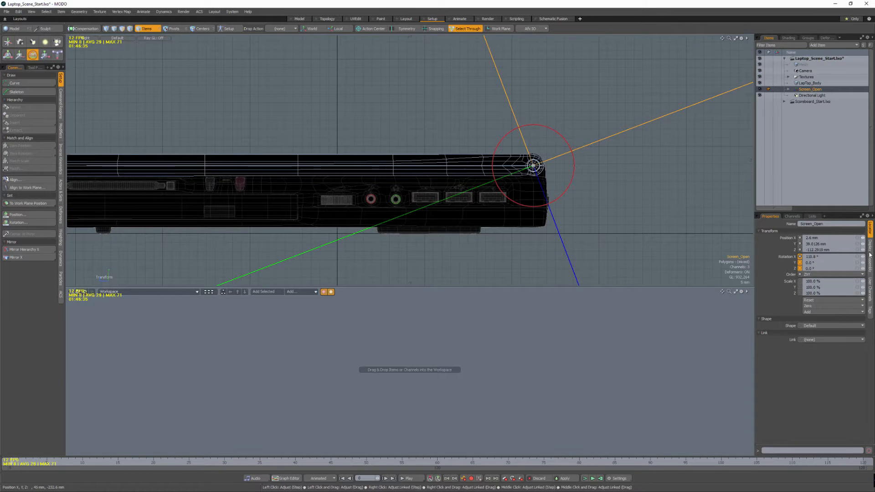
# Zero the Screen_Open locator's rotation in the closed lid pose
pyautogui.click(818, 304)
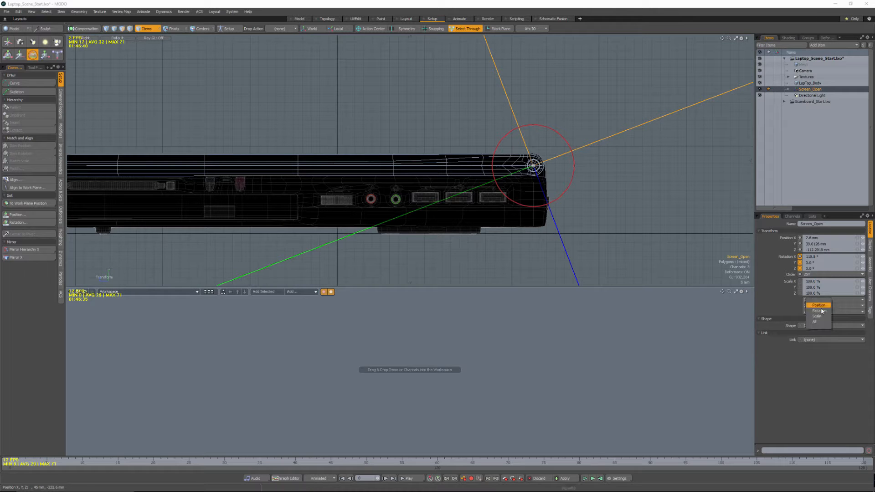
pyautogui.click(818, 310)
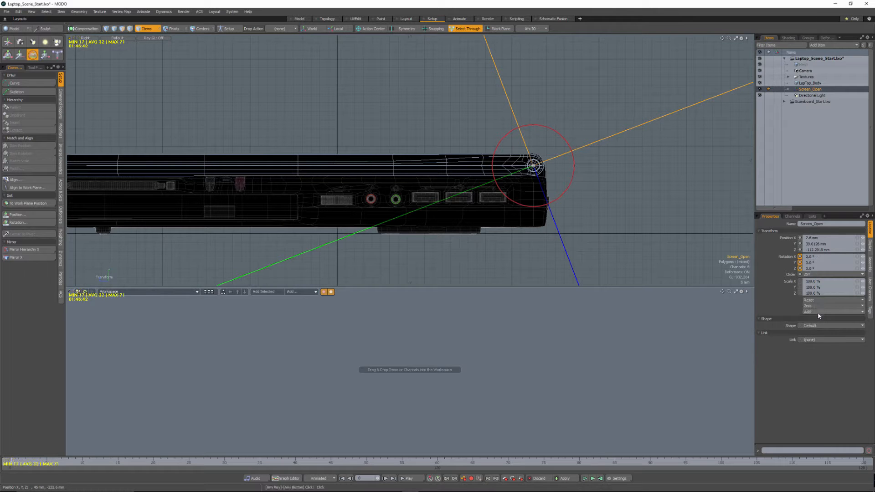
pyautogui.click(587, 153)
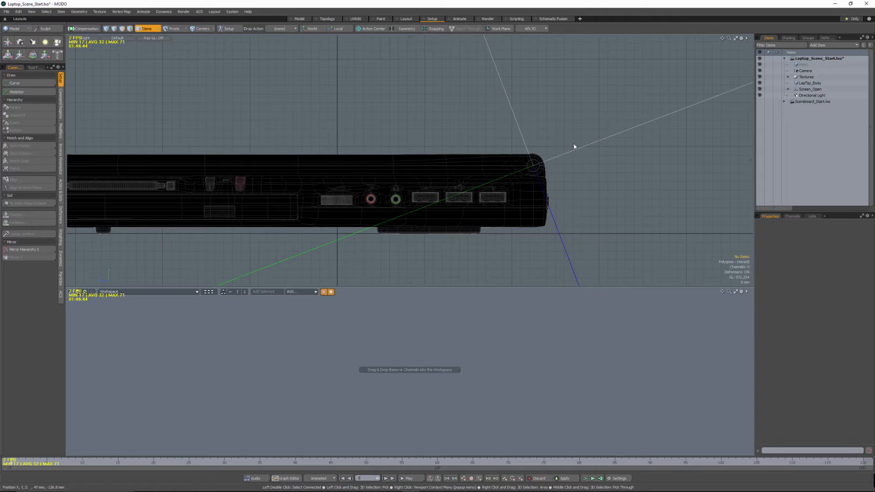
pyautogui.click(577, 153)
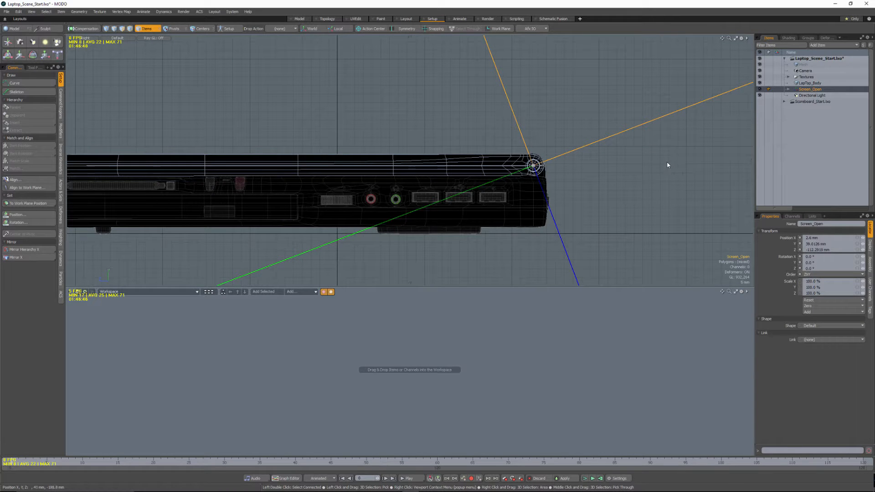
# Test the hinge by rotating Screen_Open about X to swing the lid open, and return its X rotation to 0°
pyautogui.press('e')
pyautogui.moveTo(560, 133); pyautogui.dragTo(569, 222)
pyautogui.keyDown('alt'); pyautogui.keyDown('shift'); pyautogui.moveTo(429, 151); pyautogui.dragTo(483, 180); pyautogui.keyUp('shift'); pyautogui.keyUp('alt')
pyautogui.scroll(-5, 538, 181)
pyautogui.hotkey('ctrl', 'space')
pyautogui.click(520, 161)
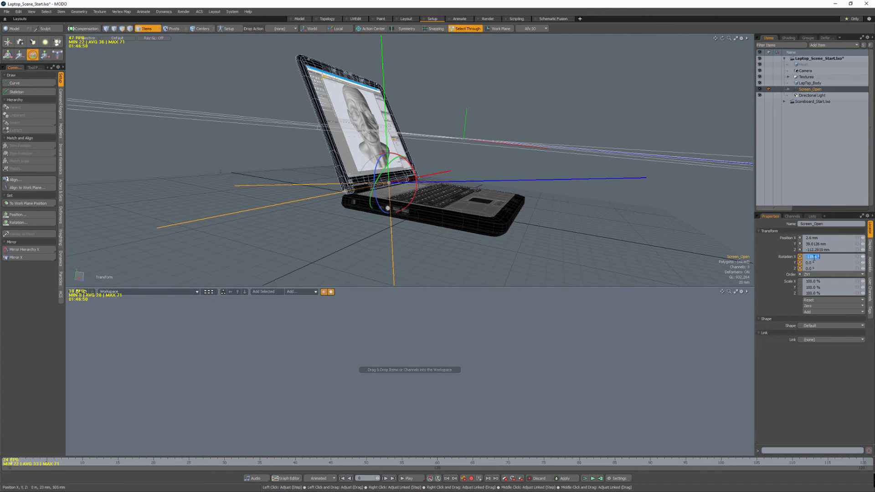
pyautogui.click(813, 257)
pyautogui.write('0')
pyautogui.press('Tab')
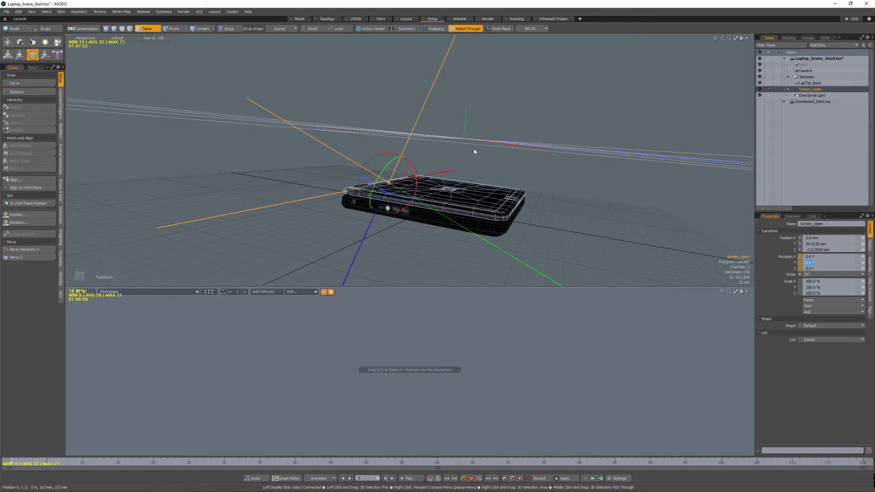
pyautogui.keyDown('alt'); pyautogui.moveTo(657, 163); pyautogui.dragTo(367, 199); pyautogui.keyUp('alt')
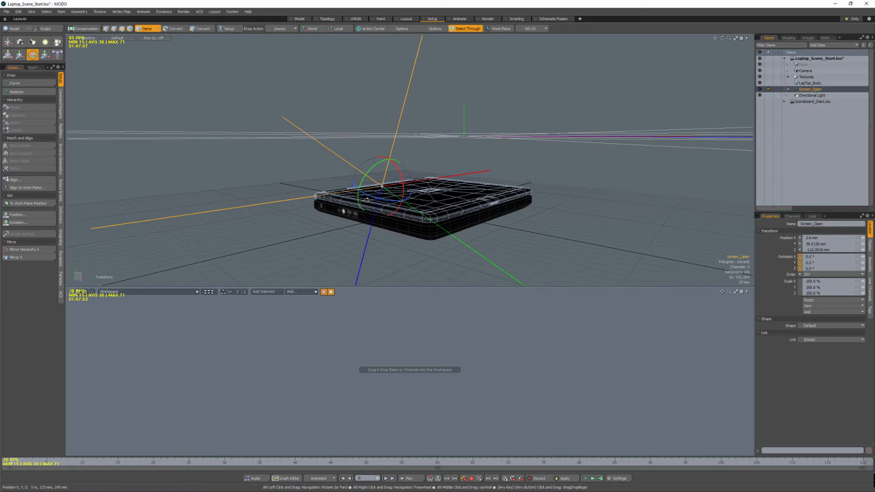
pyautogui.keyDown('alt'); pyautogui.moveTo(541, 212); pyautogui.dragTo(778, 229); pyautogui.keyUp('alt')
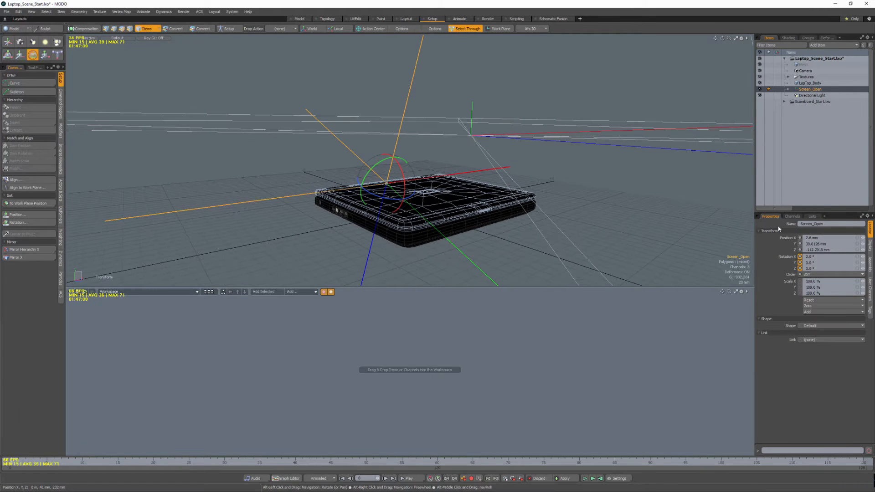
pyautogui.click(800, 257)
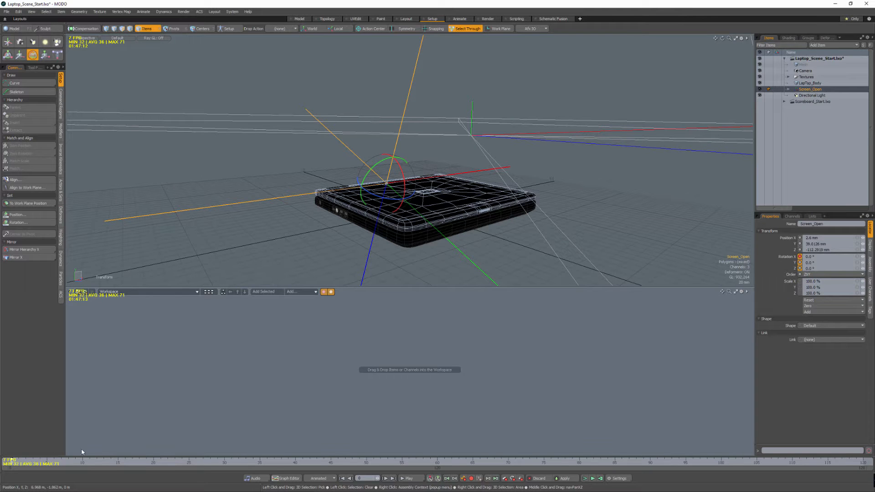
pyautogui.click(82, 463)
pyautogui.hotkey('ctrl', 'z')
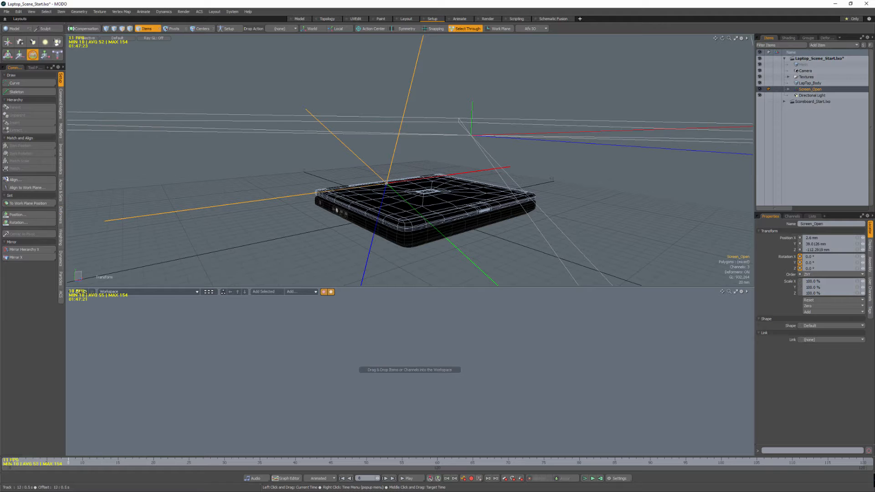
# Key the Screen_Open locator's rotation at frame 10 with the lid closed
pyautogui.click(799, 256)
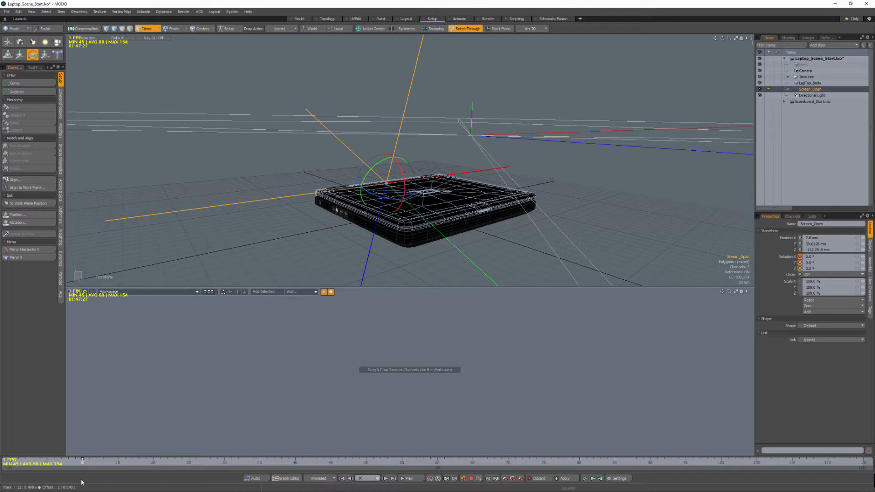
pyautogui.click(103, 461)
# Set the scene's frame rate to NTSC (30.0)
pyautogui.click(620, 478)
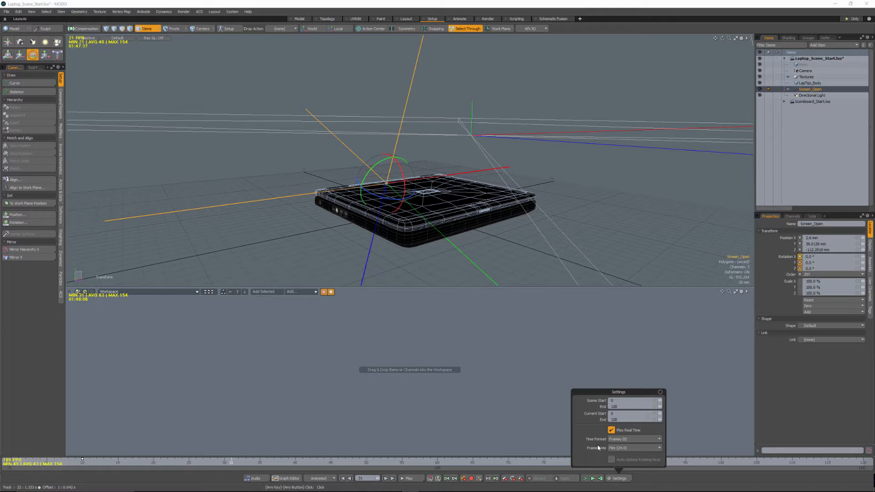
pyautogui.click(645, 447)
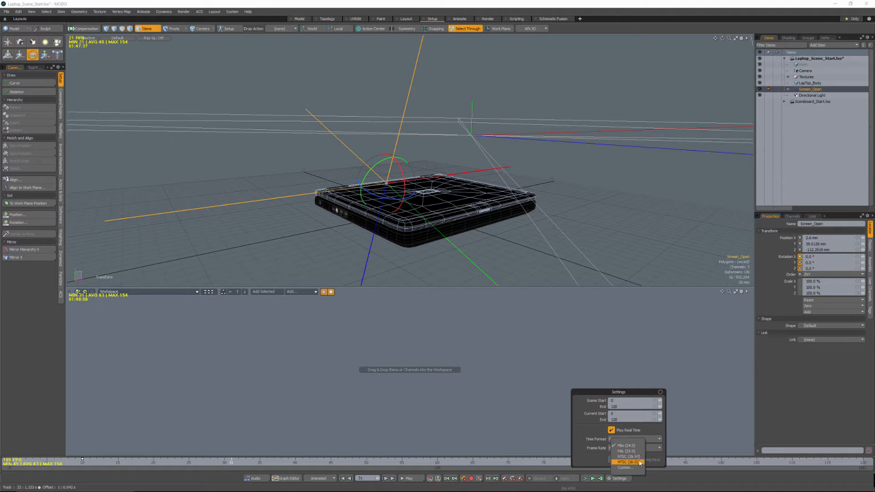
pyautogui.click(643, 462)
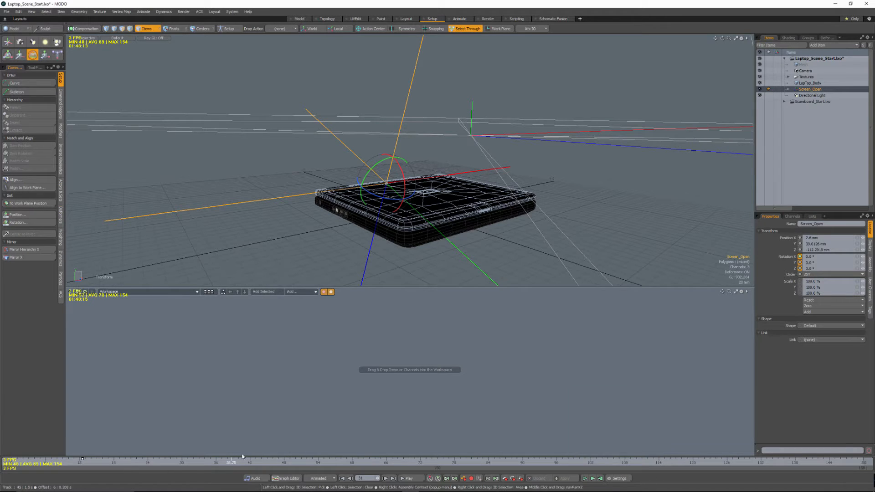
# In the Graph Editor, move Screen_Open's Rotation X keyframe to frame 10
pyautogui.click(84, 460)
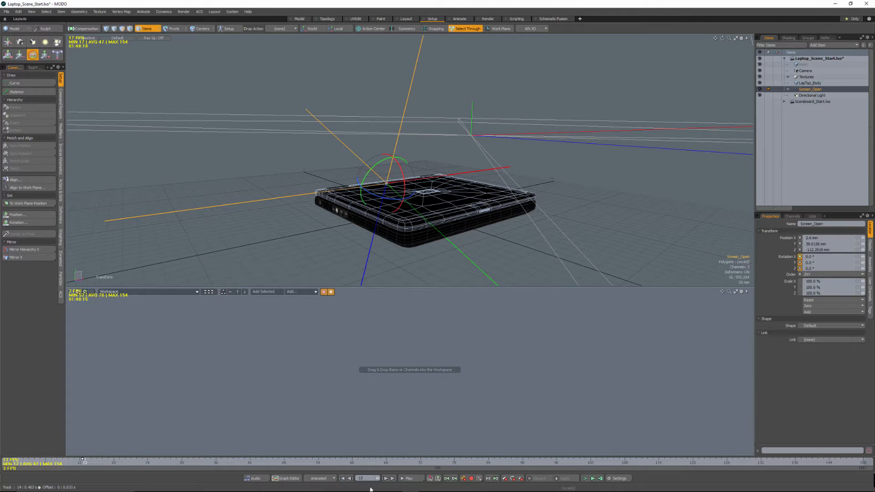
pyautogui.click(286, 478)
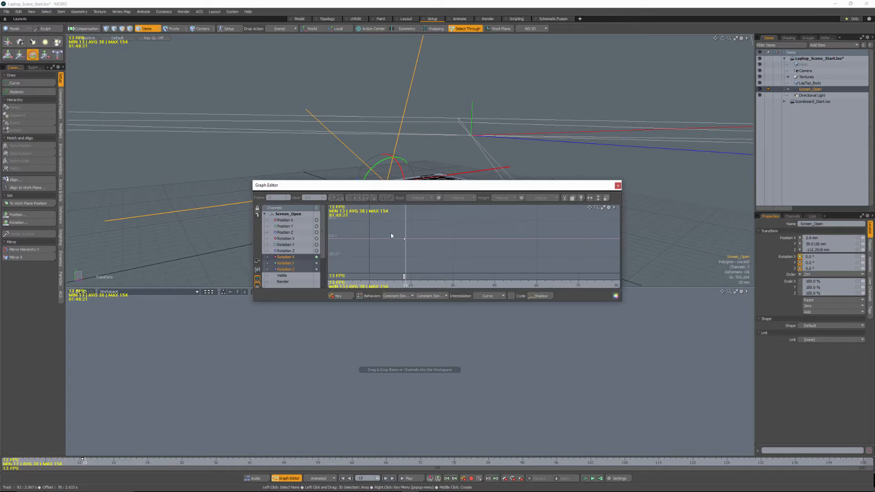
pyautogui.click(404, 239)
pyautogui.click(277, 197)
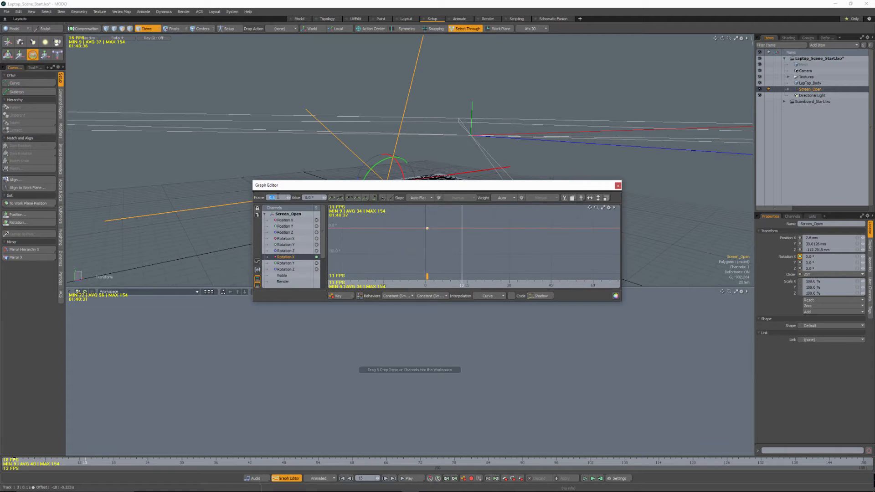
pyautogui.write('10')
pyautogui.press('Return')
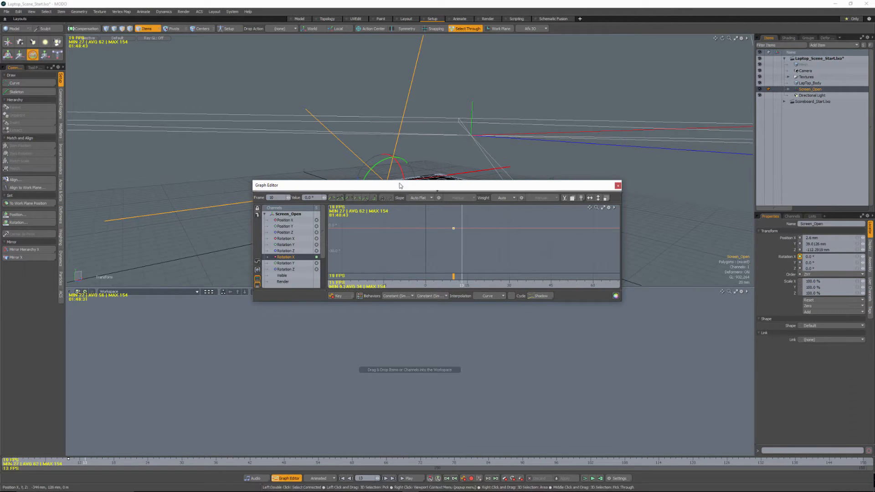
# Close the Graph Editor and rotate Screen_Open to about -118° in X at frame 70 so the lid stands open
pyautogui.moveTo(461, 285)
pyautogui.mouseDown()
pyautogui.moveTo(453, 285)
pyautogui.moveTo(475, 285)
pyautogui.mouseUp()
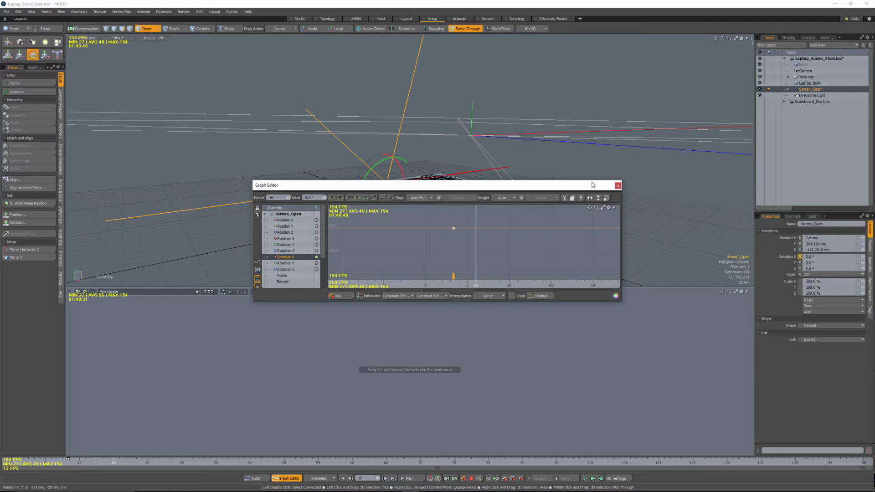
pyautogui.click(617, 185)
pyautogui.moveTo(108, 462)
pyautogui.mouseDown()
pyautogui.moveTo(68, 461)
pyautogui.moveTo(437, 461)
pyautogui.mouseUp()
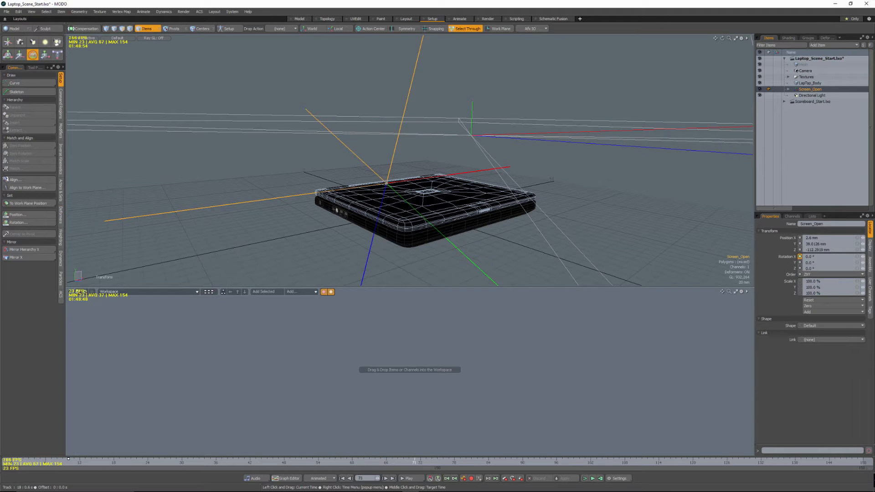
pyautogui.keyDown('alt'); pyautogui.moveTo(393, 189); pyautogui.dragTo(359, 134); pyautogui.keyUp('alt')
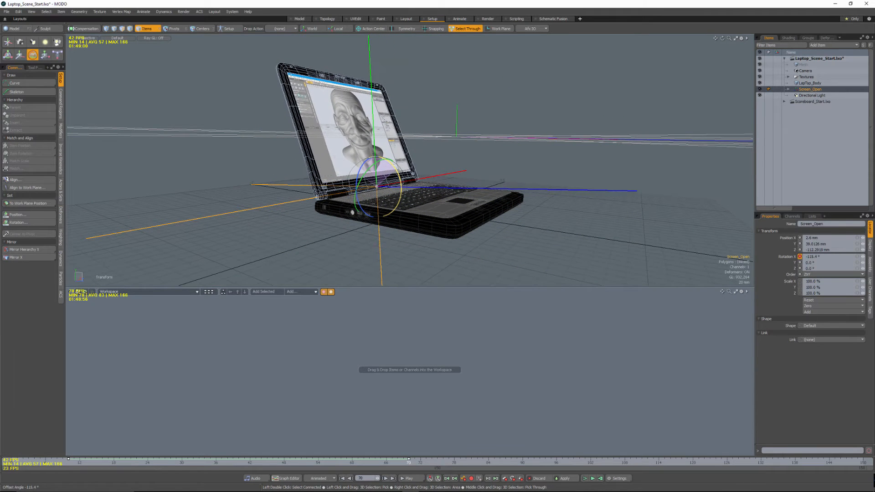
pyautogui.moveTo(394, 193)
pyautogui.keyDown('alt'); pyautogui.mouseDown()
pyautogui.moveTo(405, 195)
pyautogui.moveTo(396, 203)
pyautogui.mouseUp(); pyautogui.keyUp('alt')
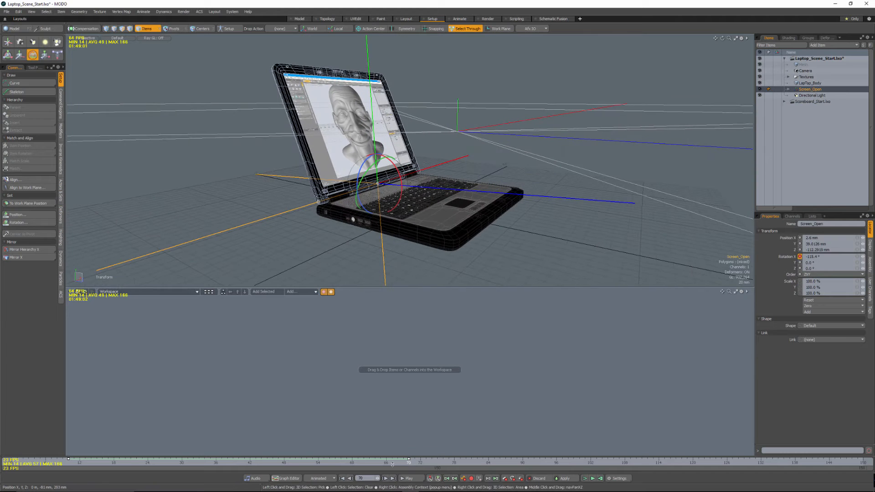
pyautogui.press('space')
pyautogui.moveTo(410, 464)
pyautogui.mouseDown()
pyautogui.moveTo(11, 463)
pyautogui.moveTo(402, 464)
pyautogui.mouseUp()
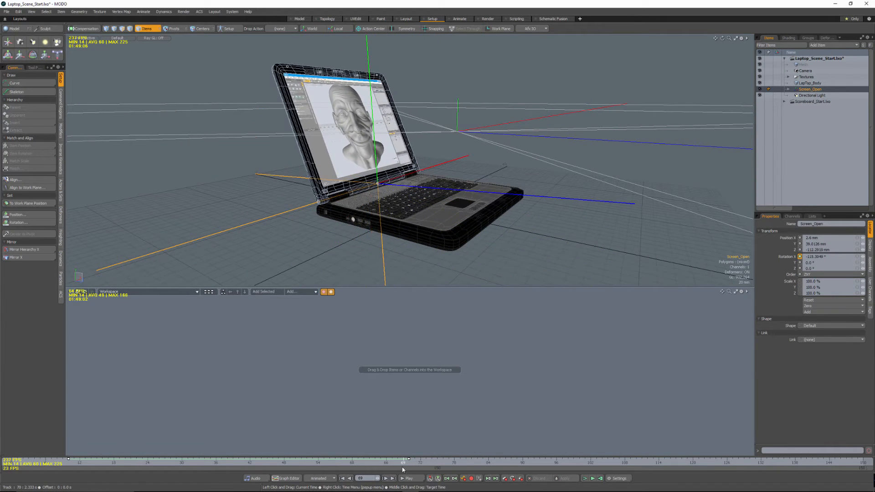
# Switch to the Render layout and start a preview render of the opened laptop
pyautogui.keyDown('alt'); pyautogui.moveTo(581, 93); pyautogui.dragTo(234, 105); pyautogui.keyUp('alt')
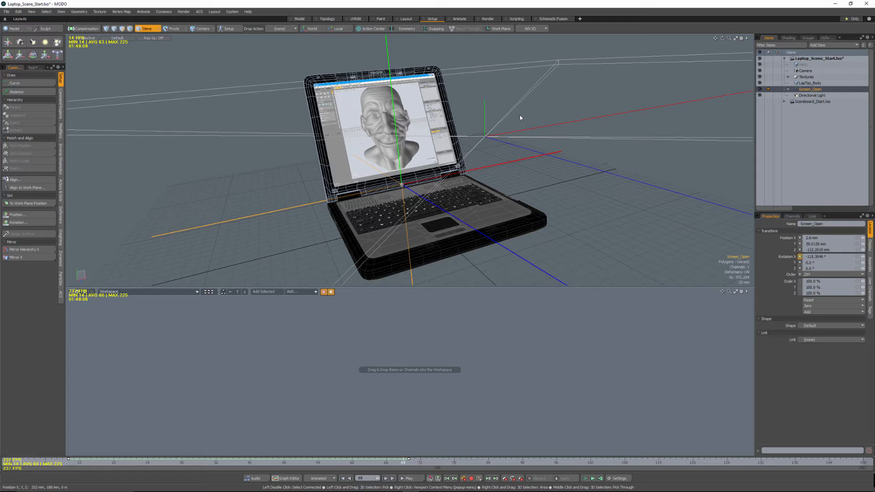
pyautogui.keyDown('alt'); pyautogui.moveTo(530, 224); pyautogui.dragTo(441, 140); pyautogui.keyUp('alt')
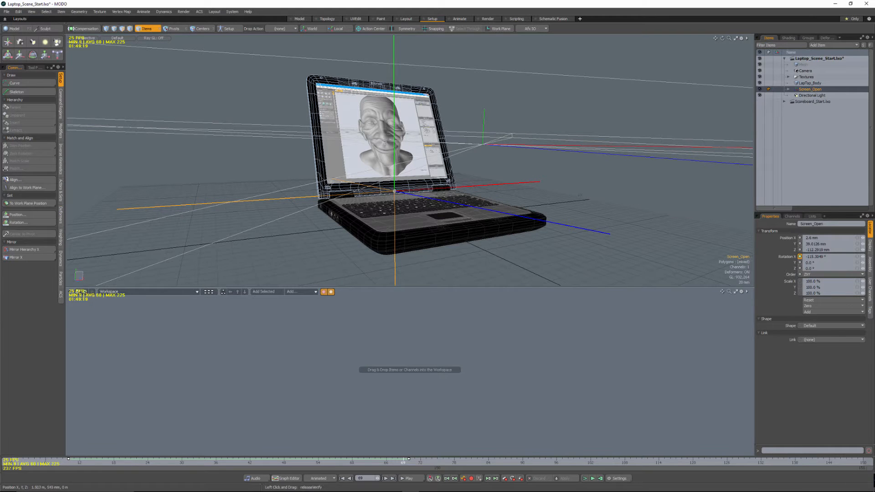
pyautogui.click(788, 37)
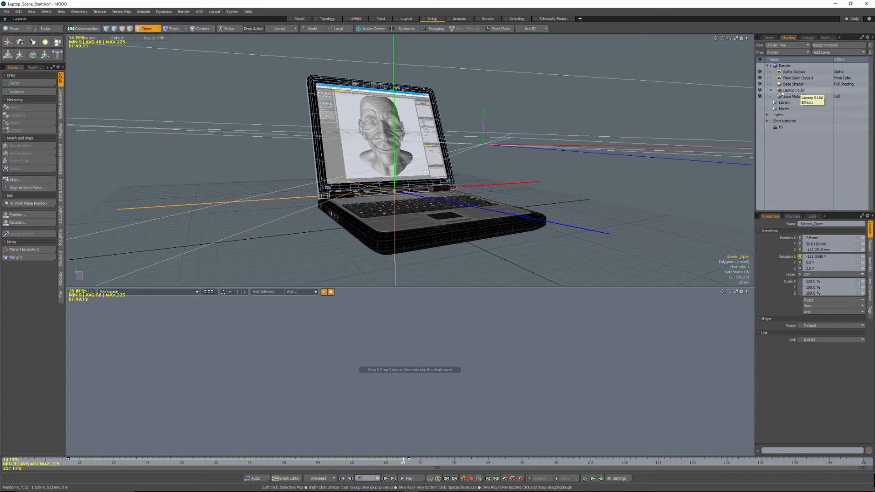
pyautogui.click(488, 19)
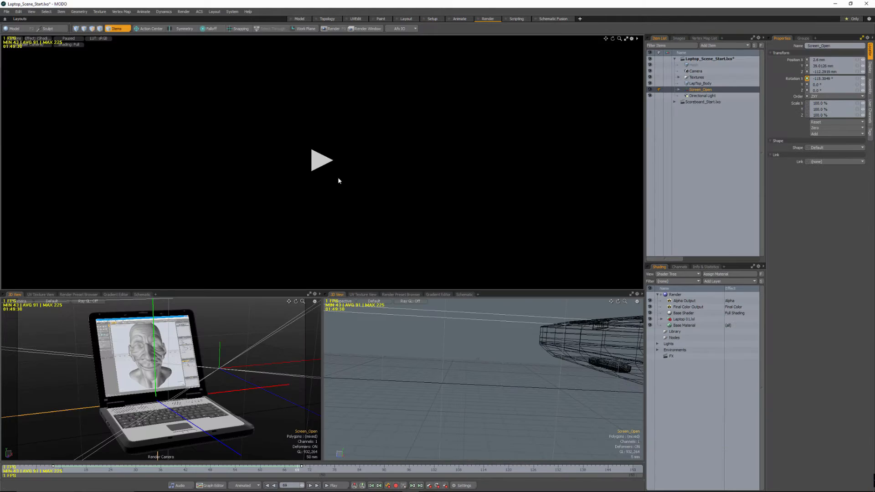
pyautogui.click(315, 162)
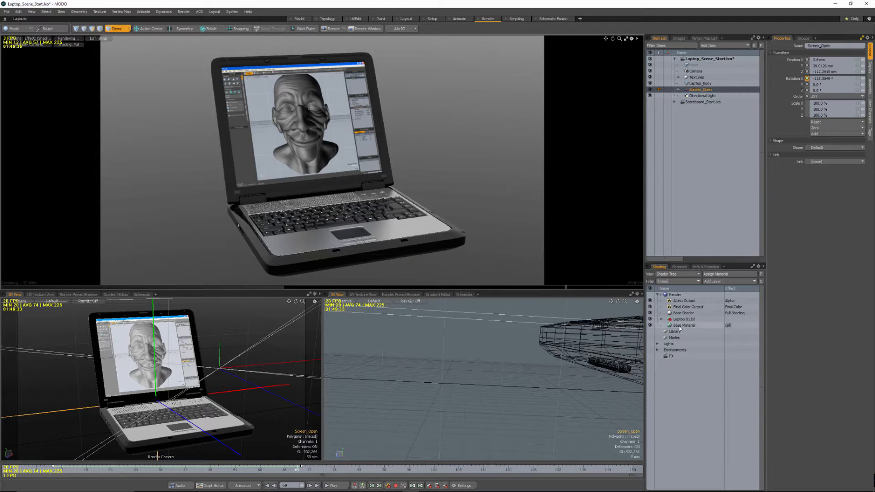
# Load the Bounce_Anim image sequence from the Ball_Sequence folder as an image map above the Screen texture in the laptop's Screen material
pyautogui.click(661, 319)
pyautogui.click(302, 136)
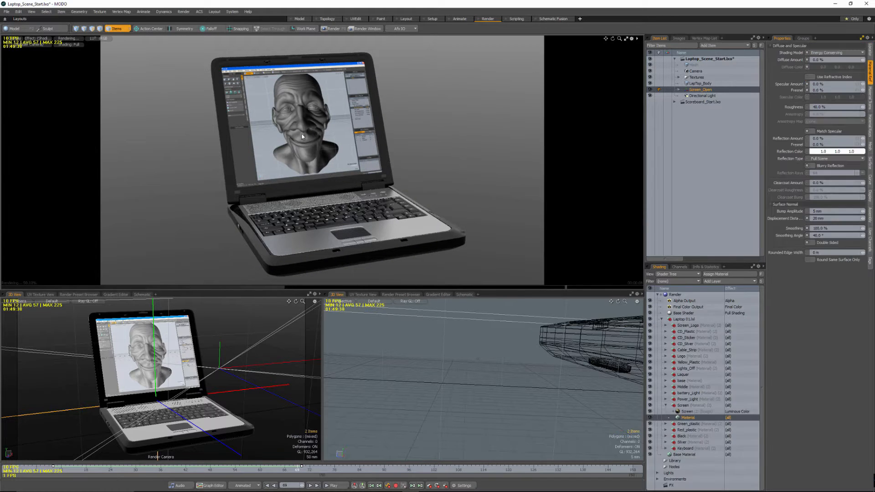
pyautogui.click(691, 412)
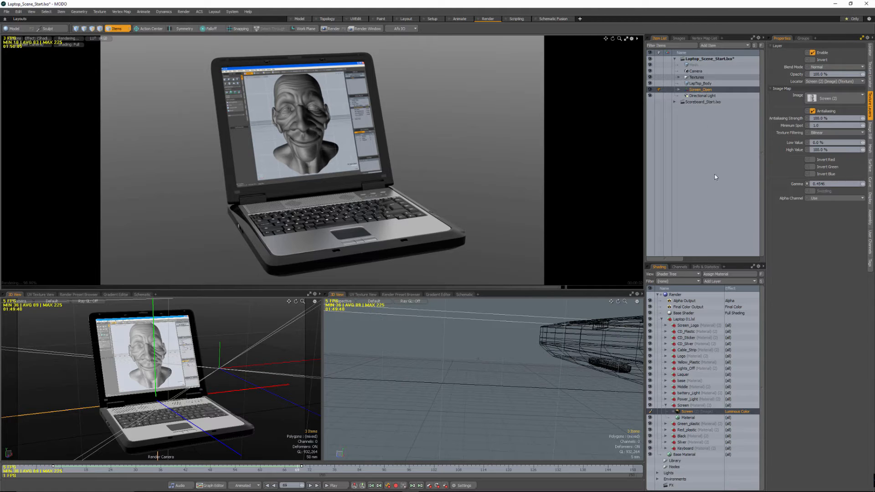
pyautogui.click(724, 281)
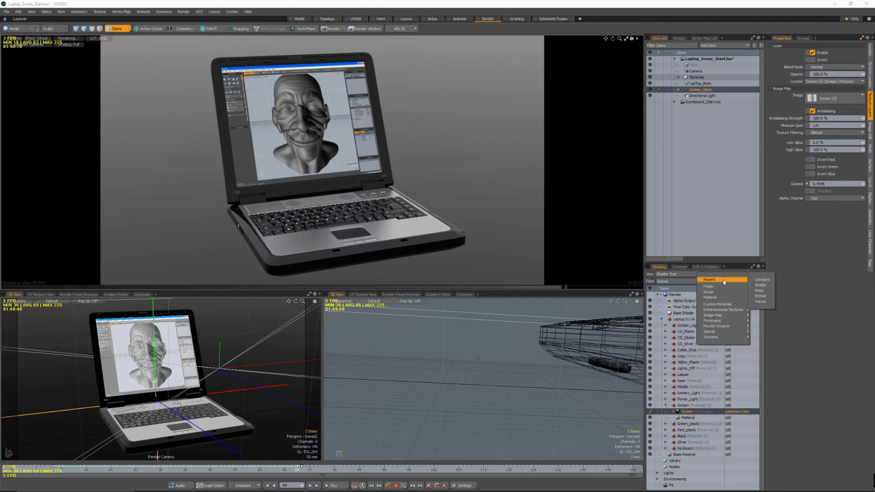
pyautogui.moveTo(724, 315)
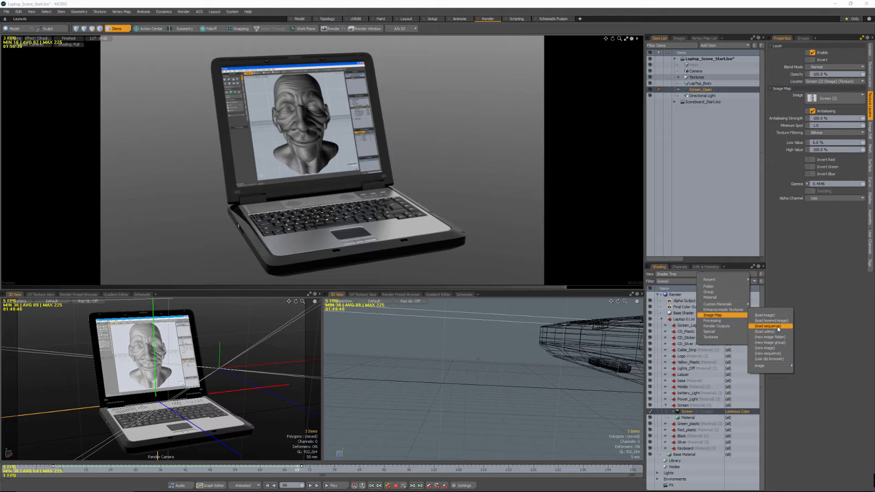
pyautogui.click(778, 328)
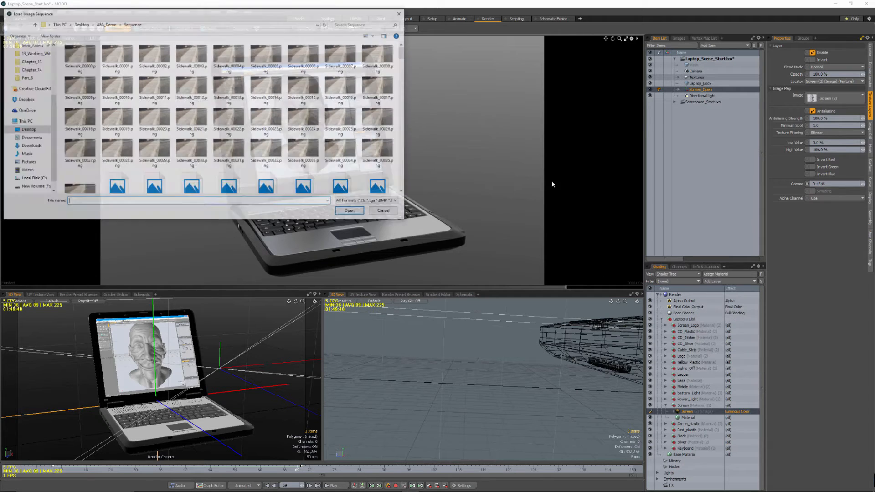
pyautogui.click(29, 53)
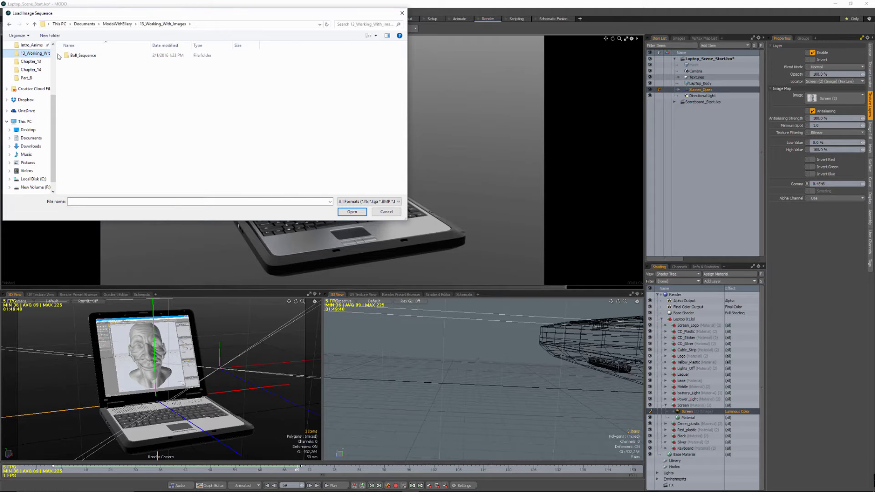
pyautogui.doubleClick(75, 56)
pyautogui.click(70, 57)
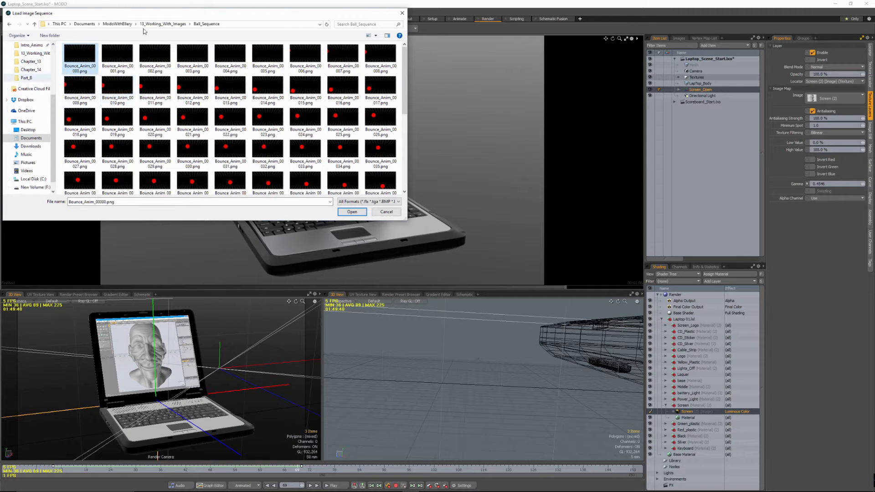
pyautogui.click(353, 214)
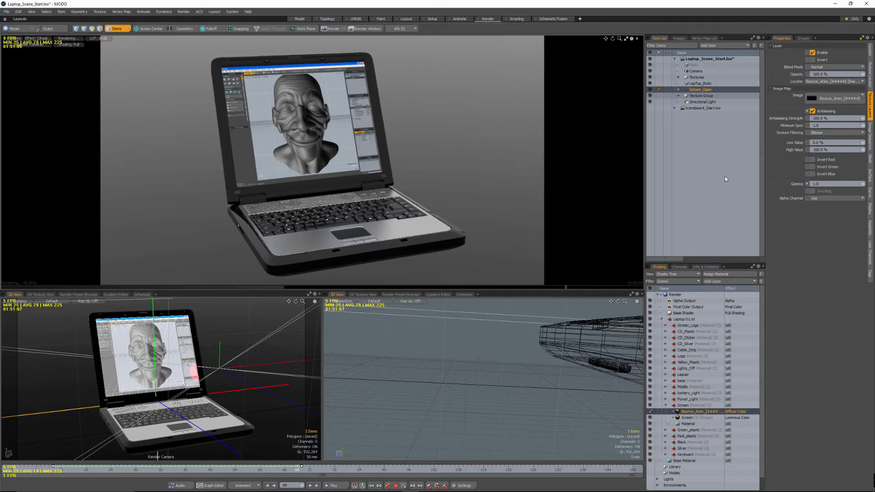
# Hide the original Screen image layer and set the Bounce_Anim layer's effect to Luminous Color
pyautogui.click(650, 417)
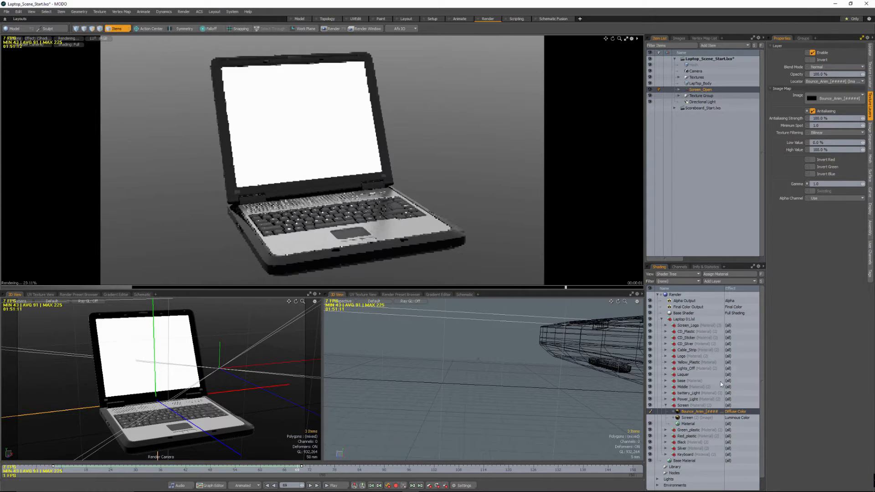
pyautogui.rightClick(742, 413)
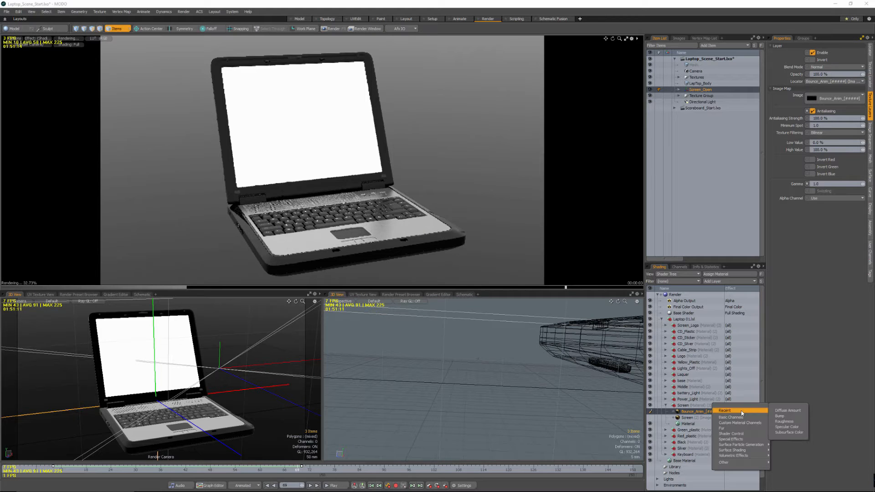
pyautogui.moveTo(747, 417)
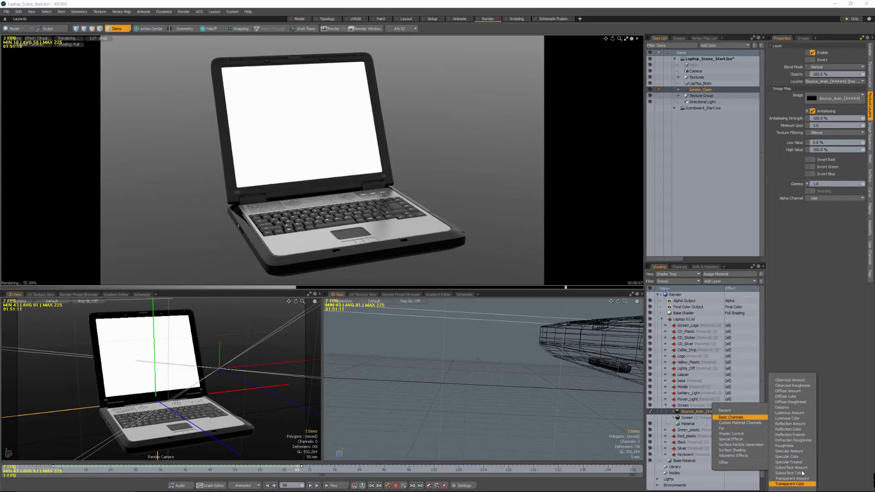
pyautogui.click(788, 418)
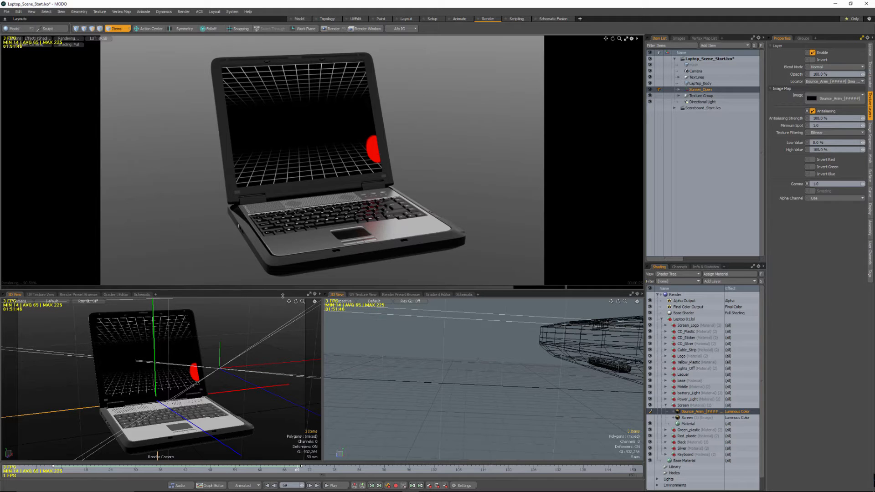
# In the UV layout, scale the laptop screen polygon's UVs horizontally to about 89%
pyautogui.click(358, 21)
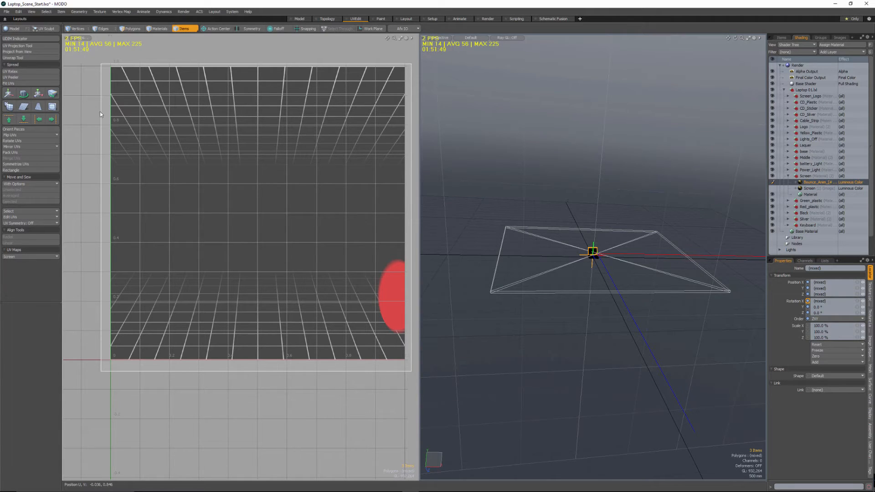
pyautogui.keyDown('alt'); pyautogui.moveTo(581, 220); pyautogui.dragTo(544, 221); pyautogui.keyUp('alt')
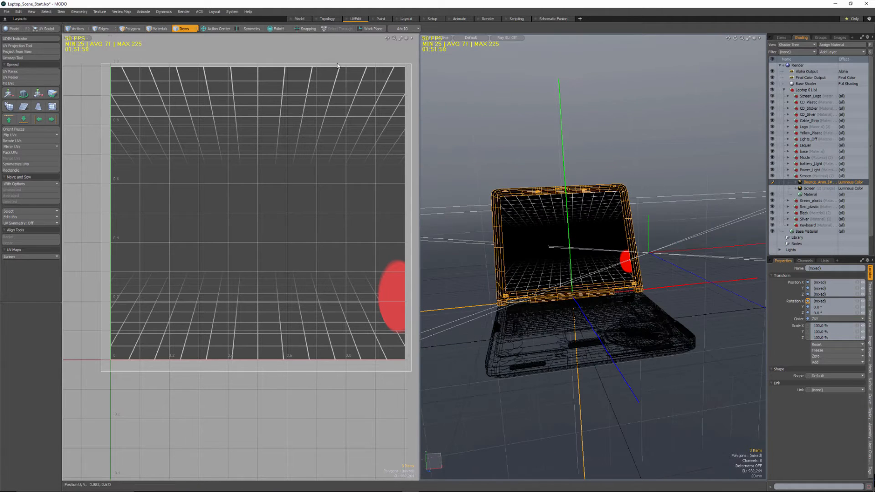
pyautogui.press('3')
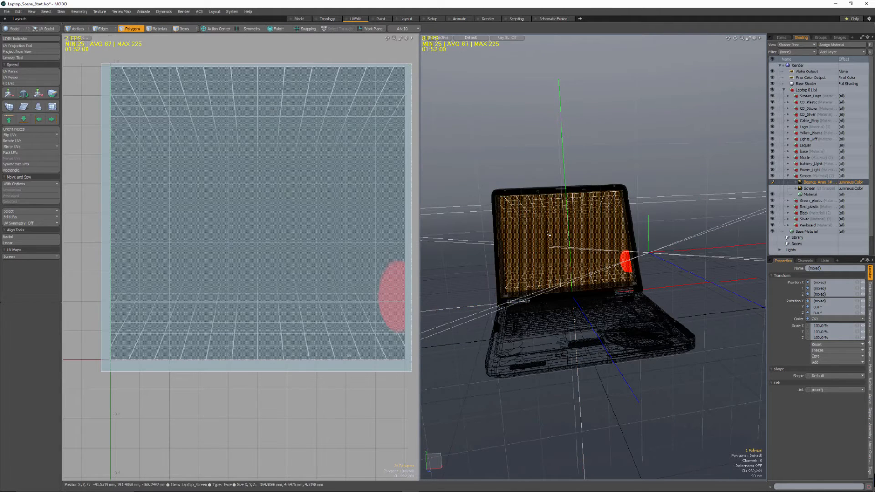
pyautogui.press('y')
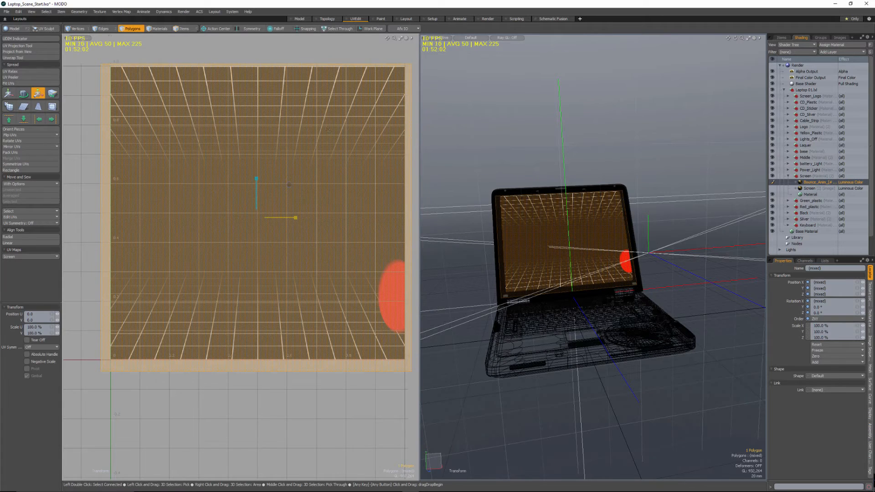
pyautogui.moveTo(296, 217); pyautogui.dragTo(293, 217)
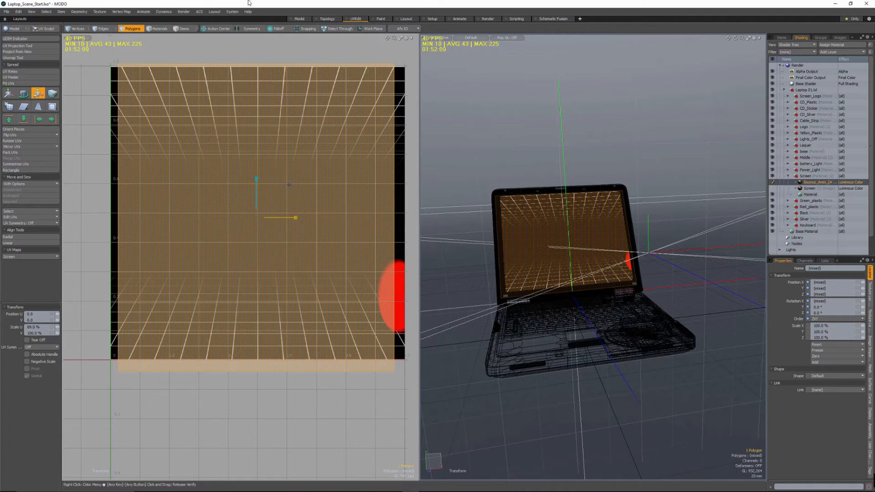
# In the Animate layout, scrub back to frame 40 and examine the bouncing ball on the opening screen from the front
pyautogui.click(459, 19)
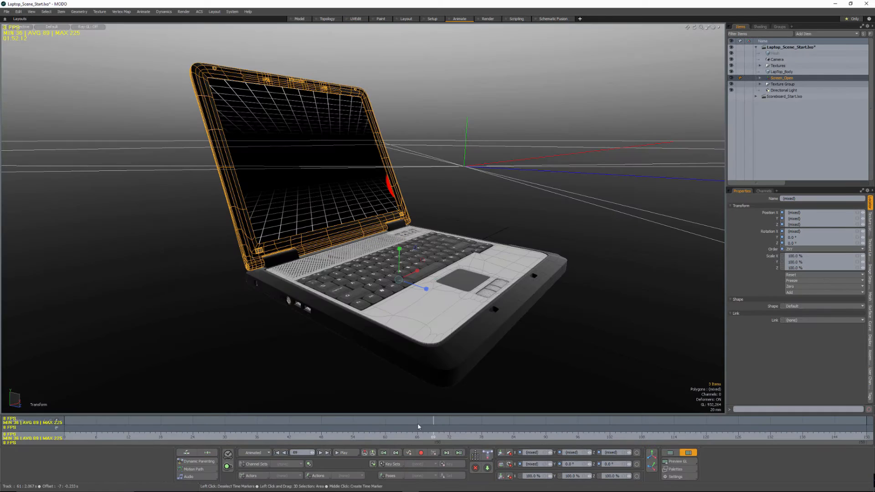
pyautogui.moveTo(429, 426); pyautogui.dragTo(278, 426)
pyautogui.press('F10')
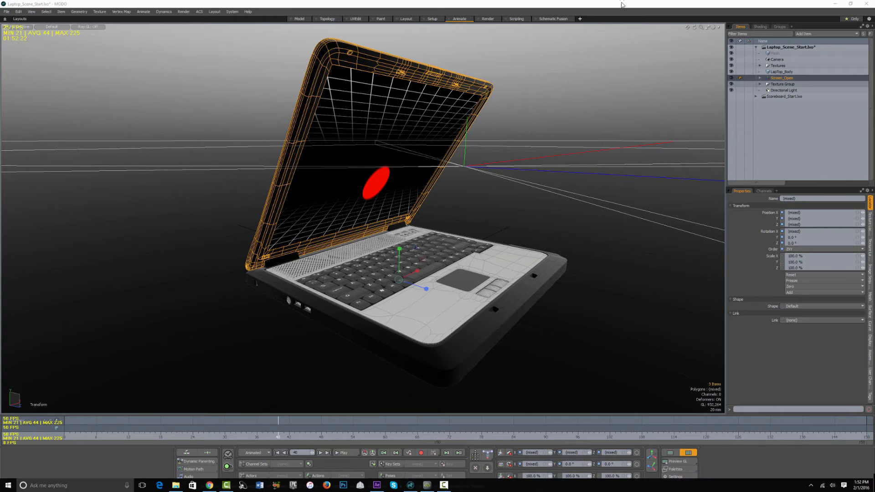
pyautogui.keyDown('alt'); pyautogui.moveTo(472, 229); pyautogui.dragTo(430, 235); pyautogui.keyUp('alt')
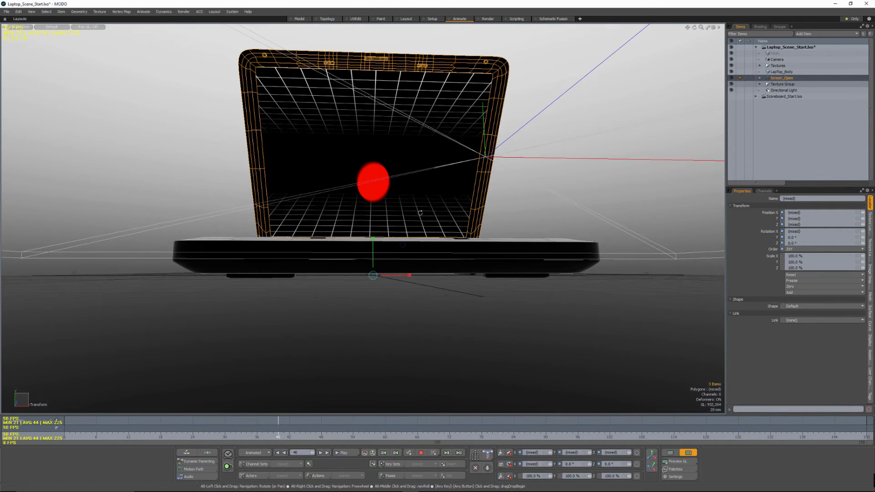
# In the UV layout, rescale the laptop screen polygon's UVs to about 89% in U while viewing the screen from the front
pyautogui.click(356, 20)
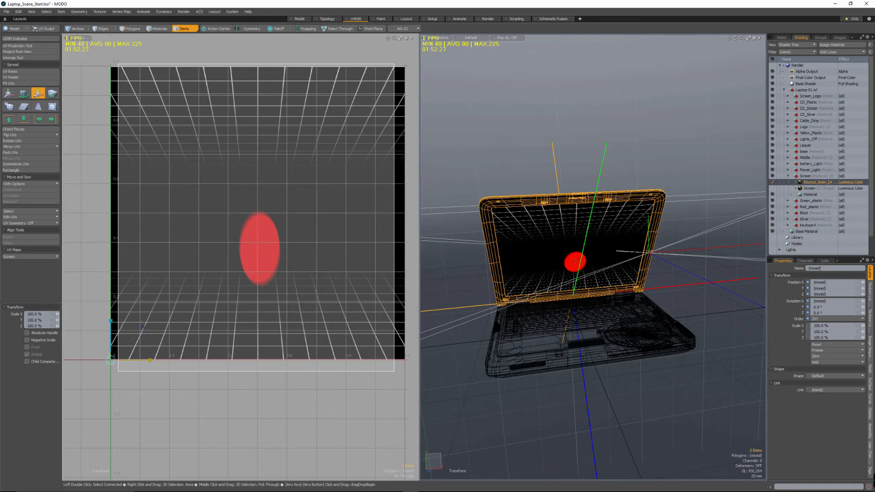
pyautogui.keyDown('alt'); pyautogui.moveTo(514, 227); pyautogui.dragTo(546, 194); pyautogui.keyUp('alt')
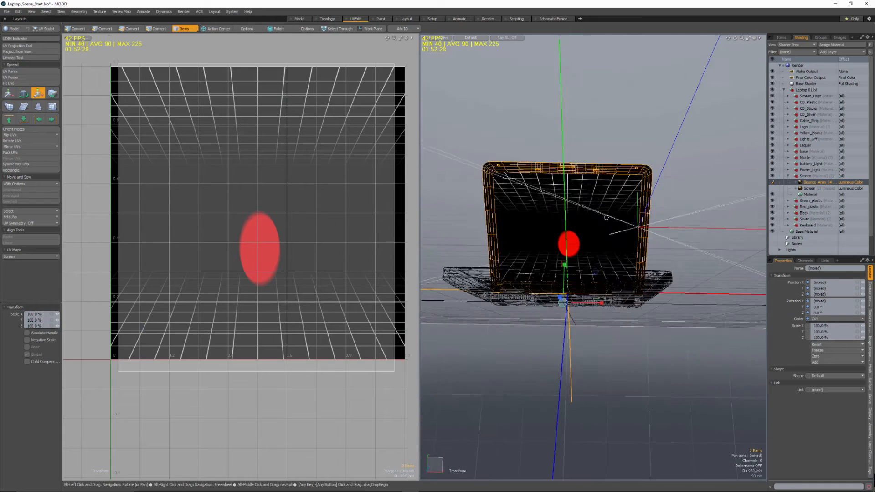
pyautogui.moveTo(553, 239)
pyautogui.keyDown('ctrl'); pyautogui.keyDown('alt'); pyautogui.mouseDown()
pyautogui.moveTo(585, 244)
pyautogui.moveTo(574, 237)
pyautogui.mouseUp(); pyautogui.keyUp('alt'); pyautogui.keyUp('ctrl')
pyautogui.keyDown('alt'); pyautogui.keyDown('shift'); pyautogui.moveTo(301, 235); pyautogui.dragTo(300, 254); pyautogui.keyUp('shift'); pyautogui.keyUp('alt')
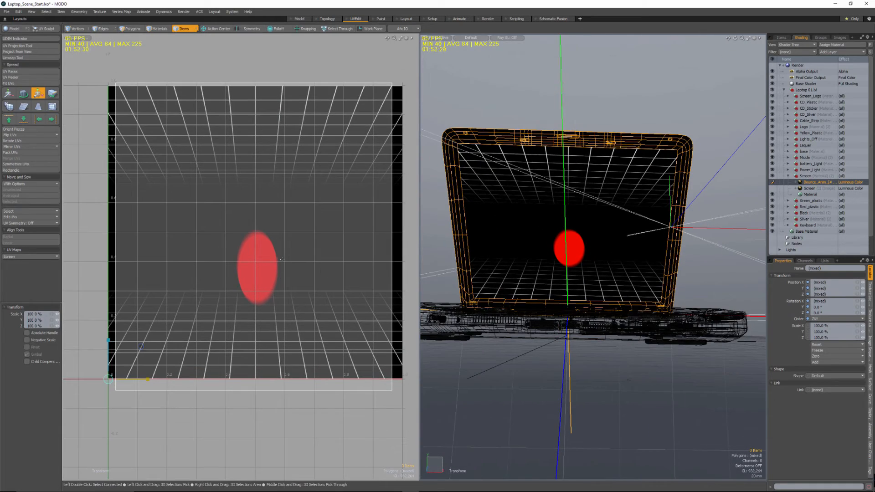
pyautogui.press('space')
pyautogui.press('3')
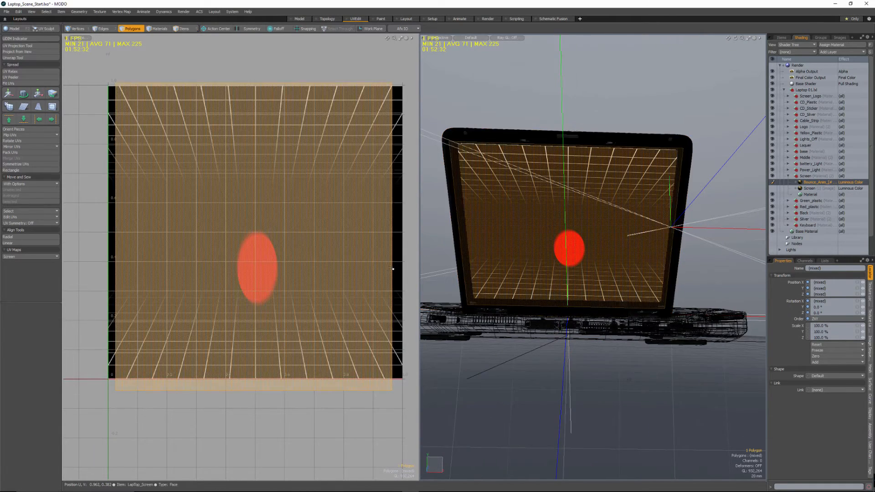
pyautogui.press('r')
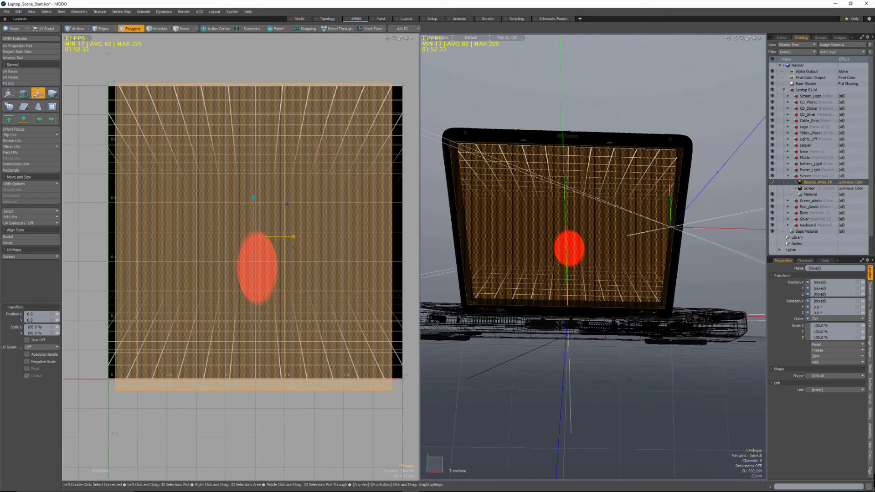
pyautogui.moveTo(293, 237); pyautogui.dragTo(290, 236)
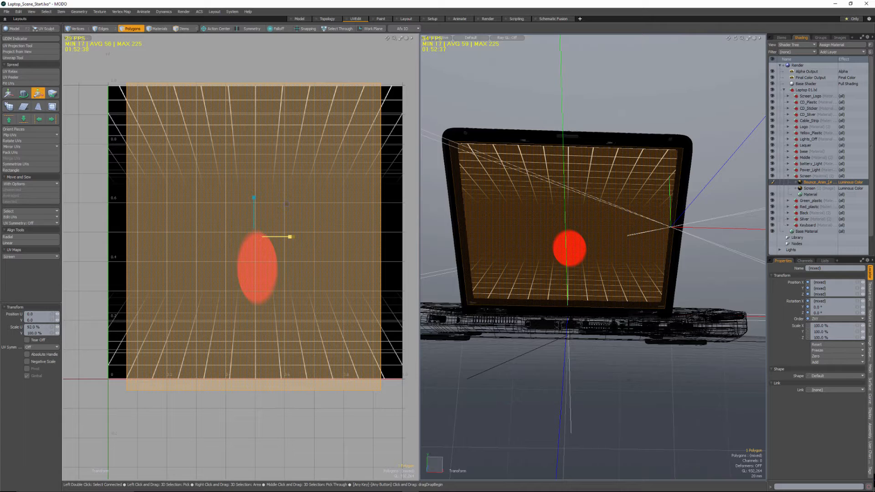
pyautogui.moveTo(290, 237); pyautogui.dragTo(292, 237)
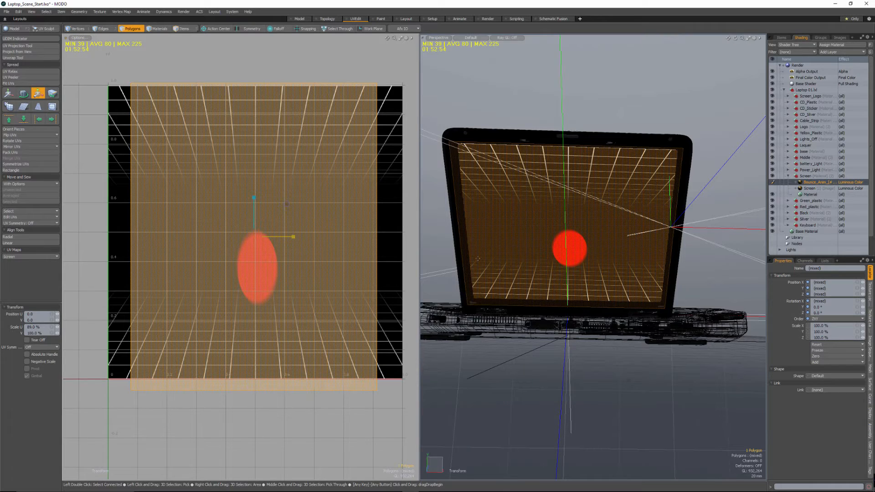
pyautogui.moveTo(612, 310)
pyautogui.keyDown('alt'); pyautogui.mouseDown()
pyautogui.moveTo(674, 315)
pyautogui.moveTo(637, 330)
pyautogui.moveTo(622, 300)
pyautogui.mouseUp(); pyautogui.keyUp('alt')
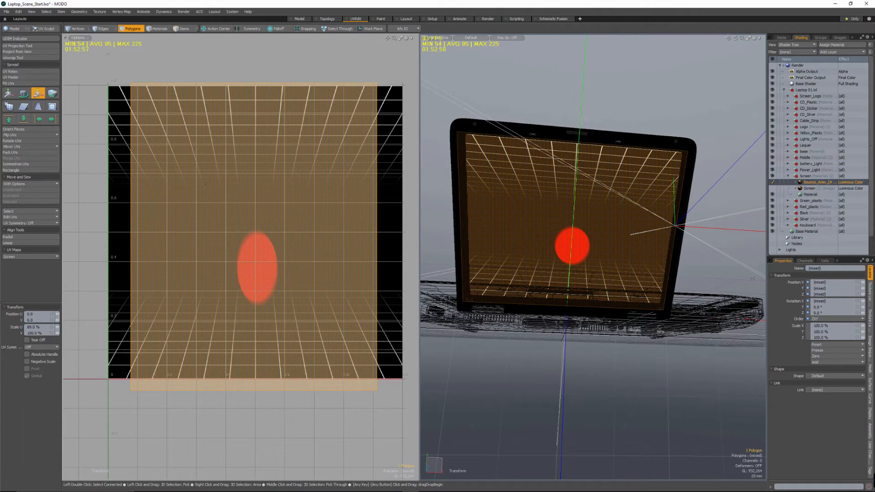
pyautogui.press('q')
# Check the vertical scaling of the laptop screen polygon's UVs and clear the polygon selection
pyautogui.keyDown('alt'); pyautogui.moveTo(277, 255); pyautogui.dragTo(269, 257); pyautogui.keyUp('alt')
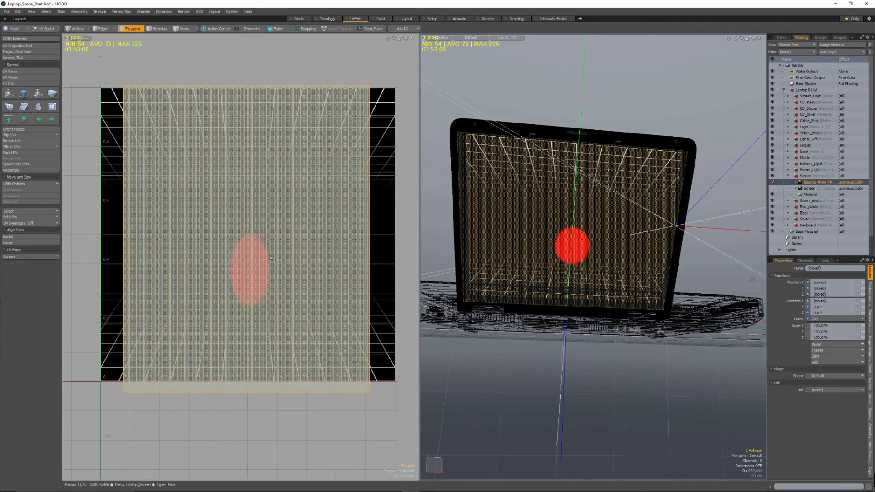
pyautogui.press('r')
pyautogui.moveTo(247, 198)
pyautogui.mouseDown()
pyautogui.moveTo(246, 207)
pyautogui.moveTo(246, 199)
pyautogui.mouseUp()
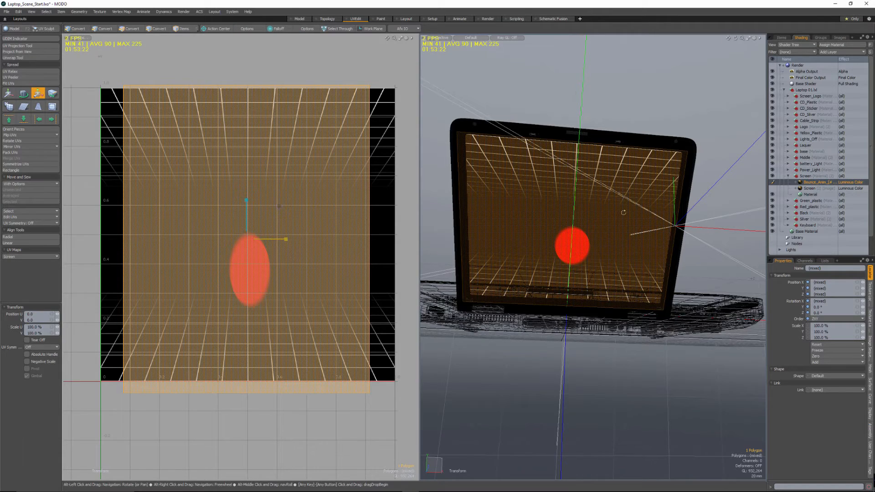
pyautogui.keyDown('alt'); pyautogui.moveTo(528, 230); pyautogui.dragTo(545, 237); pyautogui.keyUp('alt')
pyautogui.press('space')
pyautogui.press('Escape')
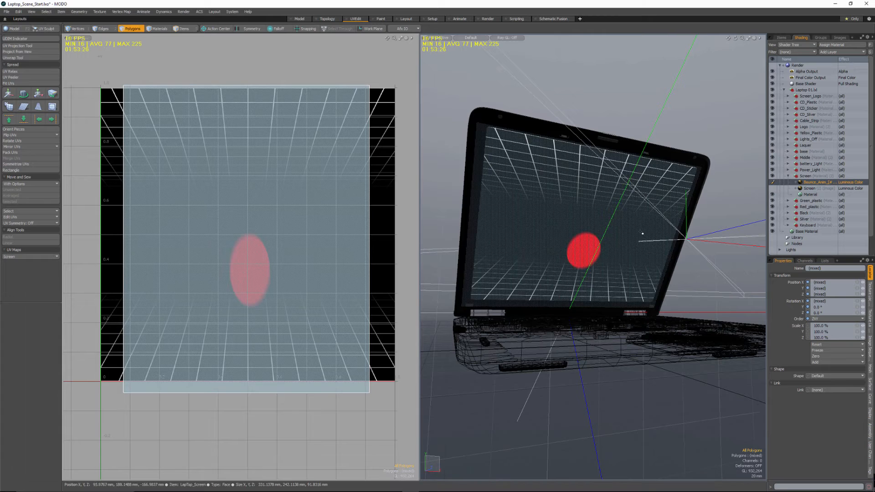
# Set the start frame of the Bounce_Anim layer's image sequence to 70
pyautogui.click(816, 183)
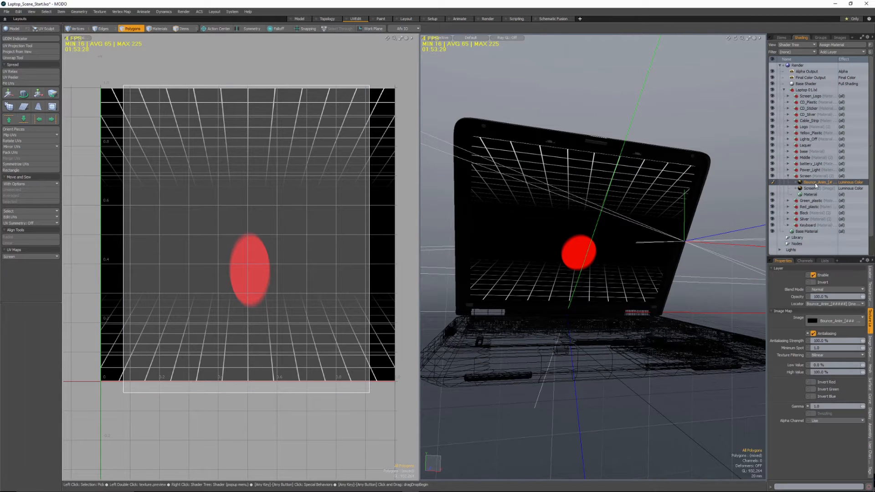
pyautogui.click(871, 295)
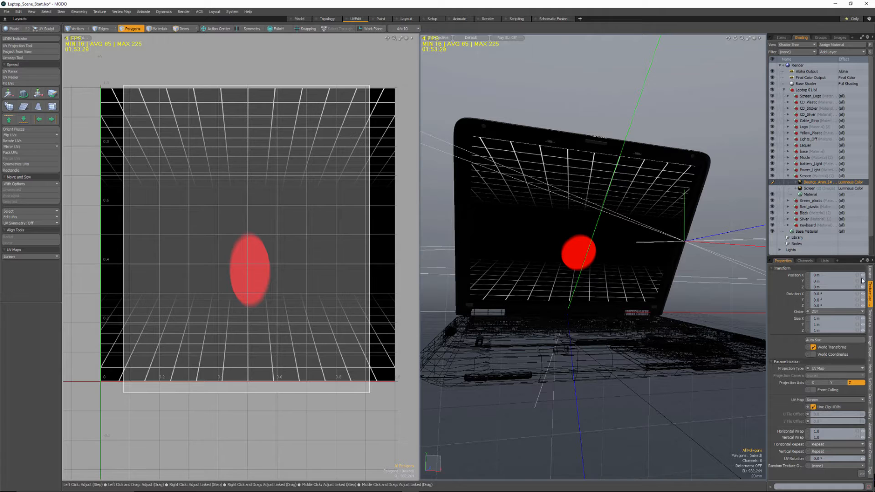
pyautogui.click(870, 359)
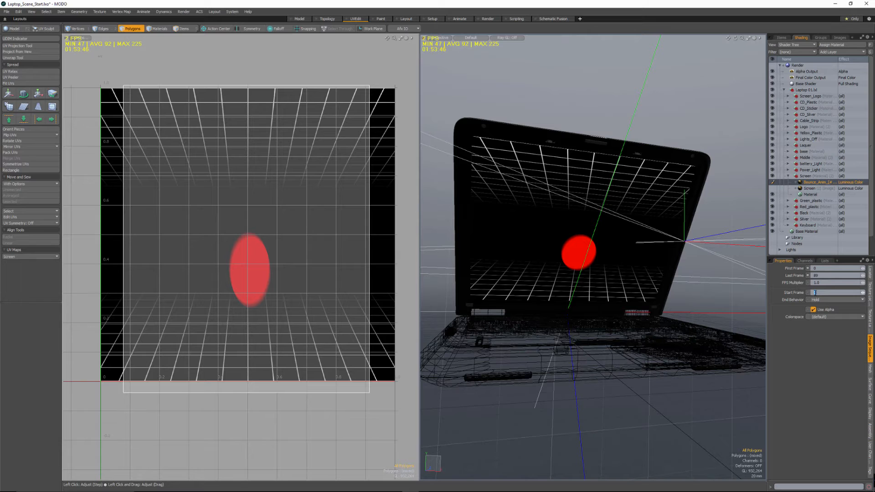
pyautogui.press('Return')
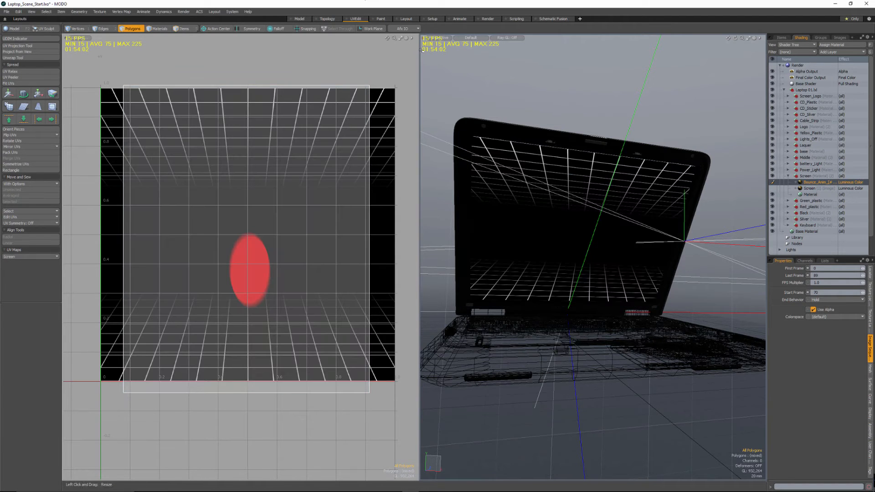
# In the Setup layout, scrub the animation to frame 131 and examine the ball's playback on the opened laptop screen
pyautogui.click(432, 18)
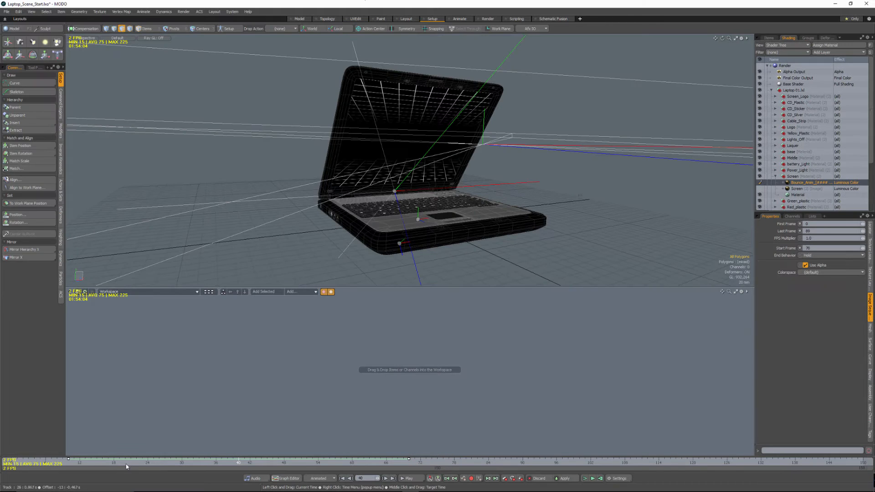
pyautogui.moveTo(80, 463); pyautogui.dragTo(295, 462)
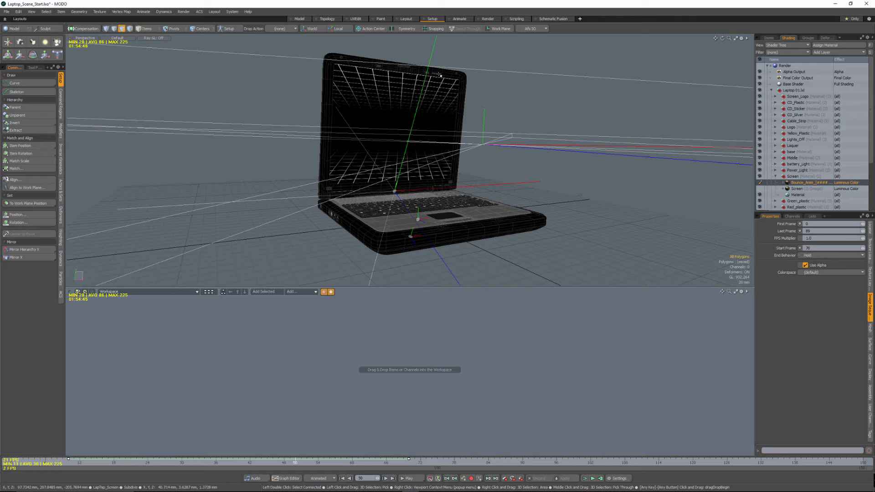
pyautogui.moveTo(499, 483)
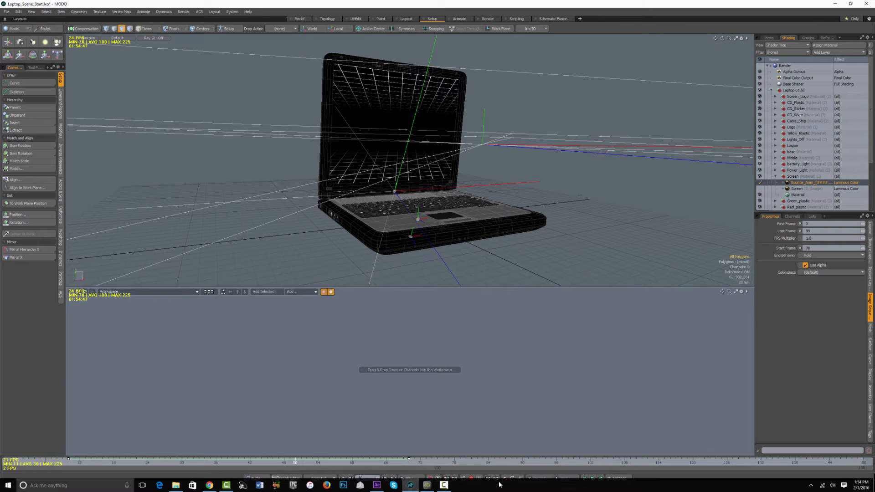
pyautogui.click(396, 461)
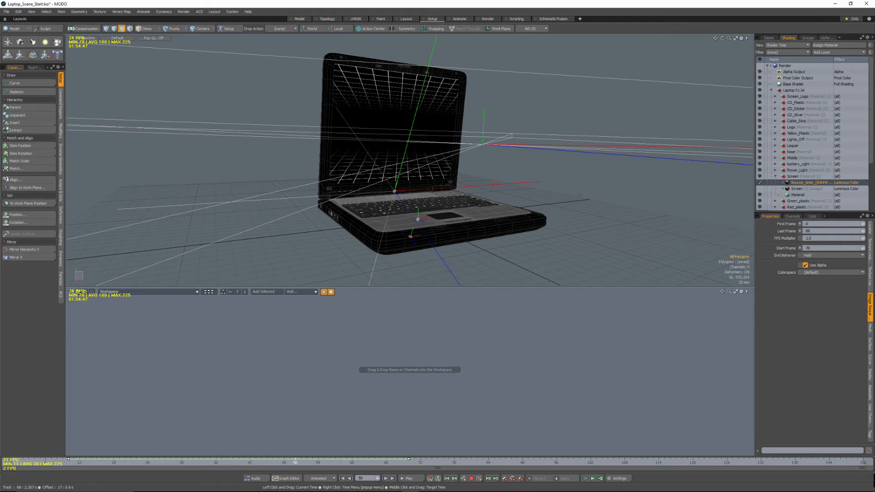
pyautogui.click(528, 461)
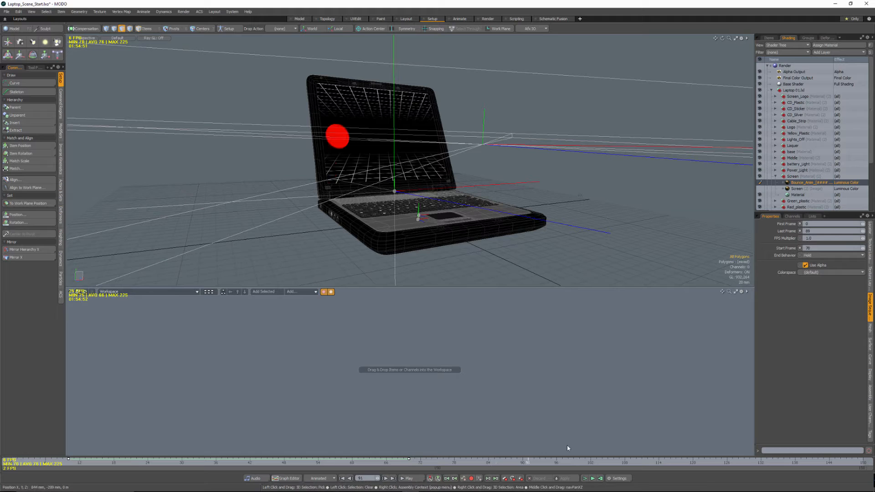
pyautogui.moveTo(528, 461); pyautogui.dragTo(755, 461)
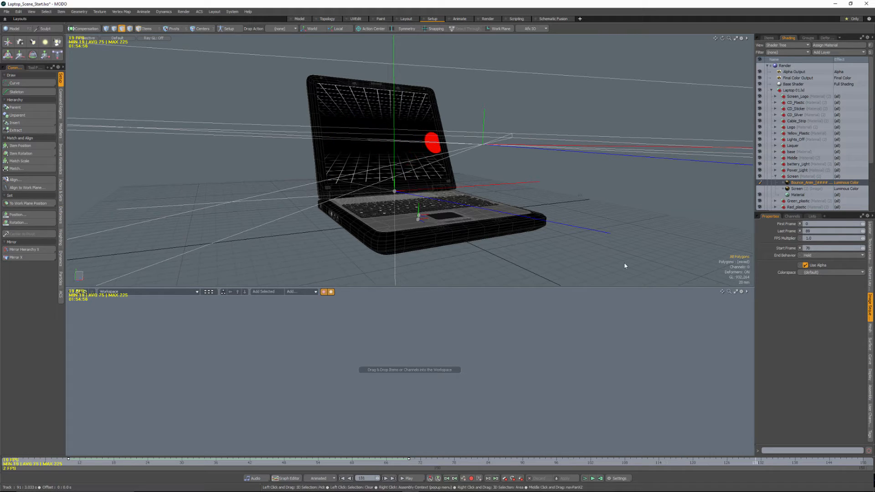
pyautogui.moveTo(576, 196)
pyautogui.keyDown('alt'); pyautogui.mouseDown()
pyautogui.moveTo(325, 210)
pyautogui.moveTo(575, 186)
pyautogui.mouseUp(); pyautogui.keyUp('alt')
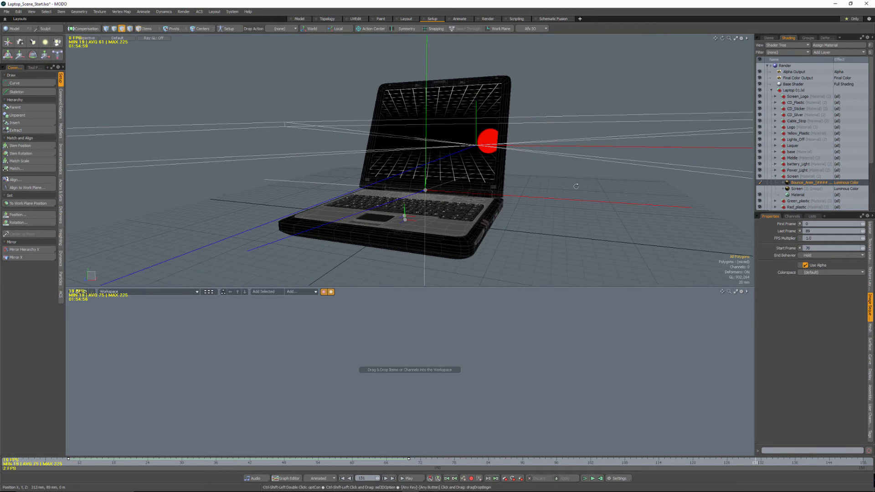
# Save the scene as a new file named Laptop_Scene_Finished.lxo
pyautogui.hotkey('ctrl', 'shift', 's')
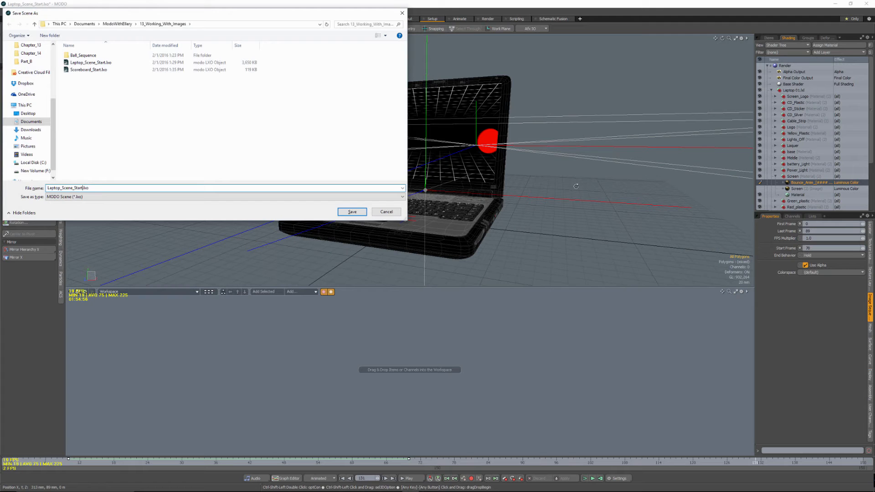
pyautogui.press('BackSpace')
pyautogui.press('BackSpace')
pyautogui.press('BackSpace')
pyautogui.write('Finishe')
pyautogui.press('Return')
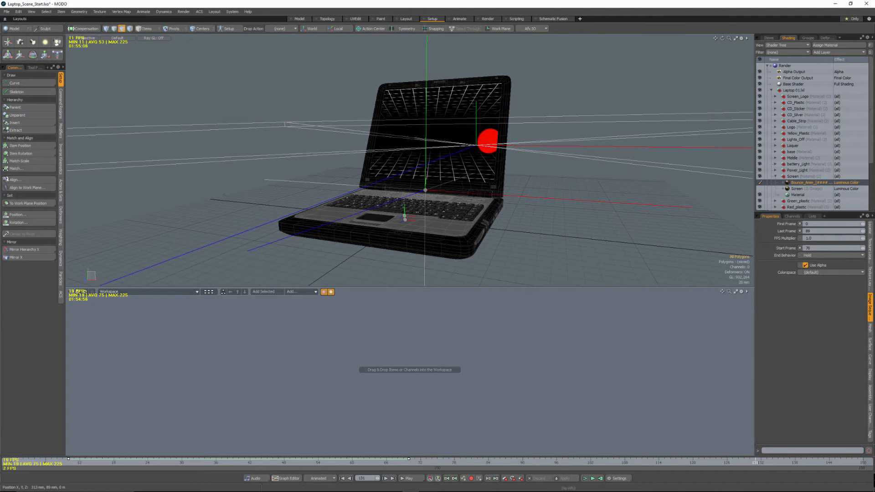
# Collapse the laptop scene, make Scoreboard_Start.lxo the active scene, and view the scoreboard from several sides
pyautogui.click(769, 38)
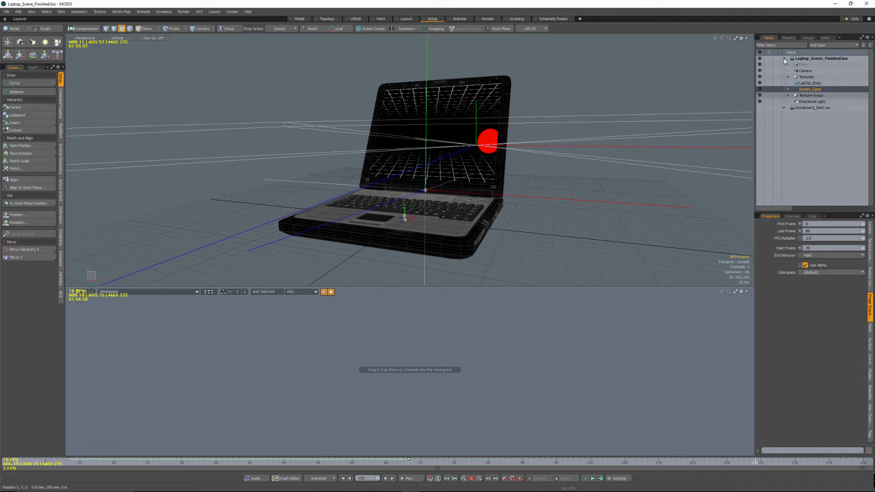
pyautogui.click(784, 59)
pyautogui.click(806, 66)
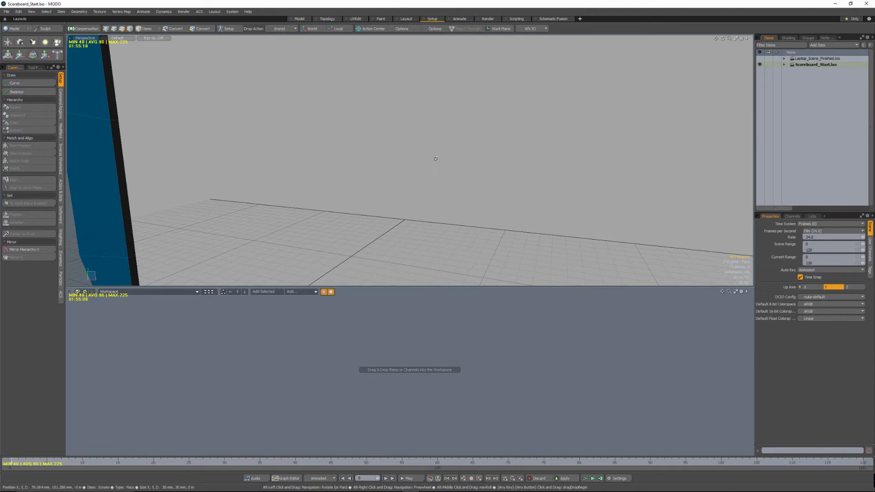
pyautogui.scroll(-5, 435, 166)
pyautogui.keyDown('alt'); pyautogui.moveTo(409, 162); pyautogui.dragTo(420, 142); pyautogui.keyUp('alt')
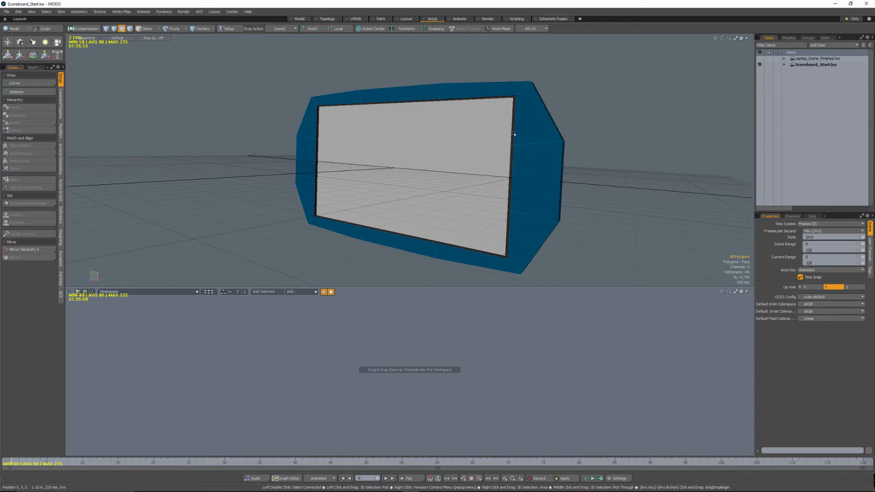
pyautogui.keyDown('alt'); pyautogui.moveTo(514, 133); pyautogui.dragTo(598, 131); pyautogui.keyUp('alt')
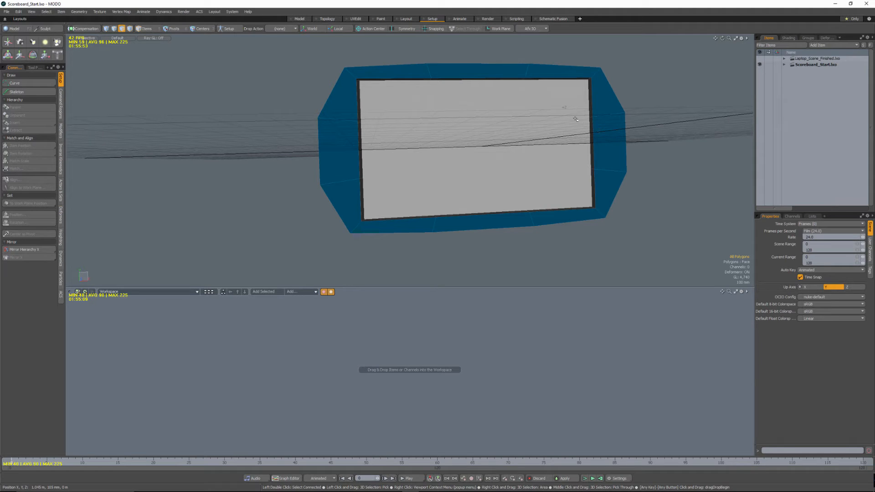
pyautogui.keyDown('alt'); pyautogui.moveTo(575, 119); pyautogui.dragTo(369, 113); pyautogui.keyUp('alt')
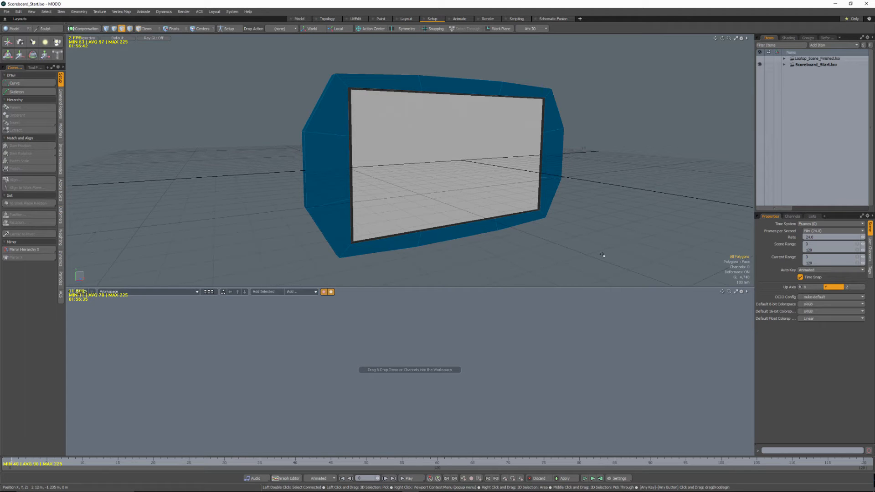
# Switch to File Explorer, preview Pixels2.jpg from the 13_Working_With_Images folder in Photos, and close the preview
pyautogui.hotkey('alt', 'Tab')
pyautogui.click(415, 200)
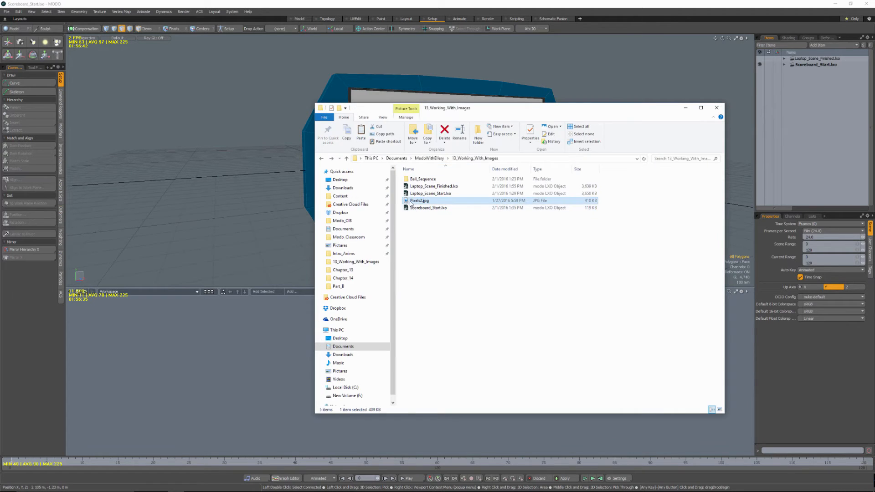
pyautogui.doubleClick(410, 203)
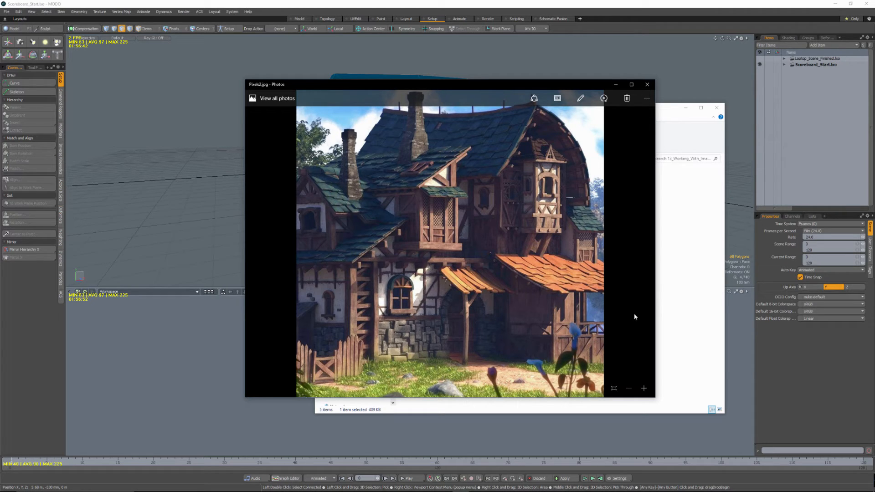
pyautogui.click(647, 85)
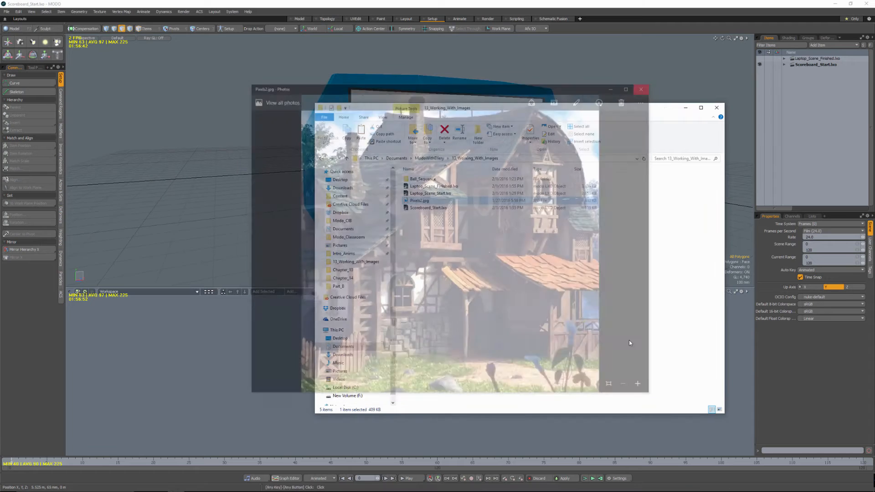
# Select all polygons of the scoreboard's Screen mesh and assign them a new material named Screen
pyautogui.click(788, 38)
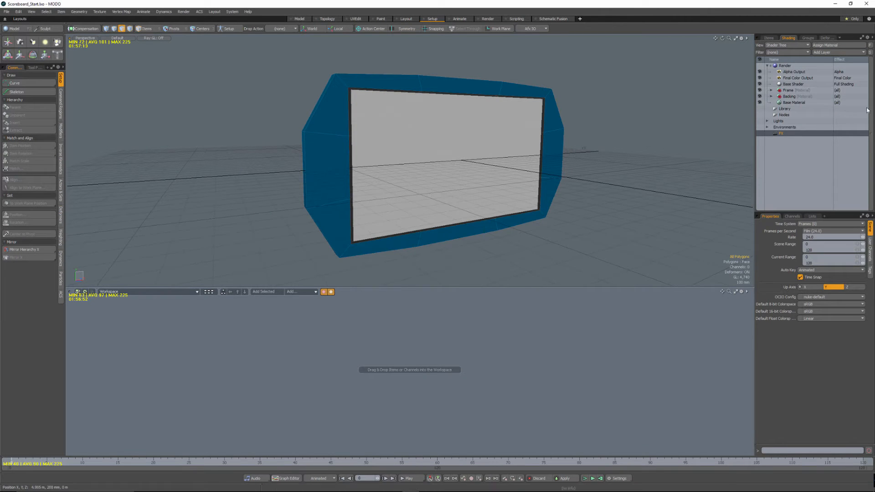
pyautogui.keyDown('alt'); pyautogui.moveTo(651, 131); pyautogui.dragTo(656, 121); pyautogui.keyUp('alt')
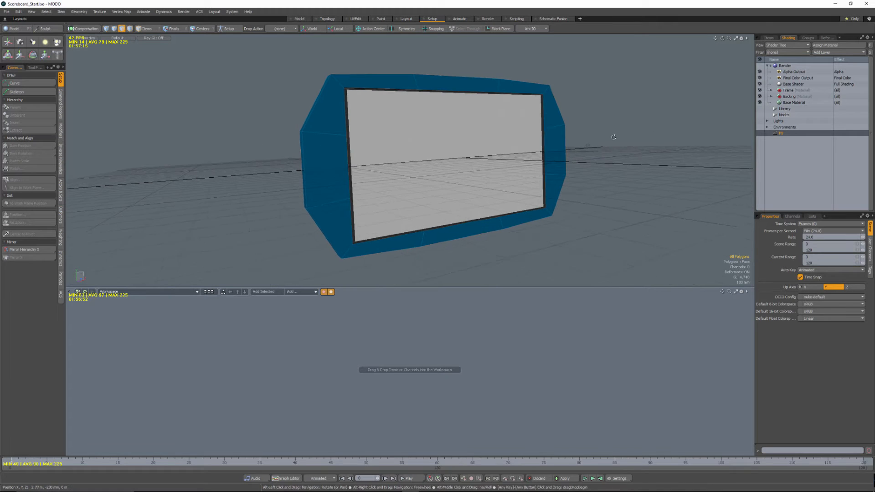
pyautogui.click(768, 38)
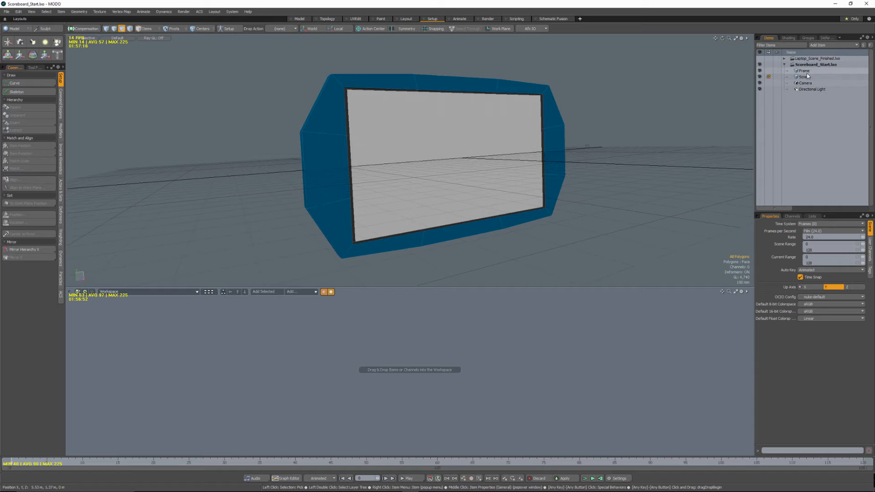
pyautogui.click(806, 76)
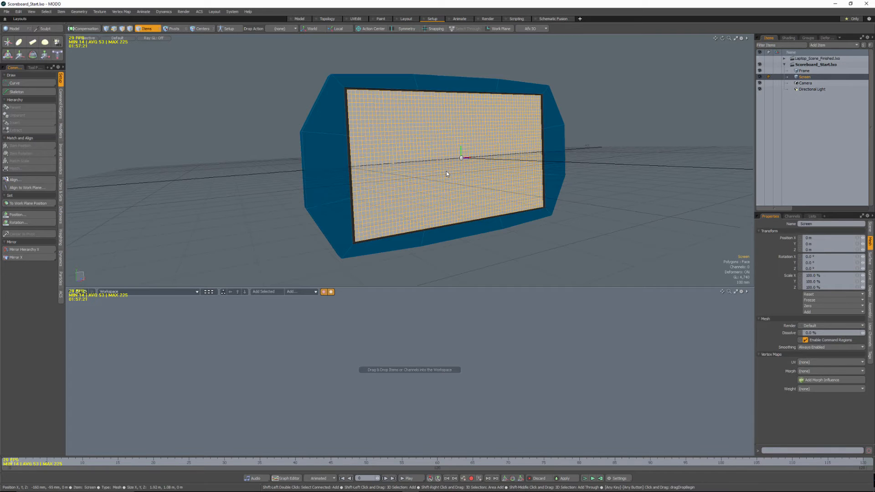
pyautogui.press('3')
pyautogui.write('me')
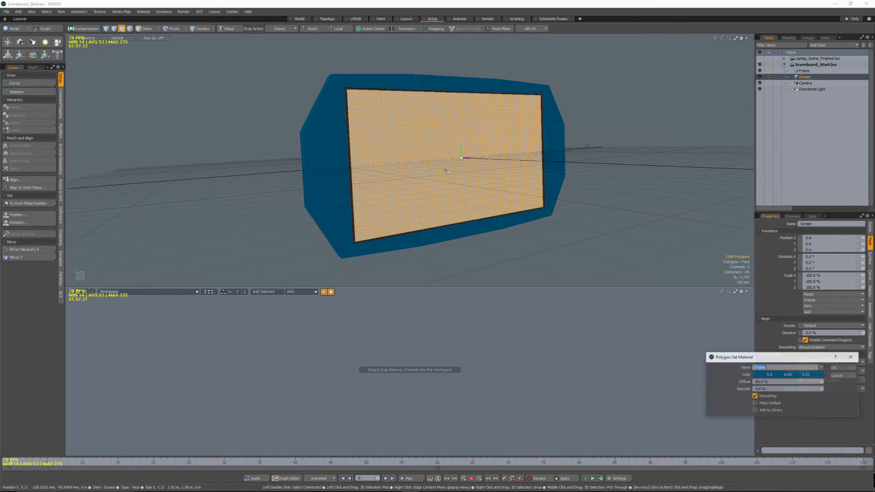
pyautogui.write('Screen')
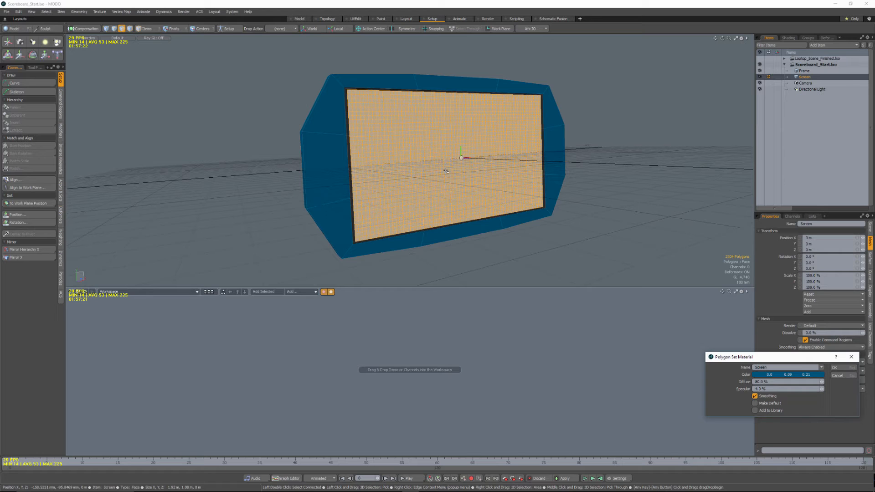
pyautogui.click(848, 368)
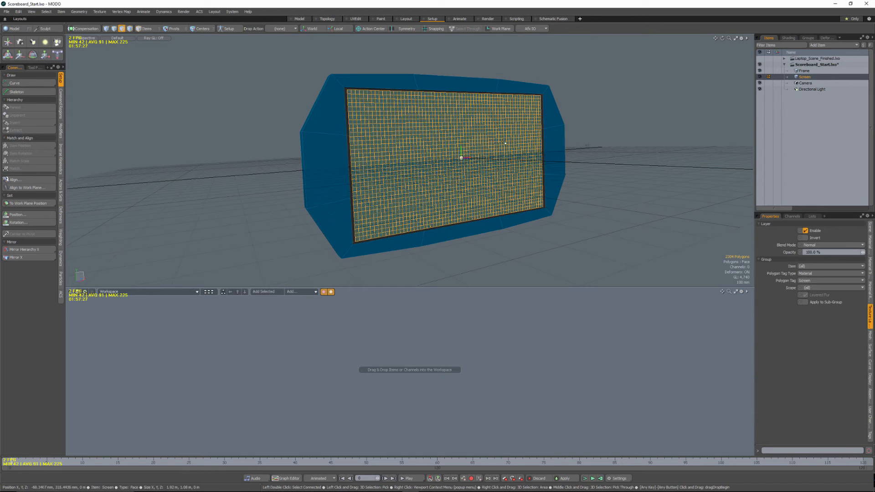
# Bring Pixels2.jpg from File Explorer into the Screen material group as an image layer above its material, and deselect the screen's polygons
pyautogui.click(788, 38)
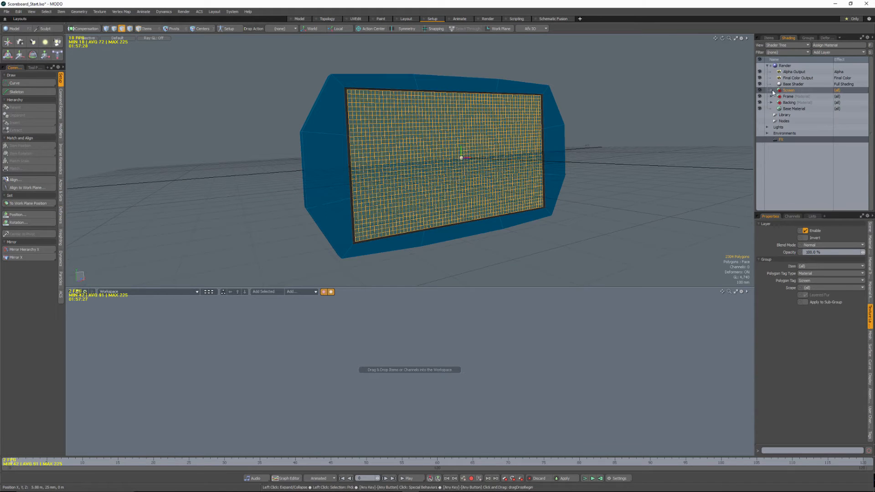
pyautogui.click(791, 100)
pyautogui.hotkey('alt', 'Tab')
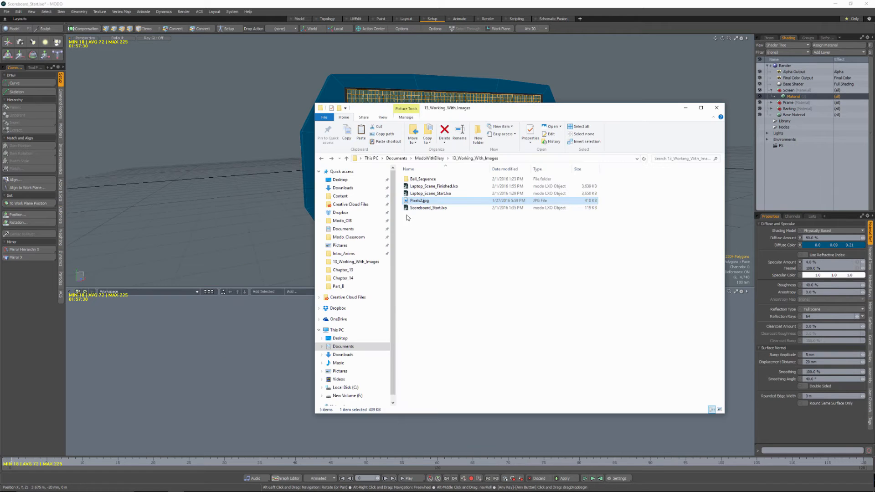
pyautogui.moveTo(410, 200); pyautogui.dragTo(793, 98)
pyautogui.click(697, 3)
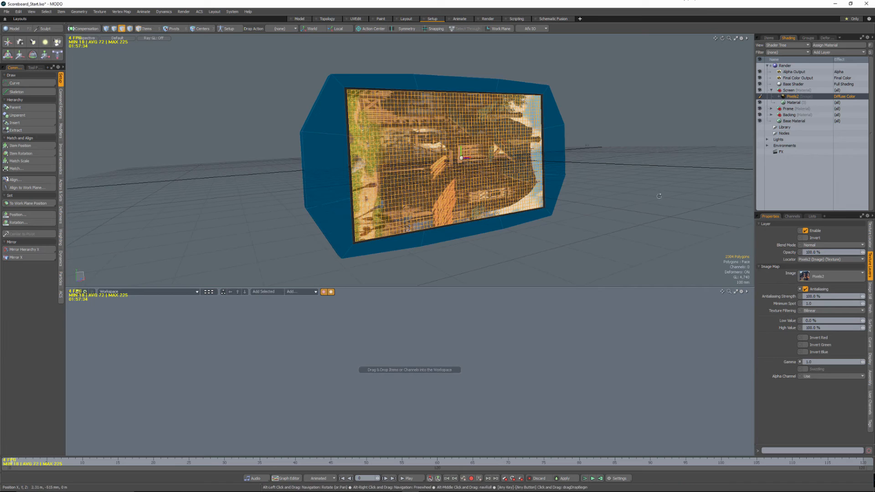
pyautogui.keyDown('alt'); pyautogui.moveTo(658, 193); pyautogui.dragTo(401, 151); pyautogui.keyUp('alt')
pyautogui.click(624, 139)
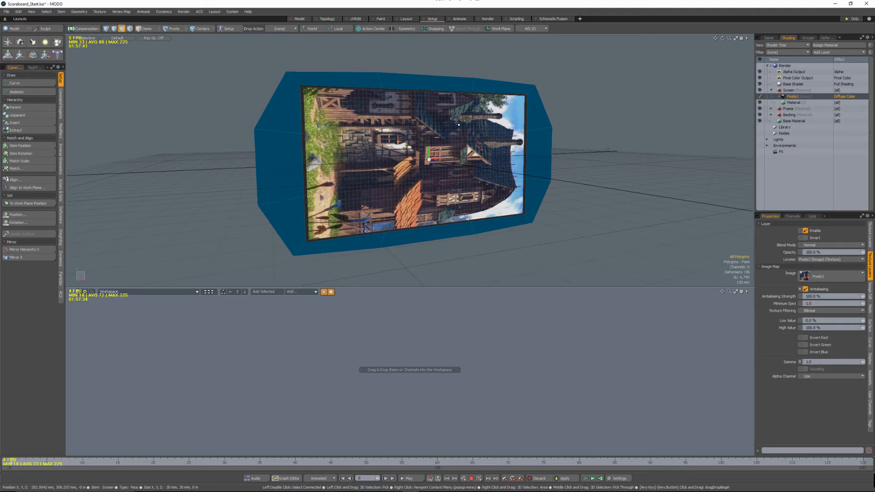
# Switch to the UVEdit layout, frame the whole scoreboard, and select the edges along the screen's grass-side border
pyautogui.click(355, 19)
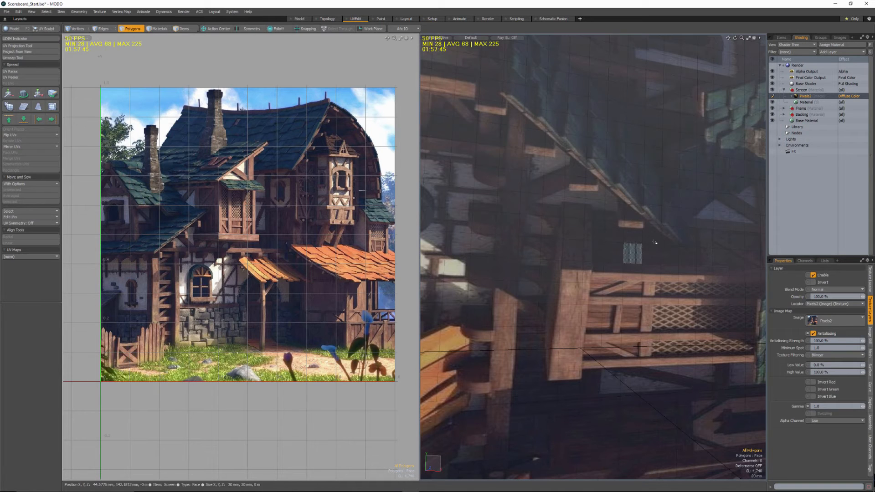
pyautogui.keyDown('ctrl'); pyautogui.keyDown('alt'); pyautogui.moveTo(654, 242); pyautogui.dragTo(521, 264); pyautogui.keyUp('alt'); pyautogui.keyUp('ctrl')
pyautogui.keyDown('alt'); pyautogui.keyDown('shift'); pyautogui.moveTo(522, 264); pyautogui.dragTo(550, 232); pyautogui.keyUp('shift'); pyautogui.keyUp('alt')
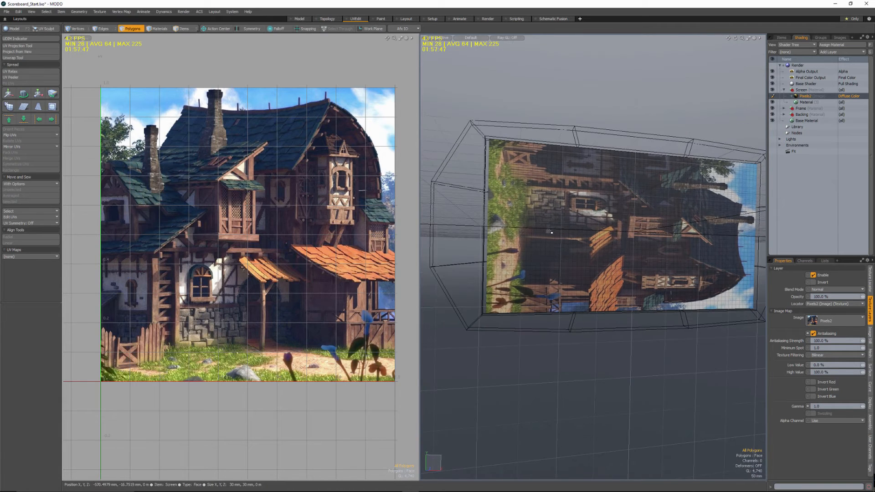
pyautogui.press('2')
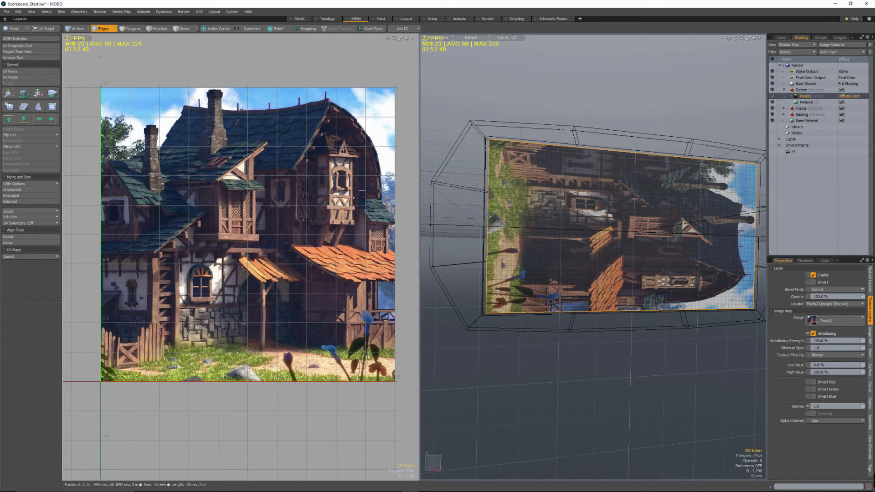
pyautogui.click(511, 121)
pyautogui.moveTo(494, 135)
pyautogui.mouseDown(button='right')
pyautogui.moveTo(445, 167)
pyautogui.moveTo(448, 390)
pyautogui.moveTo(486, 376)
pyautogui.mouseUp(button='right')
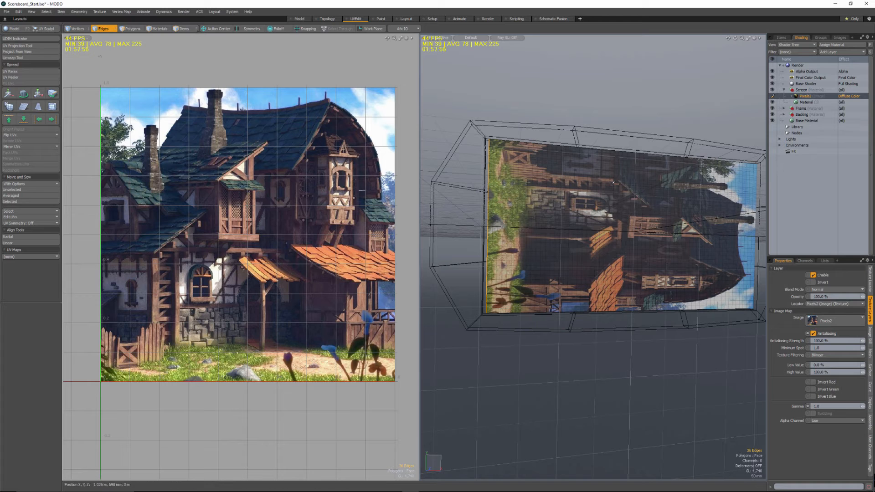
pyautogui.scroll(-2, 290, 213)
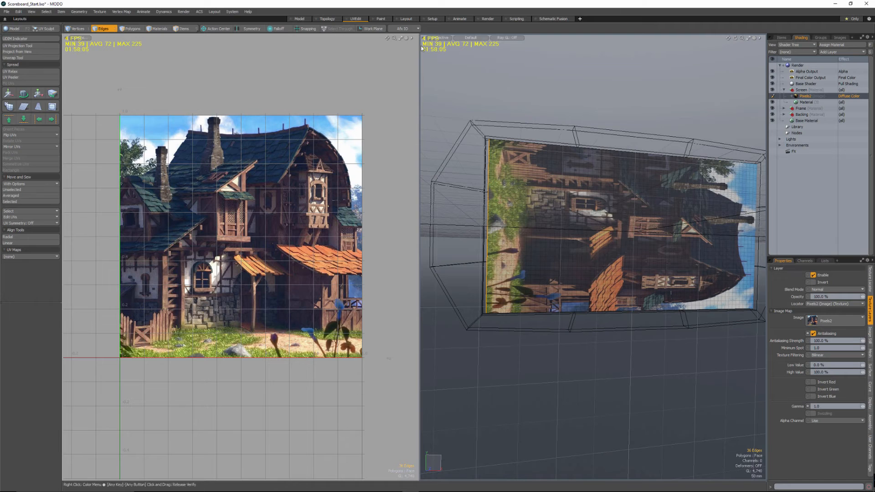
# Display the Screen mesh's Texture UV map and select the screen's grass-side border edges to locate them in the UVs
pyautogui.click(781, 37)
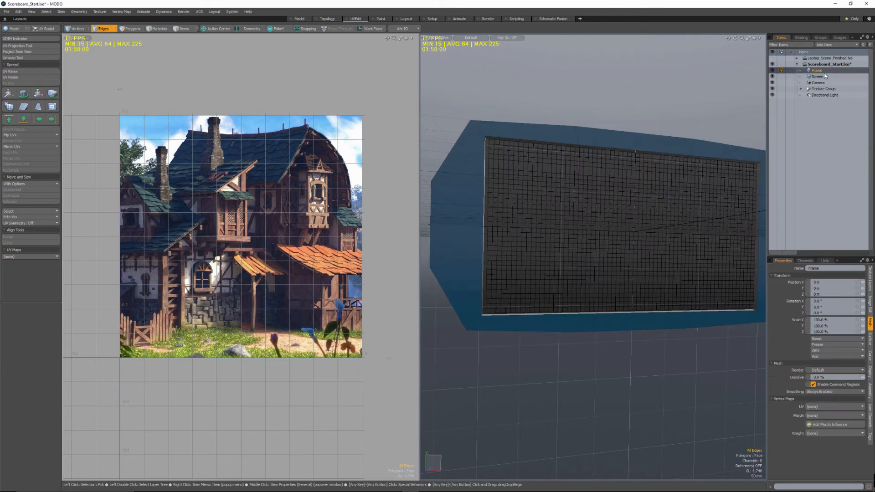
pyautogui.click(822, 76)
pyautogui.click(825, 260)
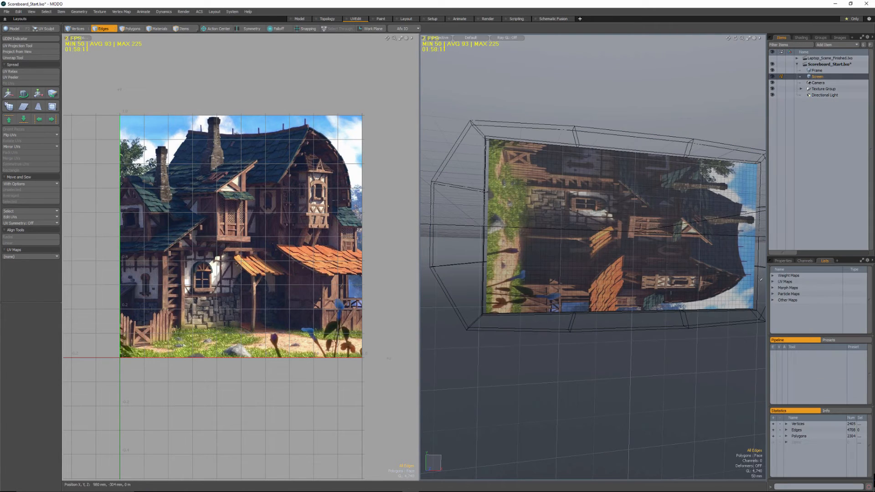
pyautogui.click(772, 282)
pyautogui.click(788, 288)
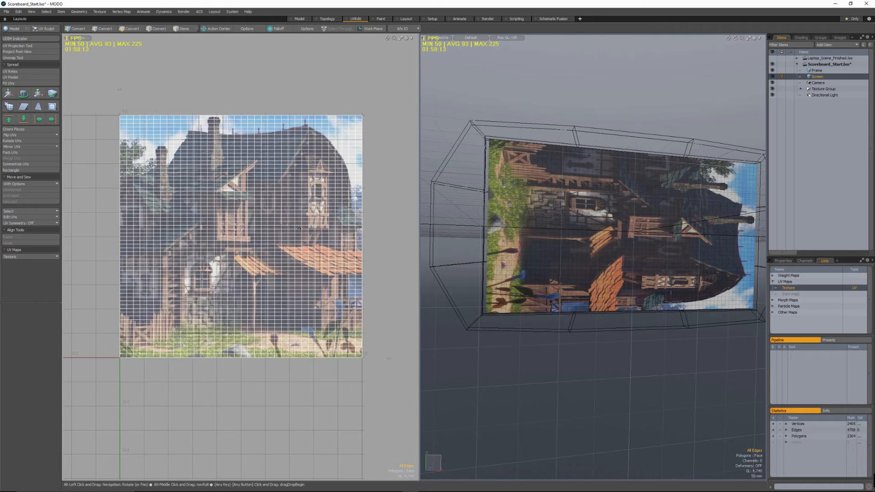
pyautogui.keyDown('alt'); pyautogui.keyDown('shift'); pyautogui.moveTo(333, 201); pyautogui.dragTo(304, 198); pyautogui.keyUp('shift'); pyautogui.keyUp('alt')
pyautogui.moveTo(492, 136)
pyautogui.mouseDown(button='right')
pyautogui.moveTo(447, 257)
pyautogui.moveTo(478, 392)
pyautogui.moveTo(491, 137)
pyautogui.mouseUp(button='right')
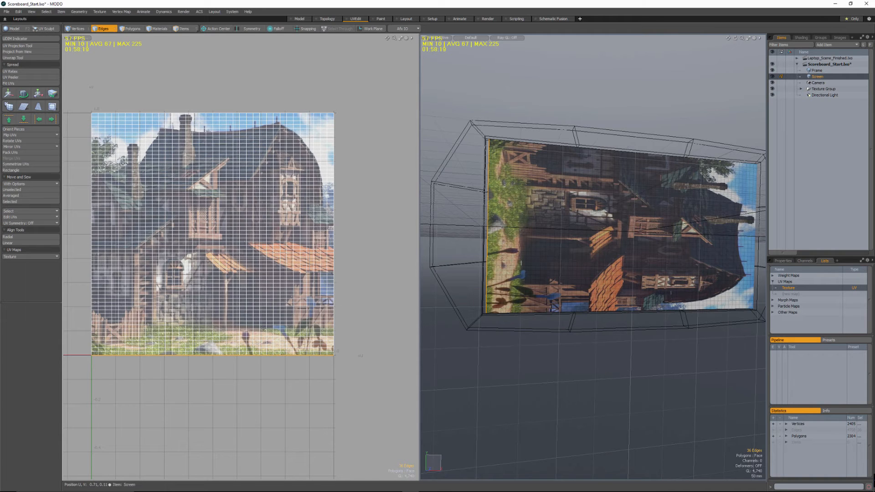
# Deselect the edges and rotate all of the Screen mesh's UVs by 90 degrees so the house image stands upright on the scoreboard
pyautogui.click(348, 260)
pyautogui.press('y')
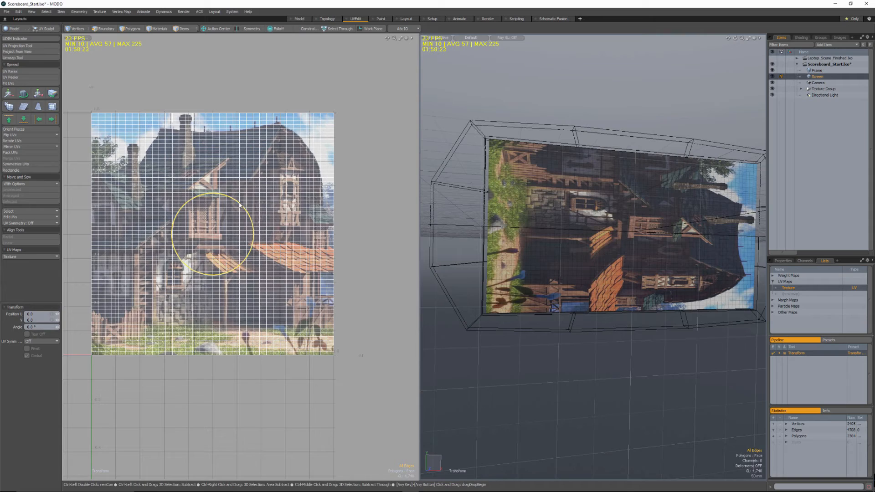
pyautogui.keyDown('ctrl'); pyautogui.moveTo(238, 205); pyautogui.dragTo(241, 260); pyautogui.keyUp('ctrl')
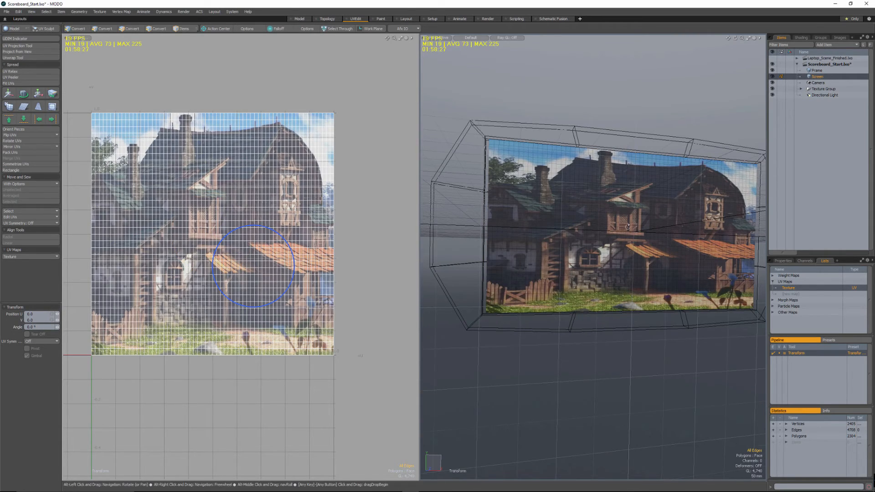
pyautogui.keyDown('alt'); pyautogui.moveTo(651, 270); pyautogui.dragTo(484, 242); pyautogui.keyUp('alt')
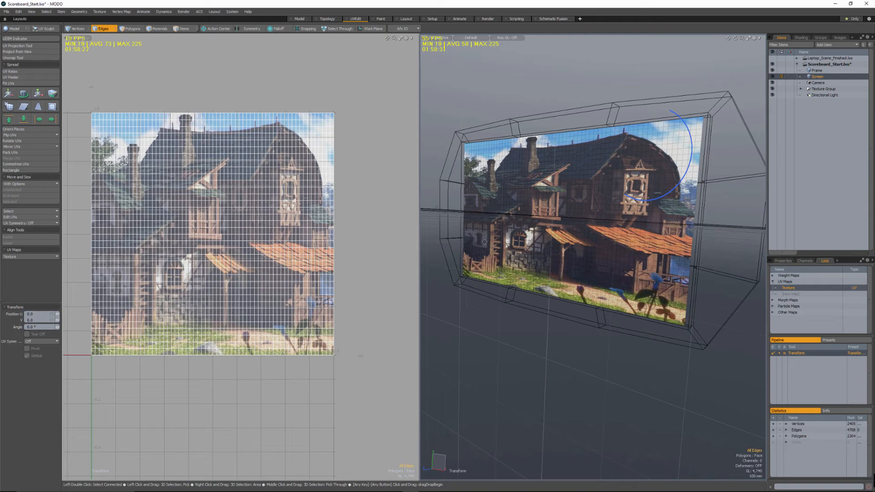
pyautogui.keyDown('alt'); pyautogui.moveTo(653, 250); pyautogui.dragTo(501, 194); pyautogui.keyUp('alt')
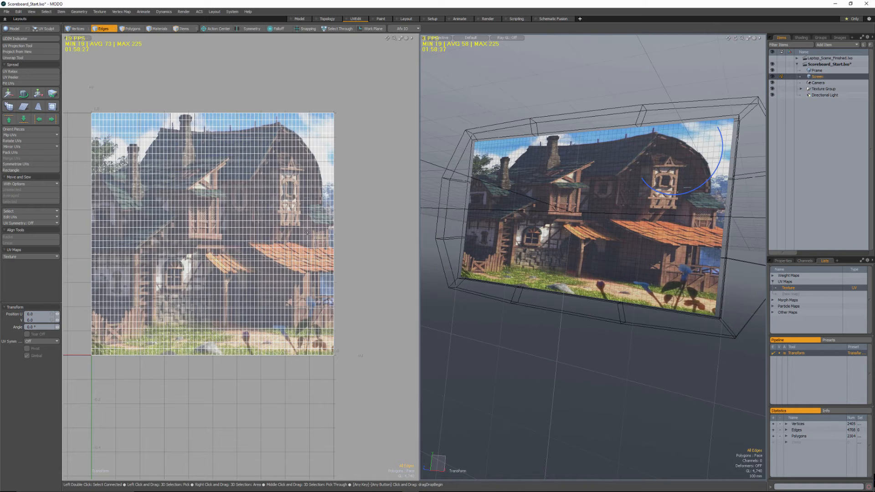
# Scale the Screen mesh's UVs in V only to 54.5% to correct the image's proportions on the wide screen
pyautogui.moveTo(250, 212)
pyautogui.keyDown('alt'); pyautogui.mouseDown()
pyautogui.moveTo(272, 229)
pyautogui.moveTo(250, 217)
pyautogui.mouseUp(); pyautogui.keyUp('alt')
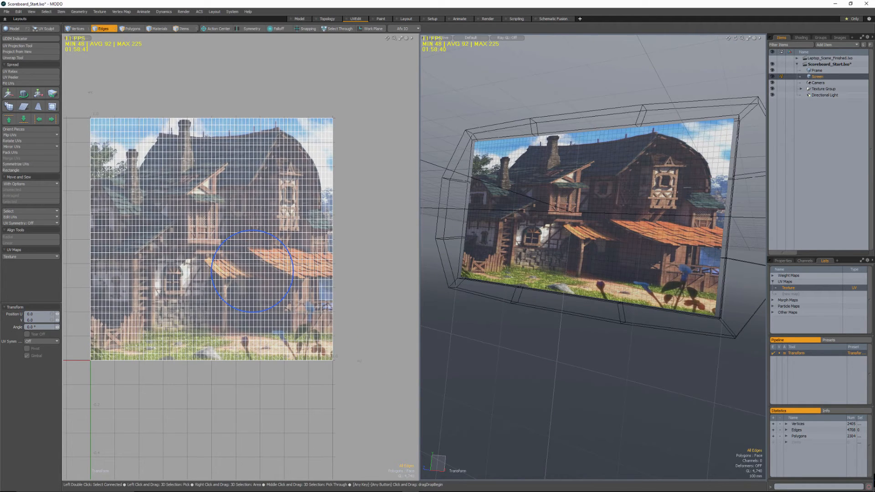
pyautogui.press('q')
pyautogui.press('w')
pyautogui.keyDown('alt'); pyautogui.moveTo(219, 203); pyautogui.dragTo(212, 192); pyautogui.keyUp('alt')
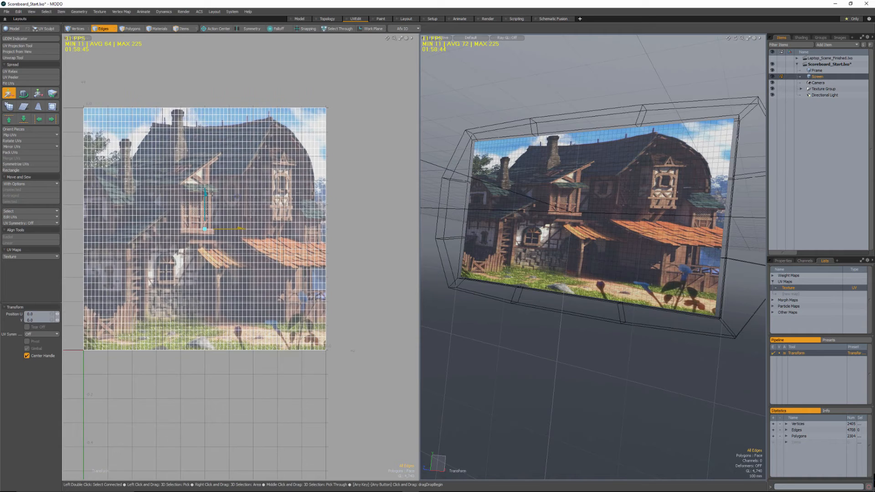
pyautogui.press('y')
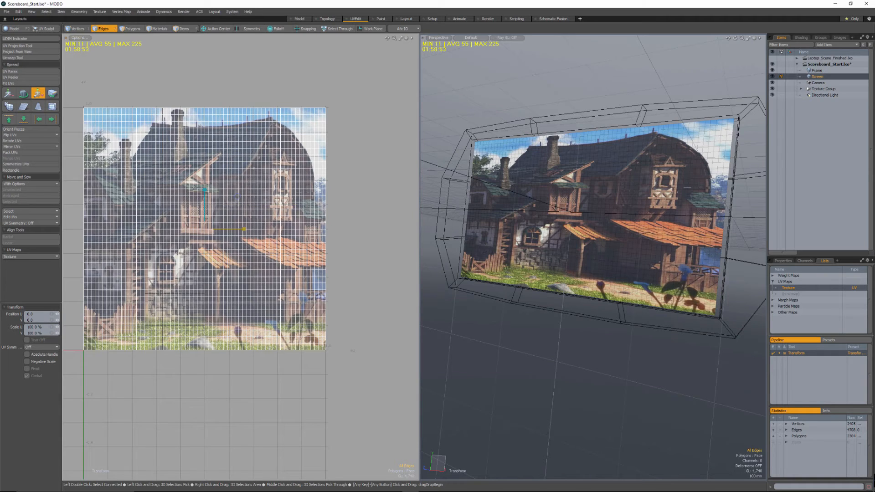
pyautogui.moveTo(205, 190); pyautogui.dragTo(218, 162)
pyautogui.scroll(5, 189, 197)
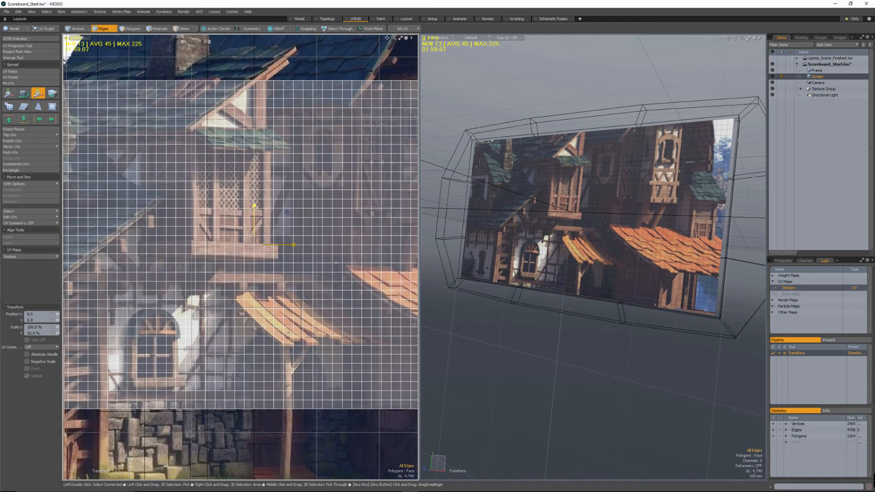
pyautogui.moveTo(254, 206); pyautogui.dragTo(255, 203)
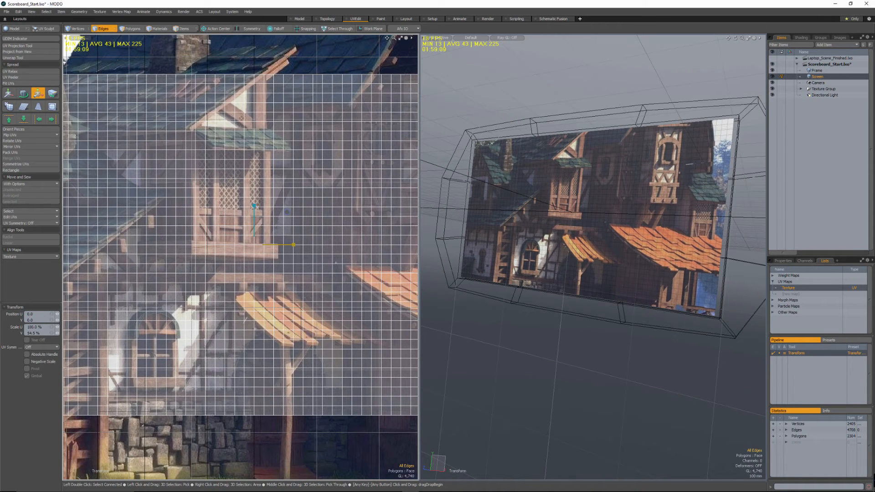
pyautogui.keyDown('alt'); pyautogui.moveTo(613, 200); pyautogui.dragTo(592, 170); pyautogui.keyUp('alt')
pyautogui.scroll(-2, 592, 169)
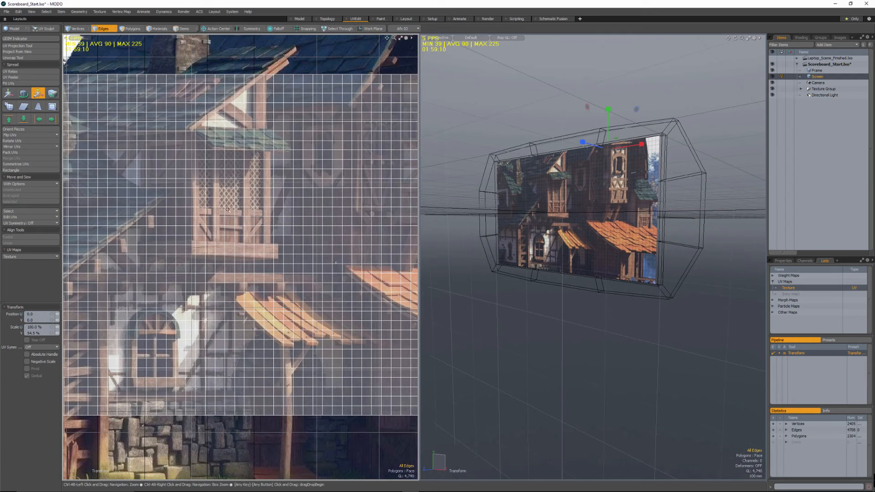
pyautogui.scroll(-4, 217, 166)
pyautogui.keyDown('alt'); pyautogui.keyDown('shift'); pyautogui.moveTo(216, 166); pyautogui.dragTo(264, 192); pyautogui.keyUp('shift'); pyautogui.keyUp('alt')
pyautogui.press('q')
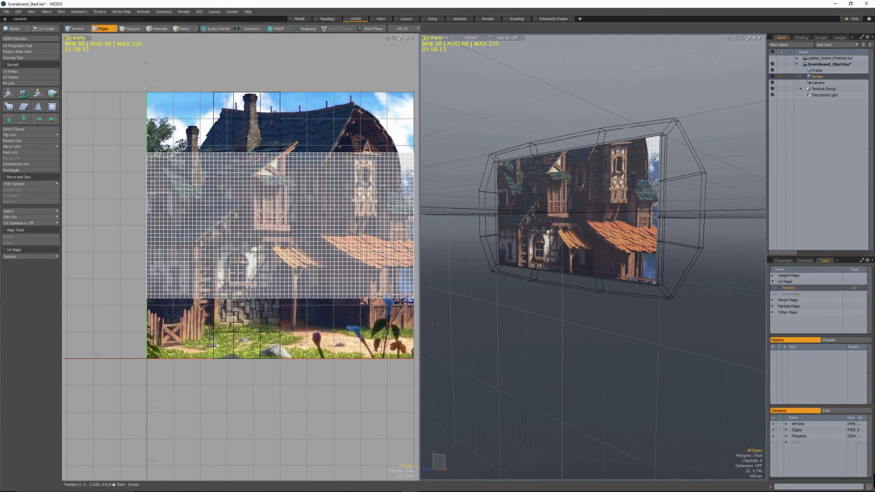
# Scale the Screen mesh's UVs uniformly to 97% so they sit just inside the image's side borders
pyautogui.press('r')
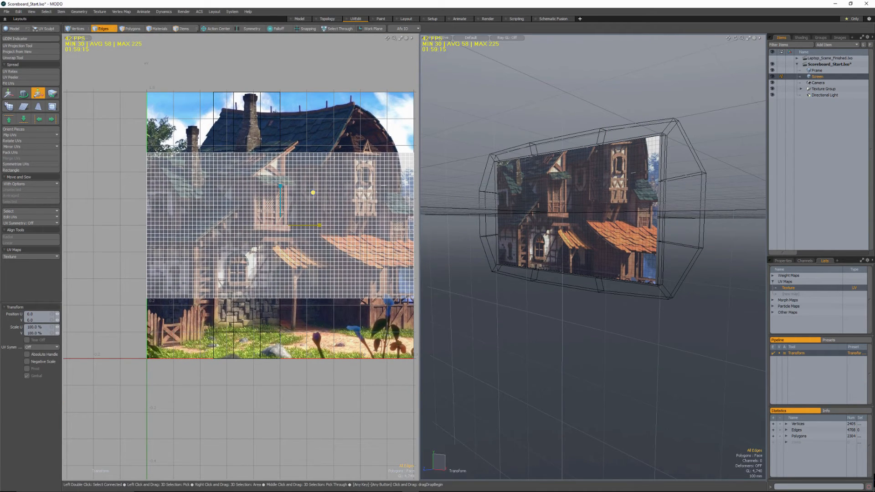
pyautogui.moveTo(313, 193); pyautogui.dragTo(310, 193)
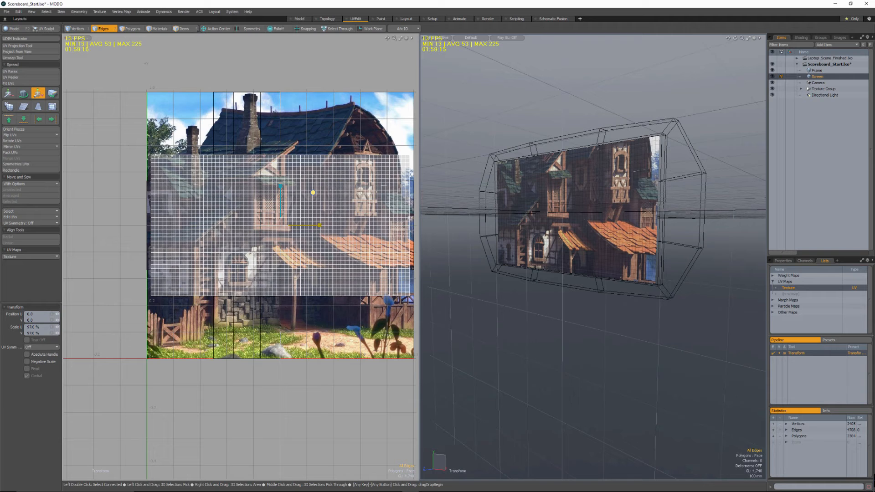
pyautogui.keyDown('alt'); pyautogui.moveTo(498, 255); pyautogui.dragTo(622, 216); pyautogui.keyUp('alt')
pyautogui.press('space')
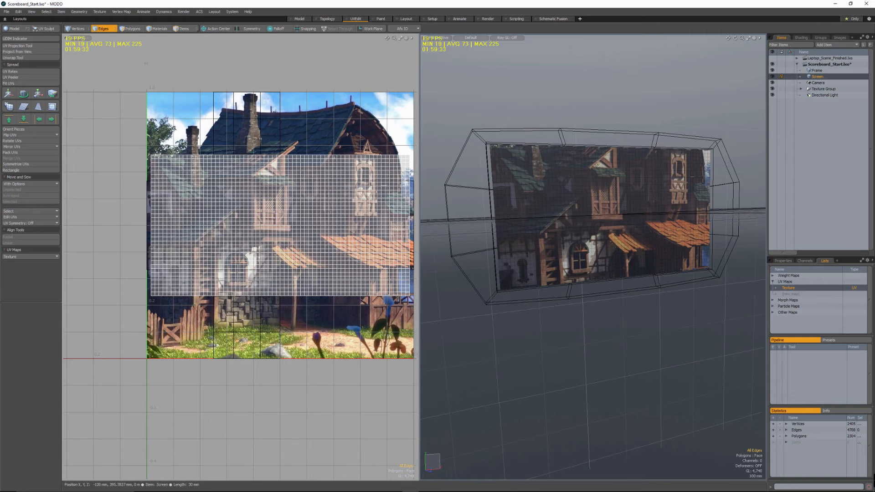
pyautogui.keyDown('alt'); pyautogui.moveTo(639, 195); pyautogui.dragTo(630, 168); pyautogui.keyUp('alt')
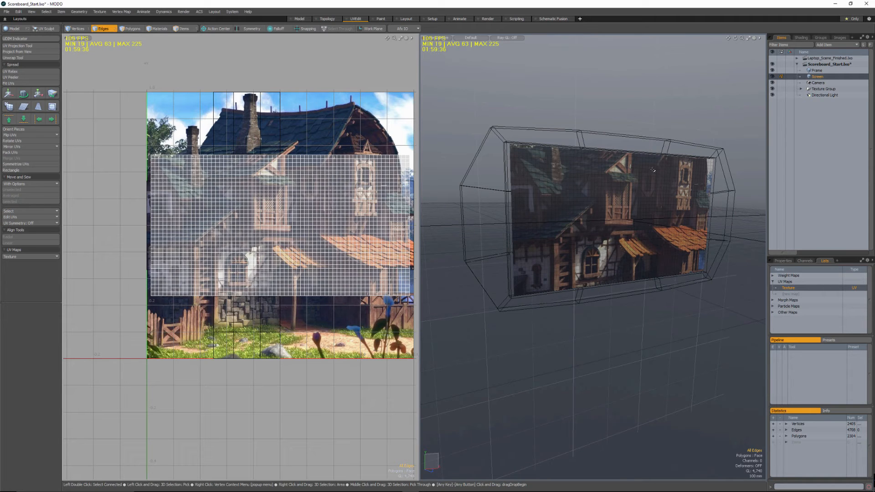
# Duplicate the Screen mesh, hide the copy and make the original Screen mesh the active item again
pyautogui.keyDown('alt'); pyautogui.moveTo(544, 152); pyautogui.dragTo(532, 160); pyautogui.keyUp('alt')
pyautogui.keyDown('ctrl'); pyautogui.keyDown('alt'); pyautogui.moveTo(523, 160); pyautogui.dragTo(579, 155); pyautogui.keyUp('alt'); pyautogui.keyUp('ctrl')
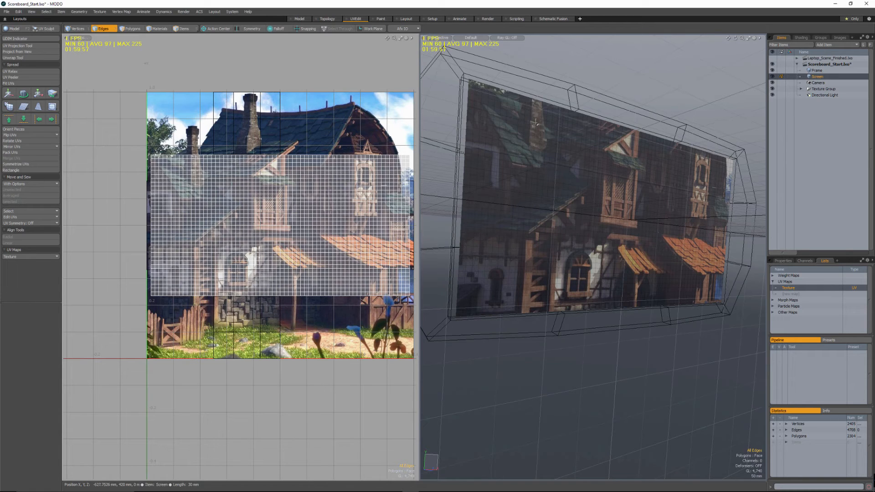
pyautogui.moveTo(535, 122)
pyautogui.keyDown('alt'); pyautogui.mouseDown()
pyautogui.moveTo(520, 133)
pyautogui.moveTo(529, 138)
pyautogui.mouseUp(); pyautogui.keyUp('alt')
pyautogui.keyDown('alt'); pyautogui.moveTo(328, 182); pyautogui.dragTo(294, 184); pyautogui.keyUp('alt')
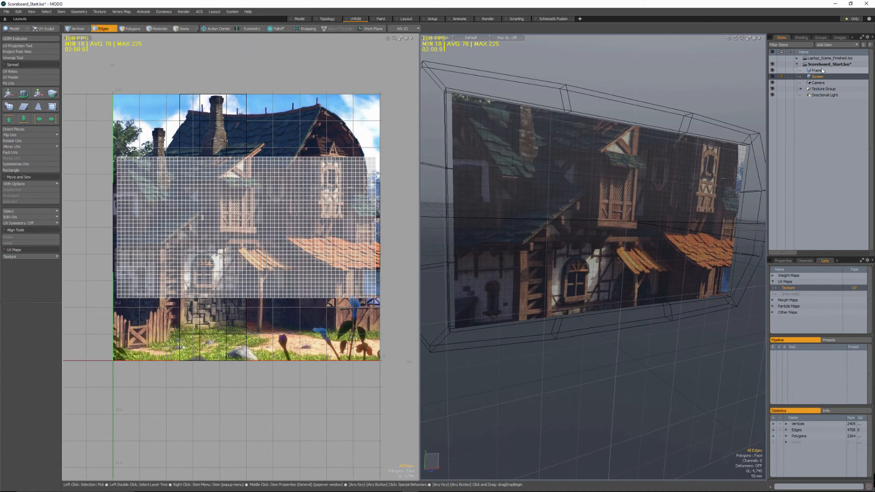
pyautogui.rightClick(818, 77)
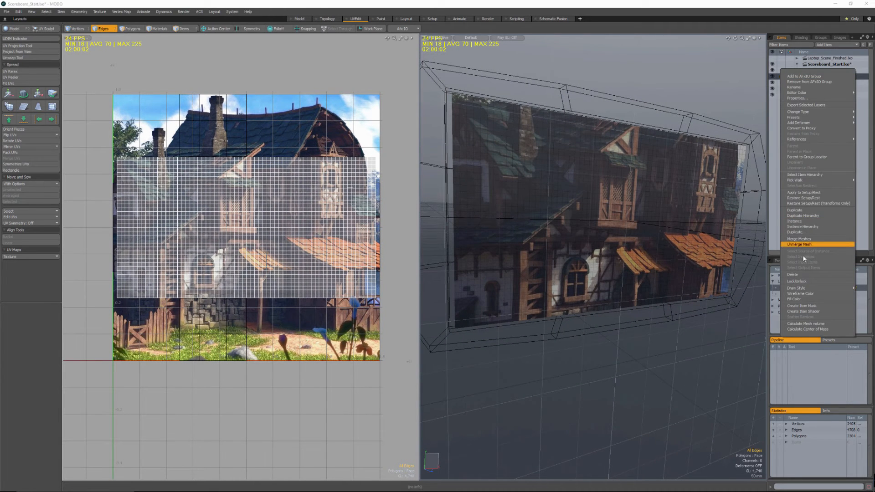
pyautogui.click(794, 210)
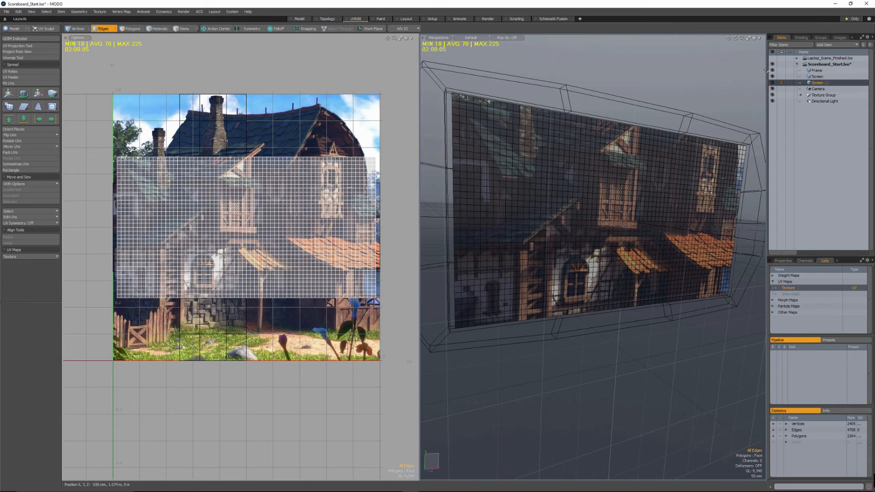
pyautogui.click(772, 83)
pyautogui.click(821, 76)
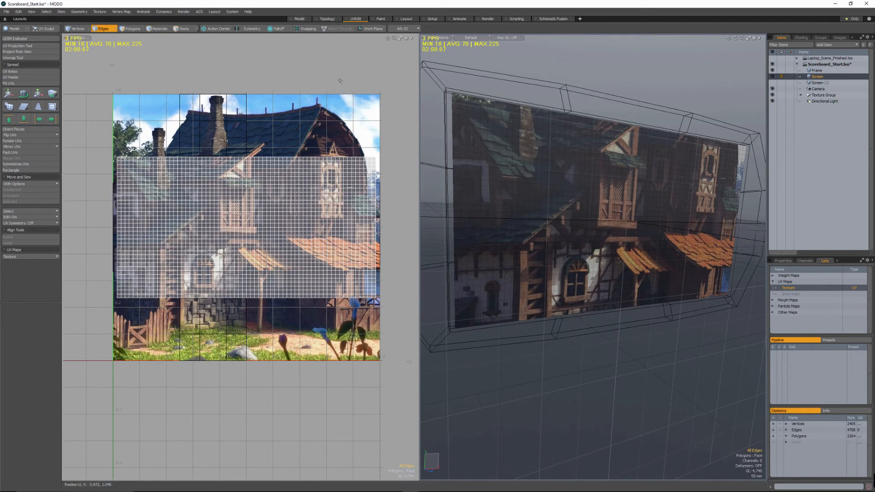
# Select all polygons of the Screen mesh and bevel them individually, with Group Polygons off and shift and inset at 0 m
pyautogui.keyDown('alt'); pyautogui.moveTo(65, 279); pyautogui.dragTo(107, 253); pyautogui.keyUp('alt')
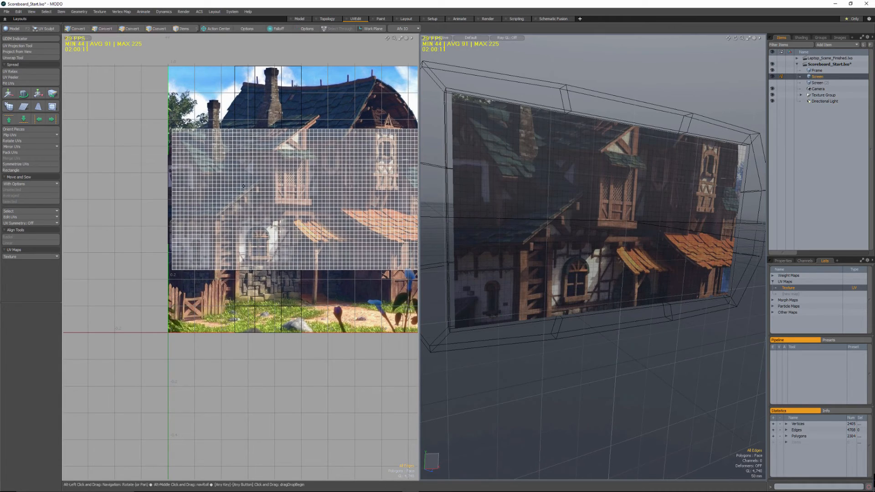
pyautogui.keyDown('alt'); pyautogui.keyDown('shift'); pyautogui.moveTo(207, 192); pyautogui.dragTo(162, 205); pyautogui.keyUp('shift'); pyautogui.keyUp('alt')
pyautogui.scroll(2, 237, 219)
pyautogui.keyDown('alt'); pyautogui.keyDown('shift'); pyautogui.moveTo(237, 219); pyautogui.dragTo(223, 222); pyautogui.keyUp('shift'); pyautogui.keyUp('alt')
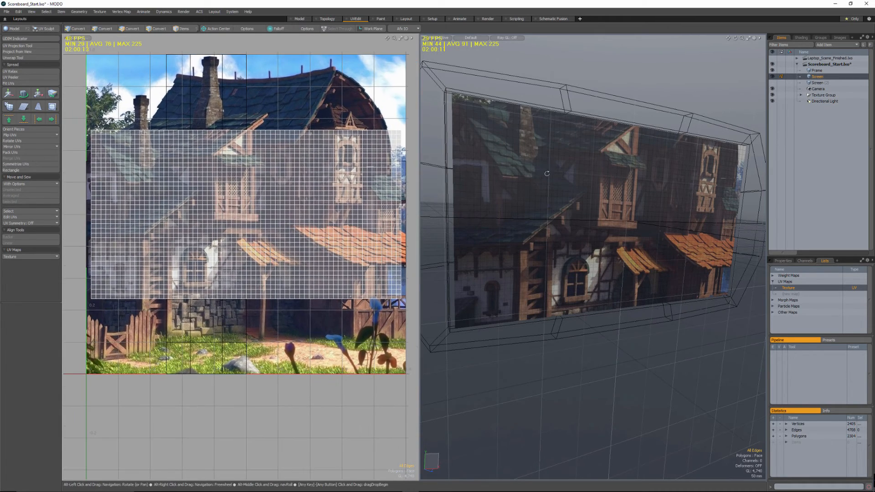
pyautogui.keyDown('alt'); pyautogui.moveTo(456, 196); pyautogui.dragTo(486, 142); pyautogui.keyUp('alt')
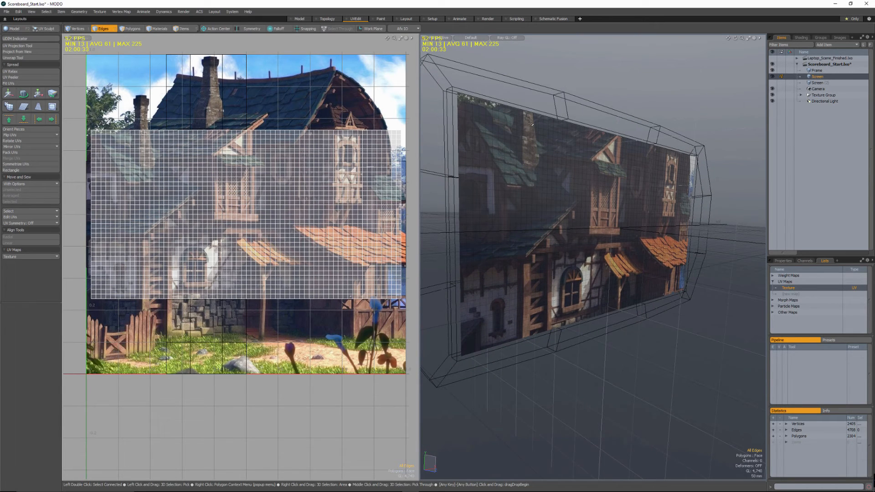
pyautogui.keyDown('alt'); pyautogui.moveTo(662, 257); pyautogui.dragTo(498, 145); pyautogui.keyUp('alt')
pyautogui.press('3')
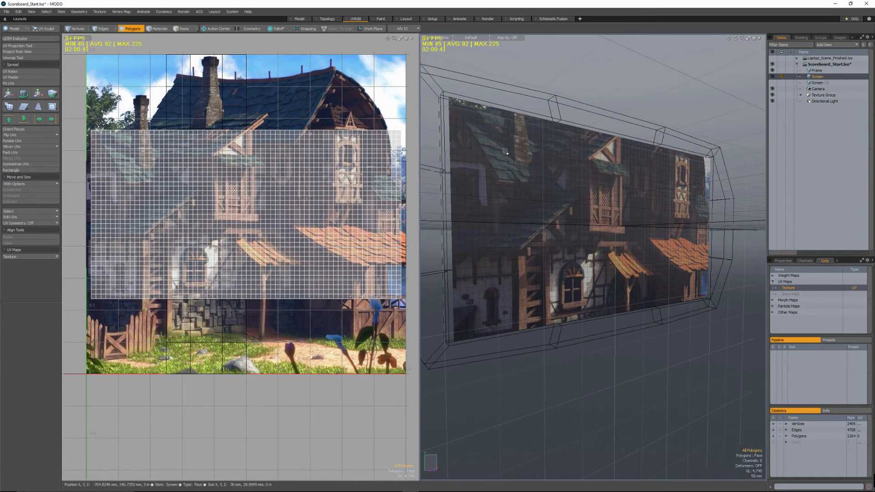
pyautogui.doubleClick(504, 146)
pyautogui.keyDown('alt'); pyautogui.moveTo(578, 189); pyautogui.dragTo(570, 198); pyautogui.keyUp('alt')
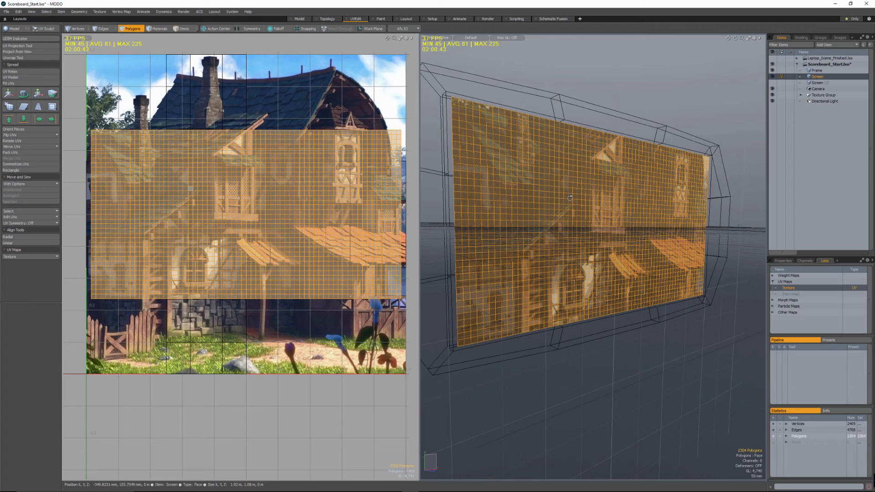
pyautogui.press('b')
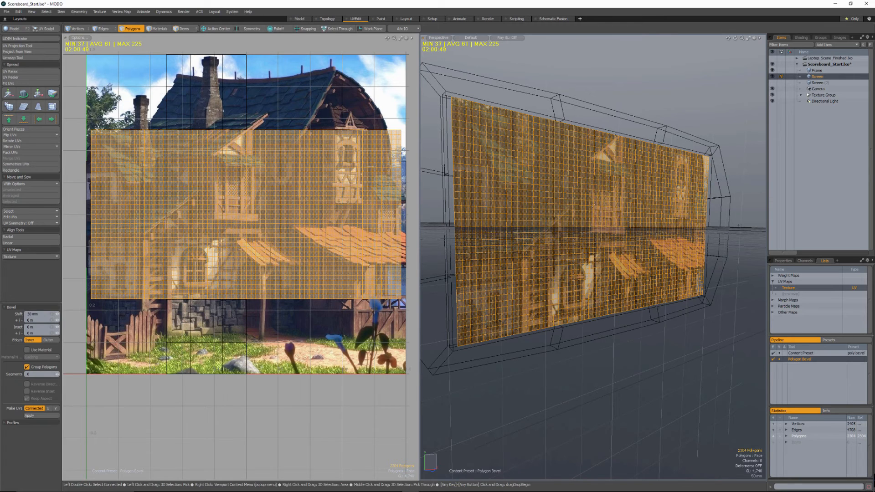
pyautogui.click(27, 366)
pyautogui.click(569, 196)
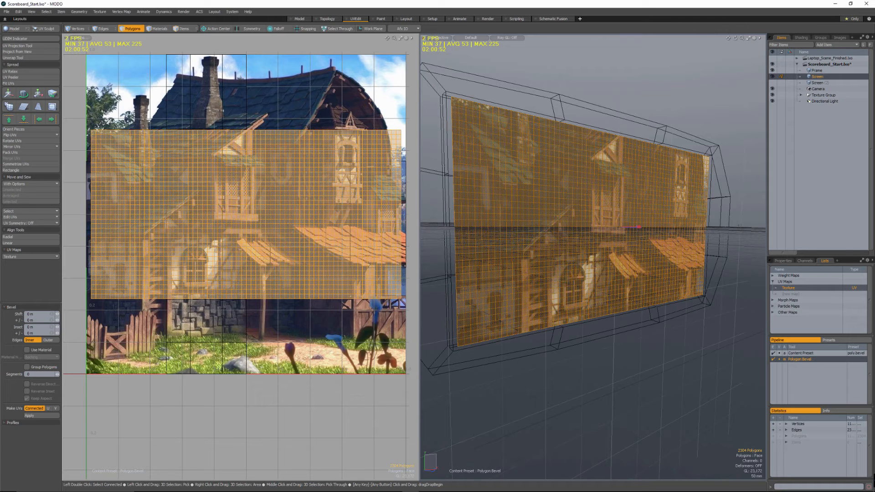
pyautogui.keyDown('alt'); pyautogui.moveTo(555, 188); pyautogui.dragTo(660, 191); pyautogui.keyUp('alt')
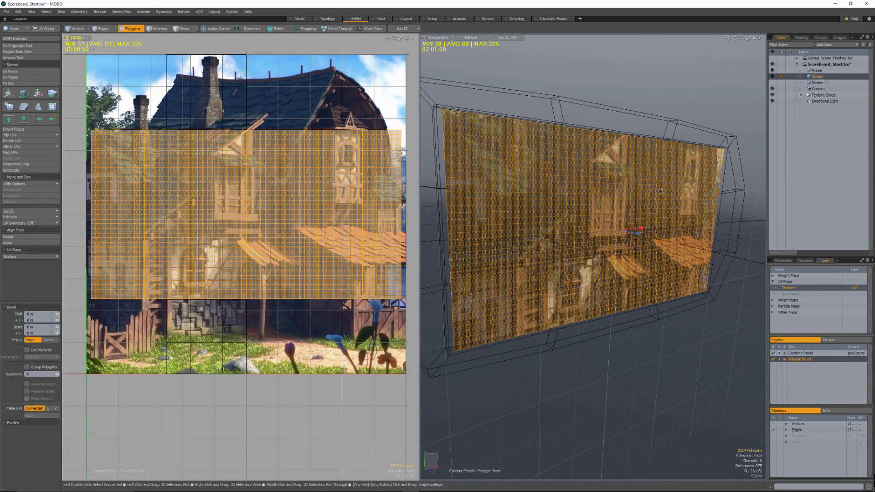
pyautogui.press('space')
# Invert the polygon selection and delete the zero-width bevel polygons between the screen's square faces
pyautogui.keyDown('alt'); pyautogui.moveTo(660, 191); pyautogui.dragTo(650, 193); pyautogui.keyUp('alt')
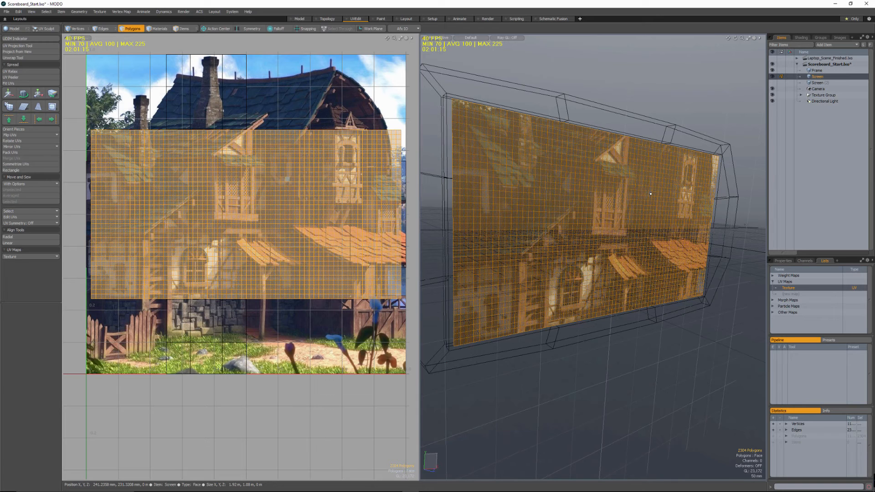
pyautogui.hotkey('shift', 'd')
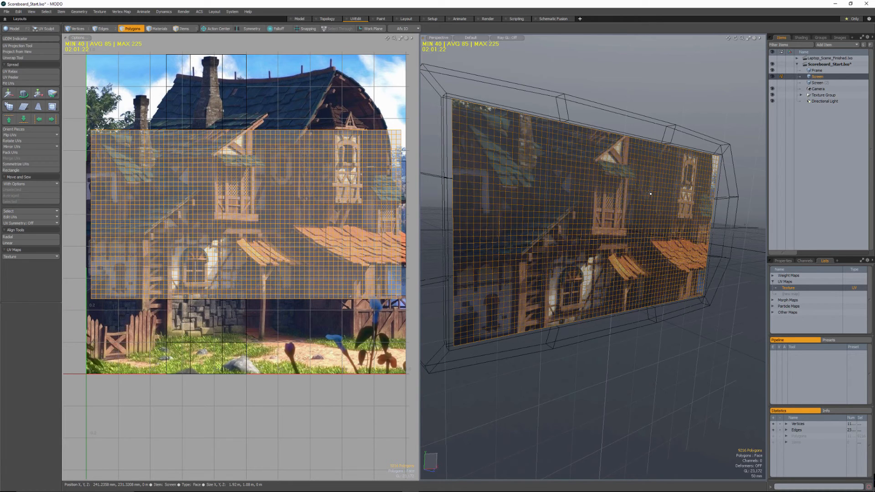
pyautogui.press('alt')
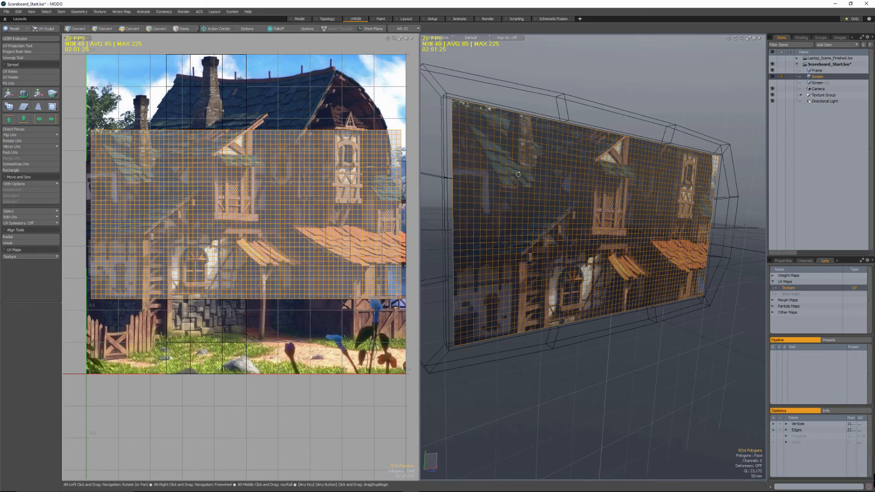
pyautogui.keyDown('alt'); pyautogui.moveTo(550, 195); pyautogui.dragTo(535, 177); pyautogui.keyUp('alt')
pyautogui.press('Delete')
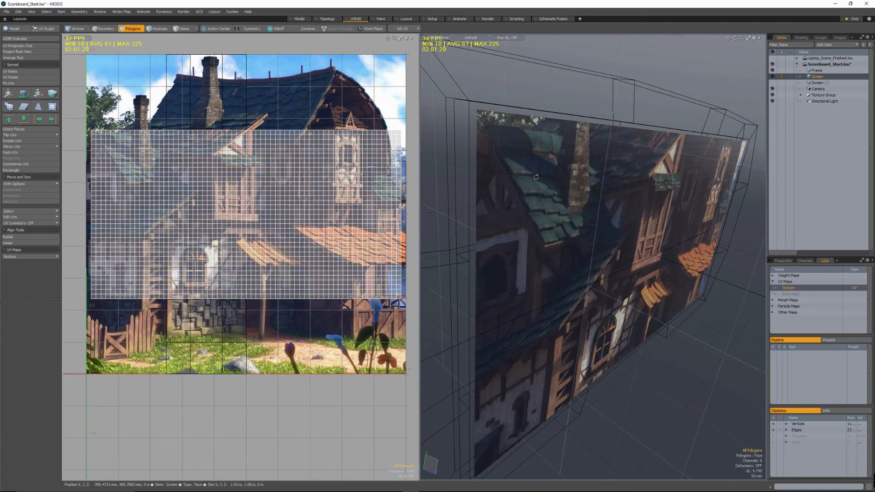
# Check individual squares of the Screen mesh up close, including the corner polygon, to confirm that each is a separate polygon
pyautogui.keyDown('alt'); pyautogui.moveTo(635, 212); pyautogui.dragTo(571, 193); pyautogui.keyUp('alt')
pyautogui.click(570, 192)
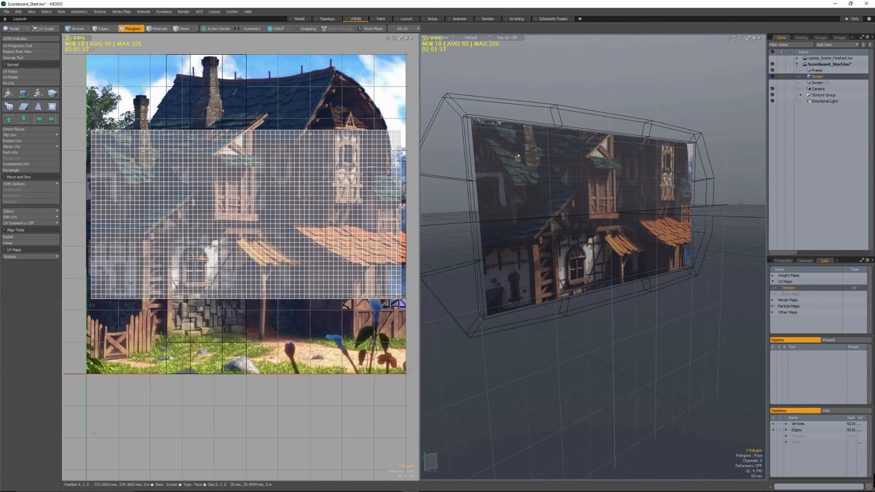
pyautogui.press('alt')
pyautogui.keyDown('alt'); pyautogui.moveTo(631, 205); pyautogui.dragTo(593, 207); pyautogui.keyUp('alt')
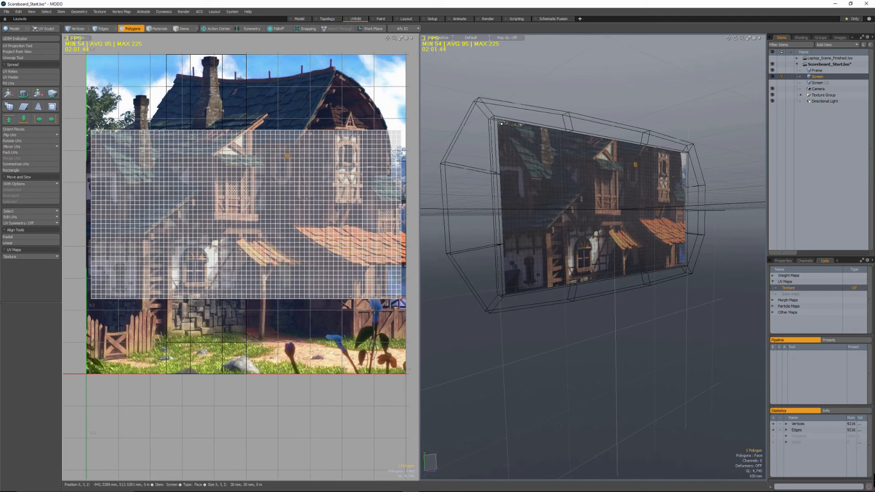
pyautogui.click(501, 122)
pyautogui.hotkey('shift', 'a')
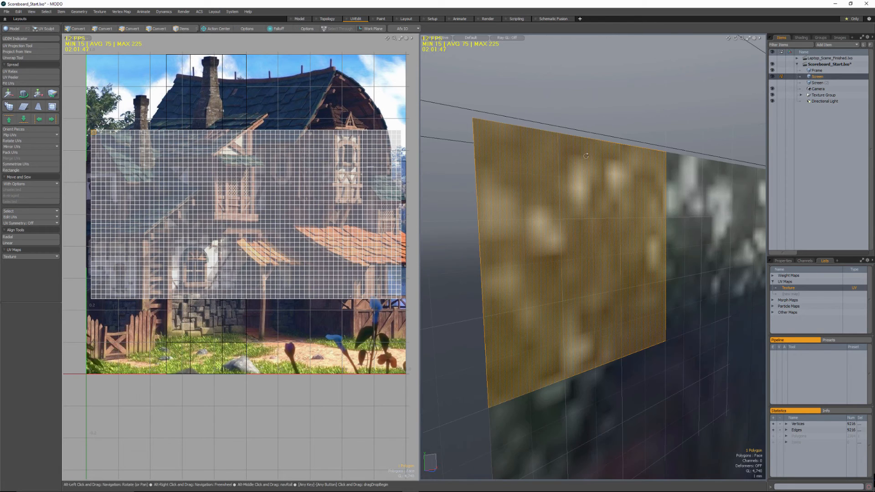
pyautogui.click(563, 85)
pyautogui.scroll(-5, 563, 86)
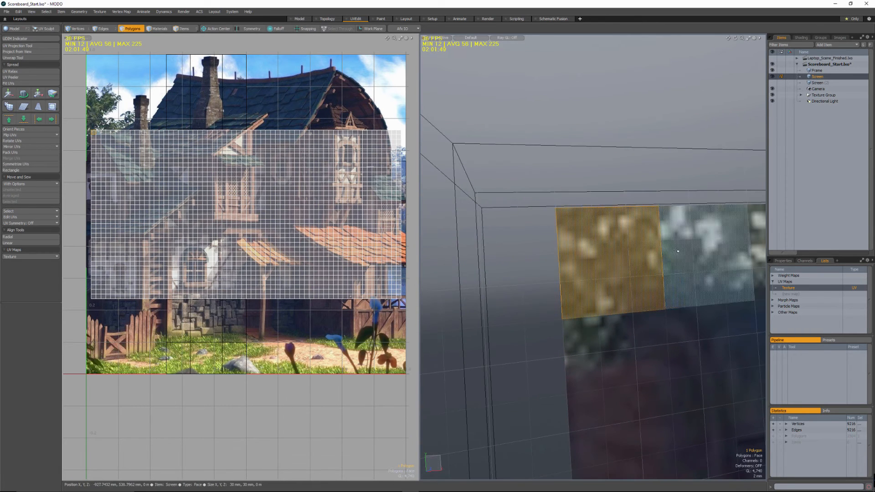
pyautogui.click(641, 228)
pyautogui.keyDown('alt'); pyautogui.moveTo(642, 228); pyautogui.dragTo(612, 220); pyautogui.keyUp('alt')
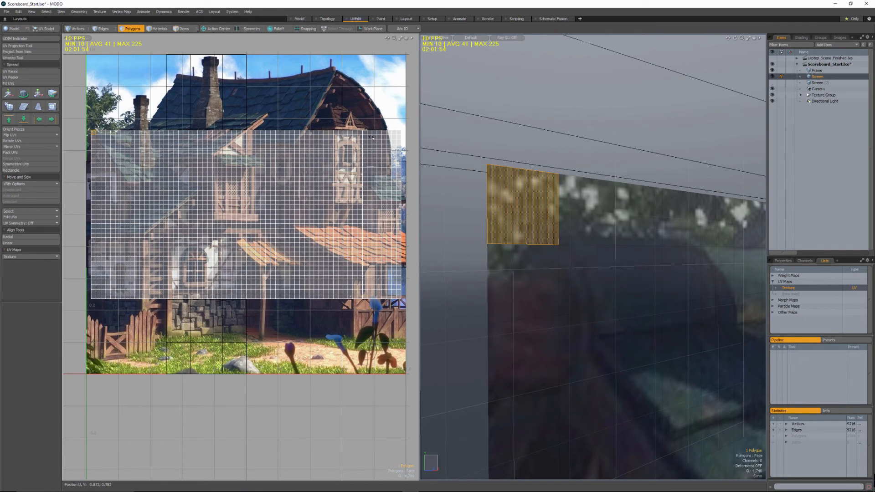
# Select all of the Screen mesh's polygons in the UV map and set the action center to Local
pyautogui.scroll(-3, 335, 147)
pyautogui.keyDown('alt'); pyautogui.moveTo(334, 147); pyautogui.dragTo(326, 151); pyautogui.keyUp('alt')
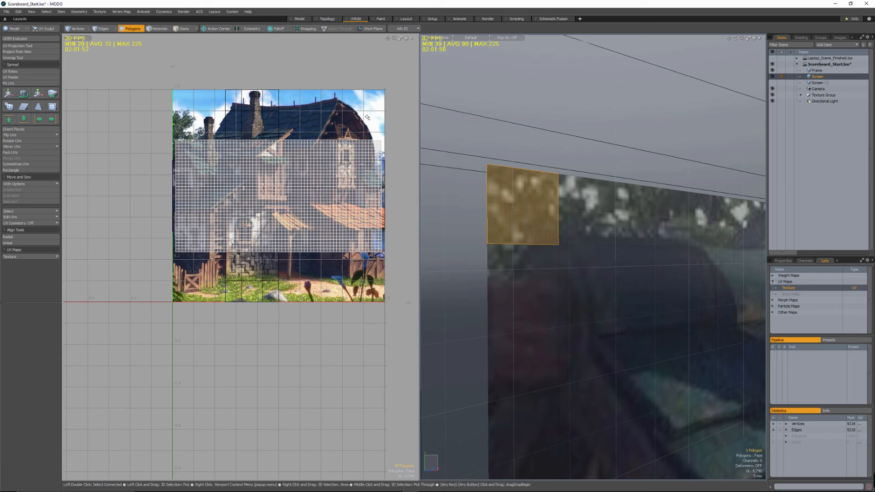
pyautogui.click(369, 115)
pyautogui.moveTo(336, 102)
pyautogui.mouseDown(button='right')
pyautogui.moveTo(114, 224)
pyautogui.moveTo(353, 323)
pyautogui.moveTo(408, 187)
pyautogui.moveTo(401, 105)
pyautogui.mouseUp(button='right')
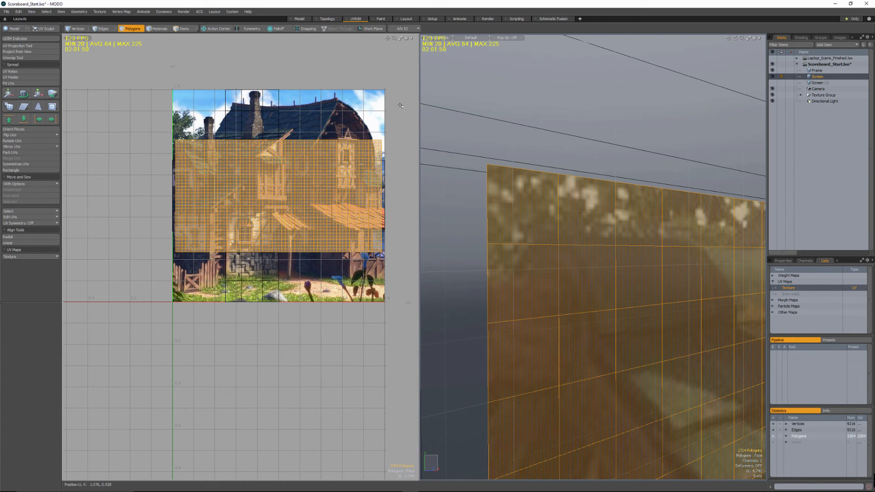
pyautogui.scroll(2, 165, 163)
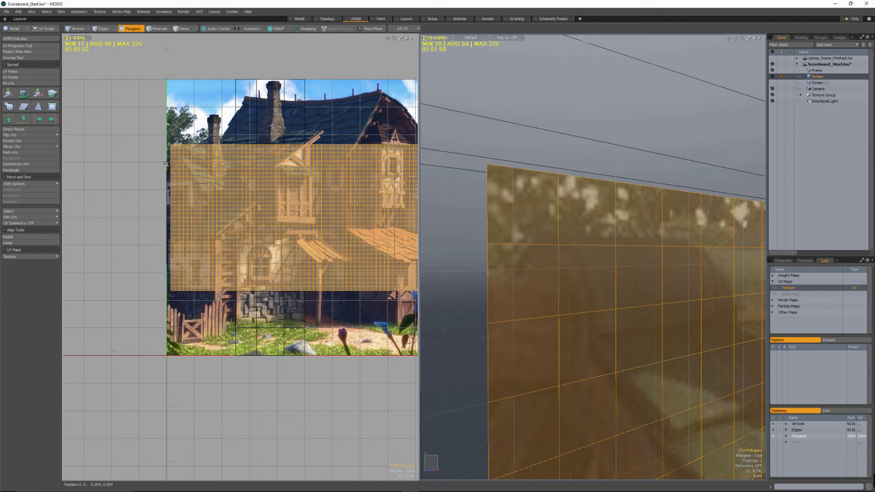
pyautogui.keyDown('alt'); pyautogui.moveTo(306, 179); pyautogui.dragTo(242, 174); pyautogui.keyUp('alt')
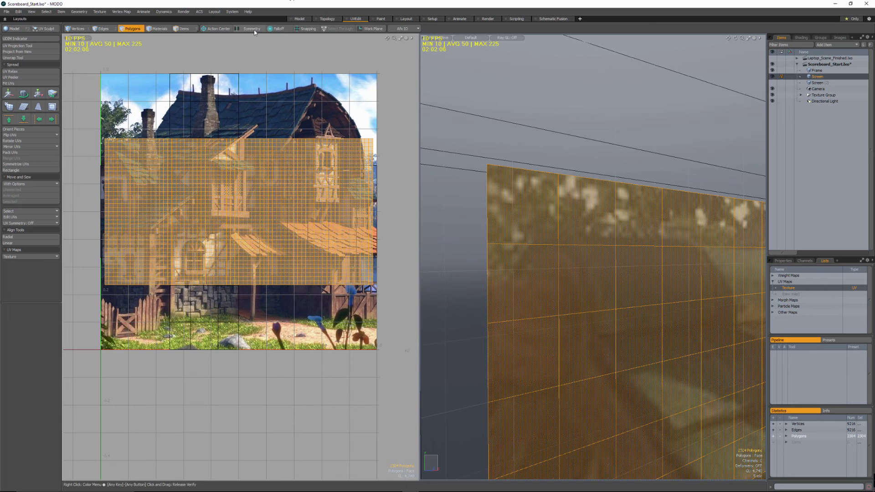
pyautogui.click(219, 29)
pyautogui.click(218, 79)
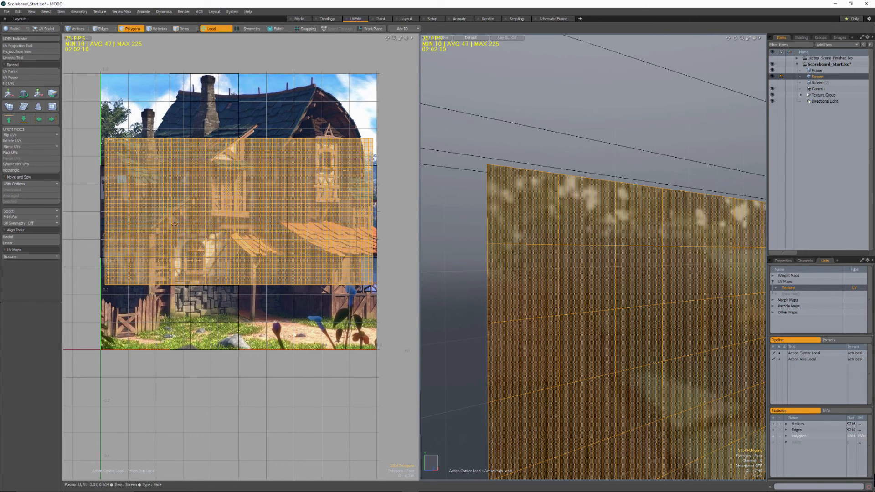
# Scale each polygon's UVs uniformly to 1.5% around its own center so every square samples a single color
pyautogui.press('y')
pyautogui.keyDown('alt'); pyautogui.keyDown('shift'); pyautogui.moveTo(174, 224); pyautogui.dragTo(145, 205); pyautogui.keyUp('shift'); pyautogui.keyUp('alt')
pyautogui.scroll(3, 144, 201)
pyautogui.keyDown('alt'); pyautogui.keyDown('shift'); pyautogui.moveTo(150, 245); pyautogui.dragTo(185, 262); pyautogui.keyUp('shift'); pyautogui.keyUp('alt')
pyautogui.scroll(5, 232, 197)
pyautogui.scroll(6, 205, 237)
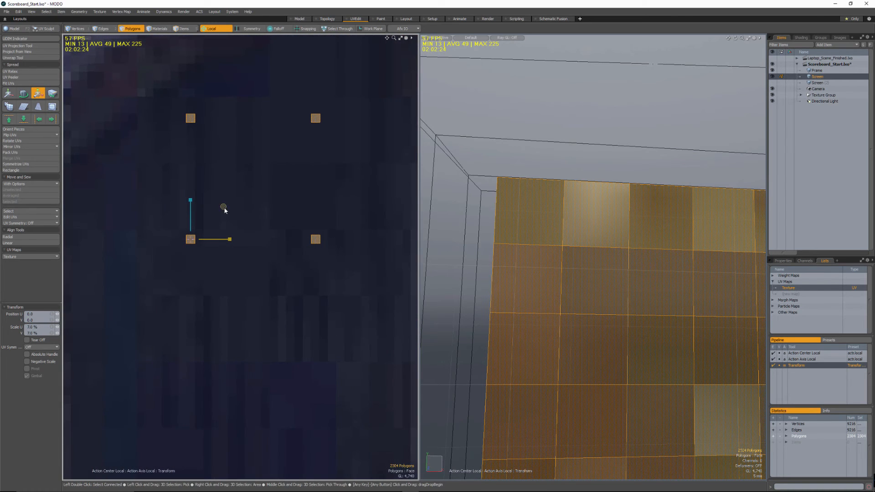
pyautogui.moveTo(223, 206); pyautogui.dragTo(221, 206)
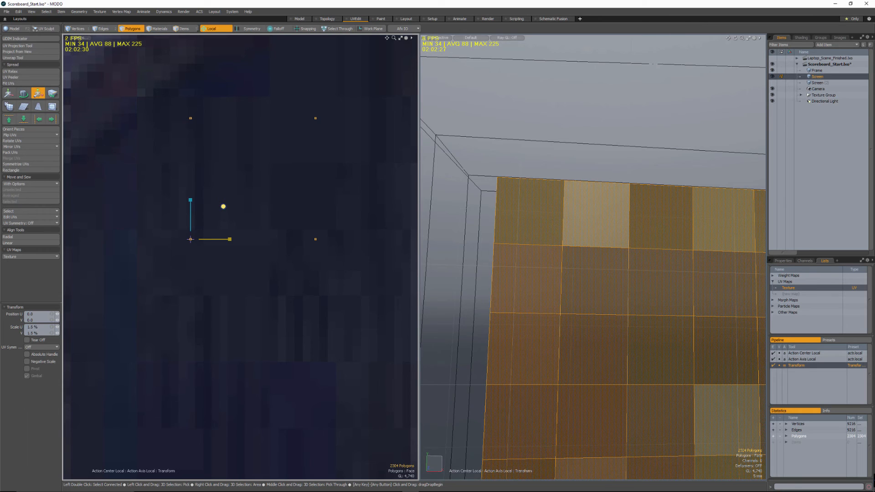
# End the UV transform, deselect all polygons and examine the pixelated picture on the whole scoreboard
pyautogui.keyDown('ctrl'); pyautogui.keyDown('alt'); pyautogui.moveTo(230, 213); pyautogui.dragTo(182, 282); pyautogui.keyUp('alt'); pyautogui.keyUp('ctrl')
pyautogui.keyDown('ctrl'); pyautogui.keyDown('alt'); pyautogui.moveTo(255, 269); pyautogui.dragTo(147, 280); pyautogui.keyUp('alt'); pyautogui.keyUp('ctrl')
pyautogui.keyDown('alt'); pyautogui.moveTo(147, 280); pyautogui.dragTo(150, 266); pyautogui.keyUp('alt')
pyautogui.keyDown('ctrl'); pyautogui.keyDown('alt'); pyautogui.moveTo(552, 257); pyautogui.dragTo(548, 212); pyautogui.keyUp('alt'); pyautogui.keyUp('ctrl')
pyautogui.press('q')
pyautogui.click(693, 196)
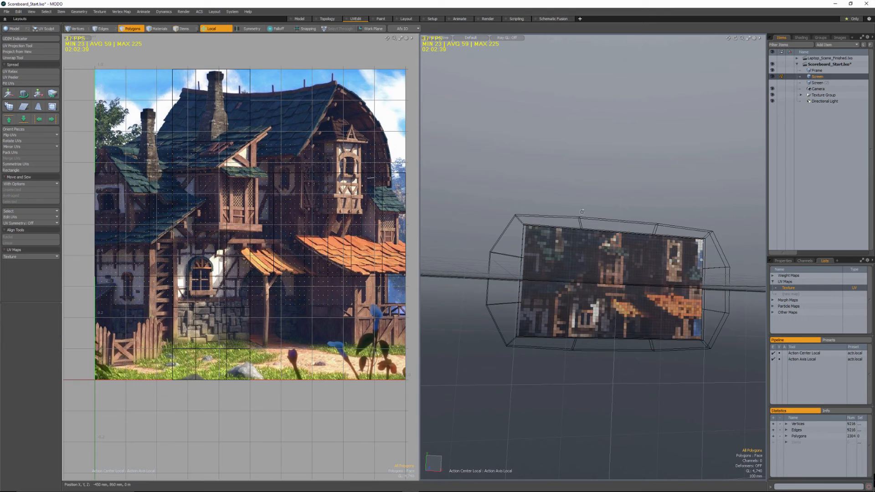
pyautogui.keyDown('alt'); pyautogui.moveTo(717, 228); pyautogui.dragTo(624, 221); pyautogui.keyUp('alt')
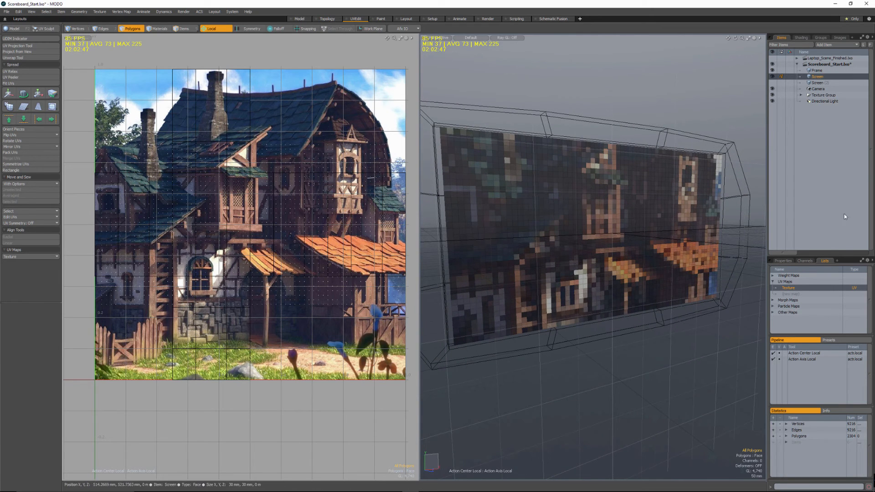
# Turn off antialiasing for the Pixels2 image map in the Screen material
pyautogui.click(800, 38)
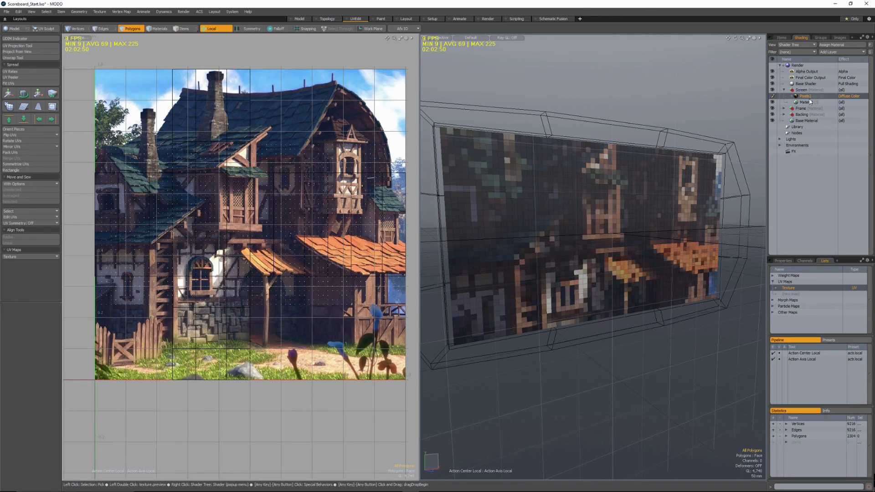
pyautogui.click(783, 262)
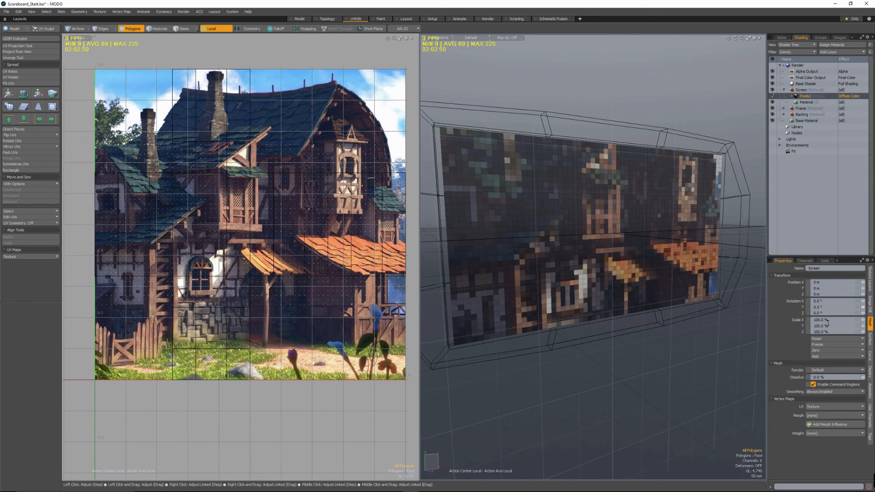
pyautogui.click(871, 308)
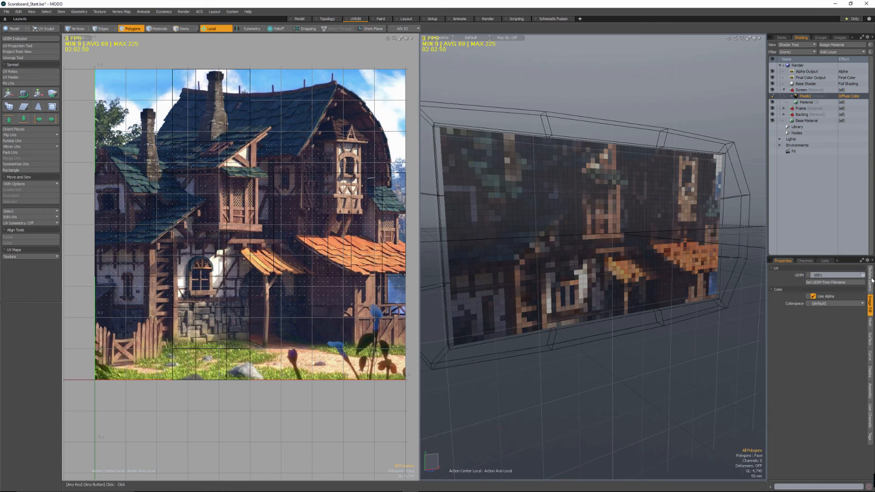
pyautogui.click(870, 287)
pyautogui.click(813, 334)
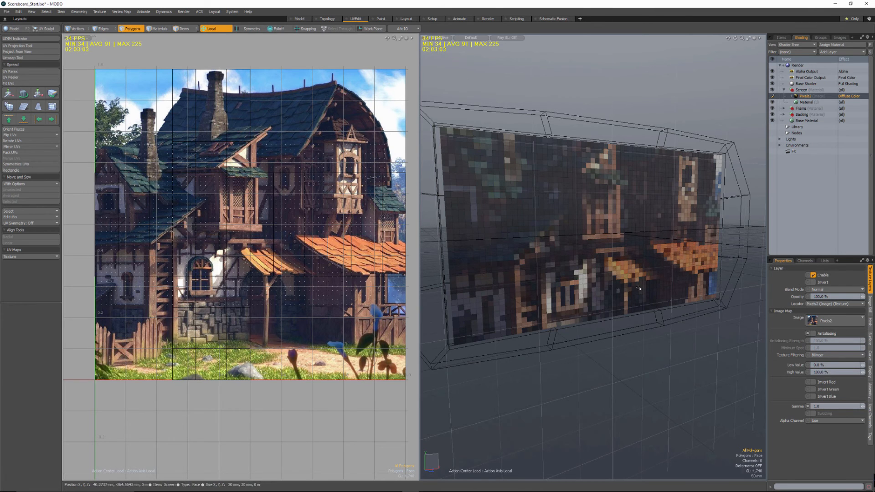
# Thicken the Screen mesh's separated squares in the Model layout so each one becomes a solid block inside the frame
pyautogui.keyDown('alt'); pyautogui.moveTo(584, 233); pyautogui.dragTo(584, 269); pyautogui.keyUp('alt')
pyautogui.keyDown('alt'); pyautogui.moveTo(670, 251); pyautogui.dragTo(547, 235); pyautogui.keyUp('alt')
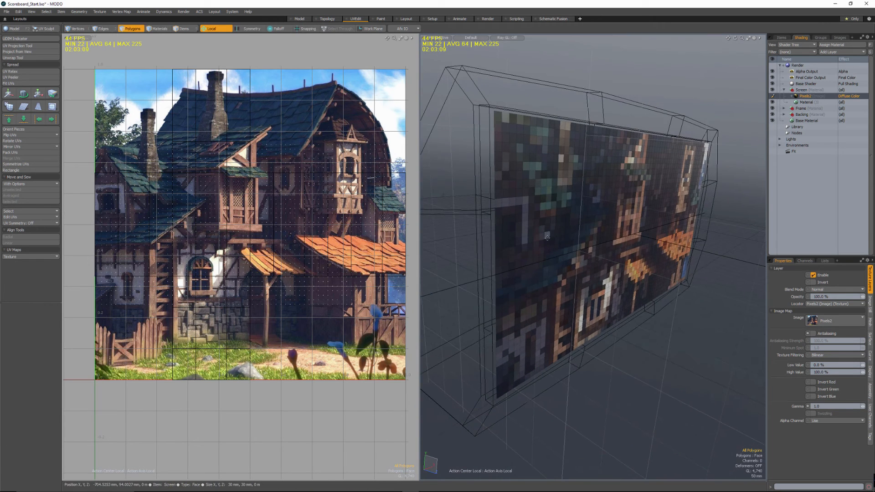
pyautogui.click(300, 19)
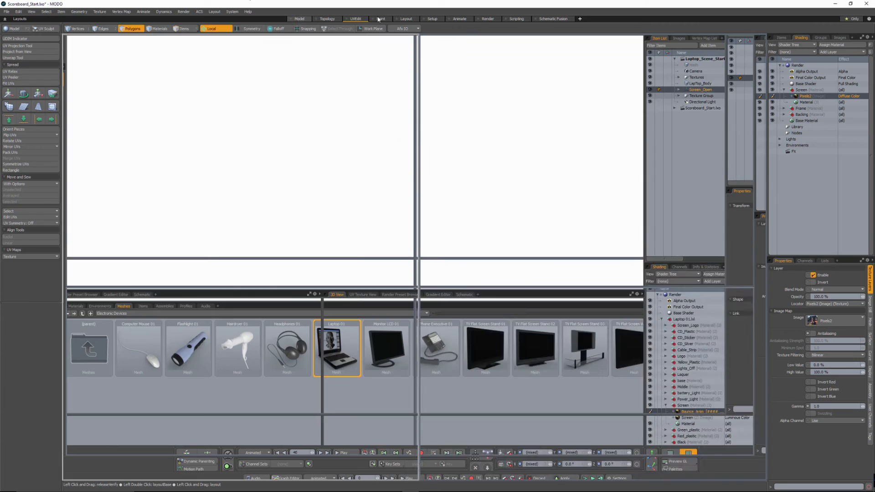
pyautogui.scroll(-4, 619, 141)
pyautogui.keyDown('alt'); pyautogui.moveTo(618, 141); pyautogui.dragTo(640, 147); pyautogui.keyUp('alt')
pyautogui.scroll(-5, 630, 145)
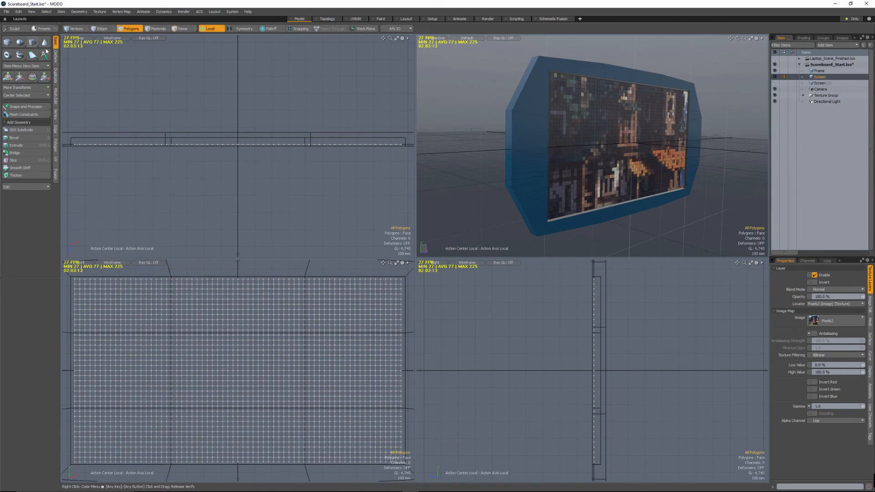
pyautogui.click(16, 175)
pyautogui.click(234, 148)
pyautogui.scroll(4, 233, 147)
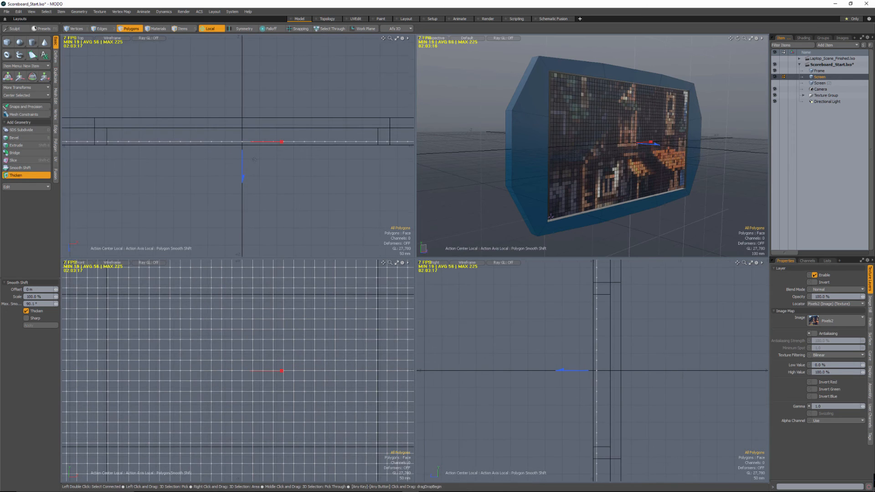
pyautogui.moveTo(242, 177); pyautogui.dragTo(243, 168)
pyautogui.moveTo(550, 217)
pyautogui.keyDown('alt'); pyautogui.mouseDown()
pyautogui.moveTo(523, 192)
pyautogui.moveTo(544, 215)
pyautogui.mouseUp(); pyautogui.keyUp('alt')
pyautogui.press('space')
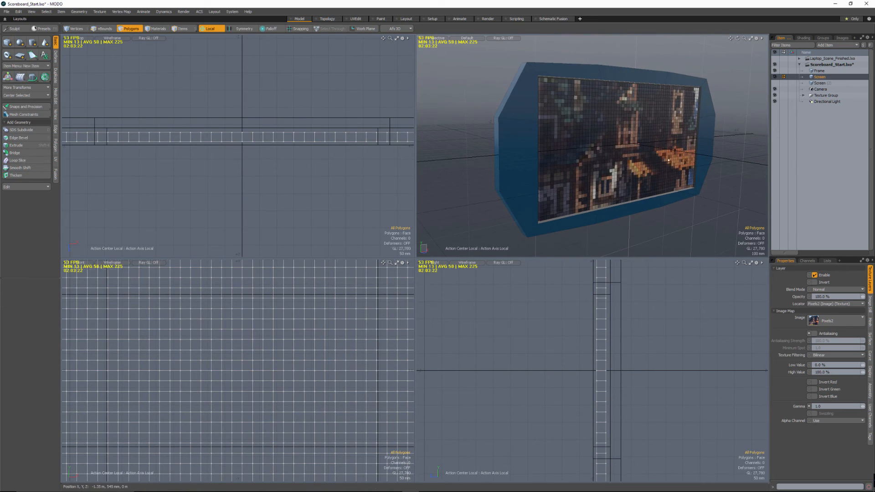
# Convert the blocks to Catmull-Clark subdivision and stretch them to about 115.5% along Z with the Automatic action center
pyautogui.hotkey('shift', 'Tab')
pyautogui.keyDown('alt'); pyautogui.moveTo(669, 160); pyautogui.dragTo(278, 148); pyautogui.keyUp('alt')
pyautogui.press('r')
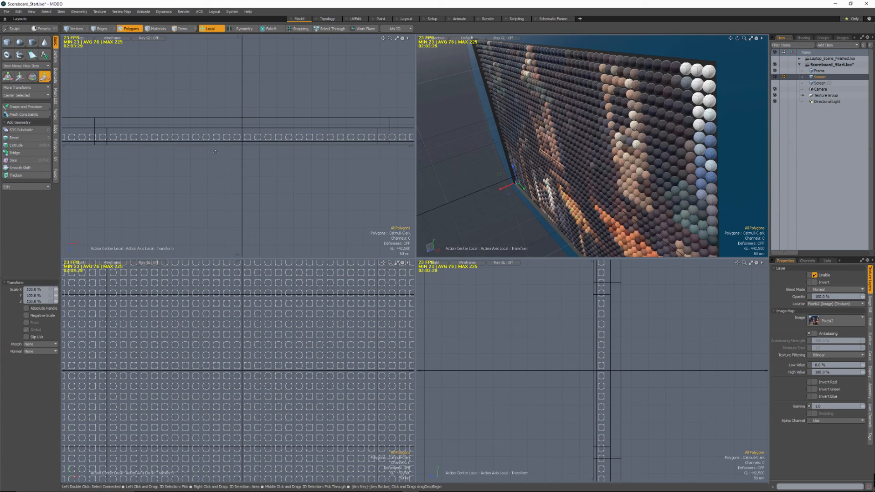
pyautogui.click(210, 29)
pyautogui.click(205, 35)
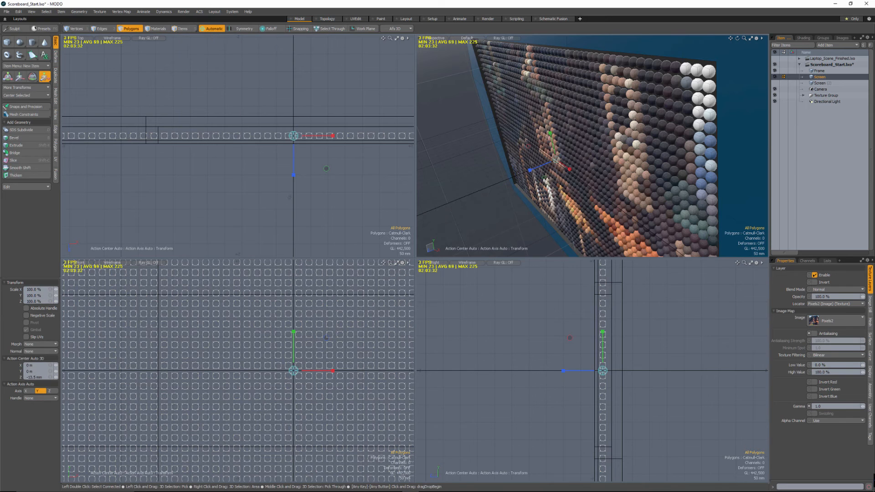
pyautogui.moveTo(294, 175); pyautogui.dragTo(293, 181)
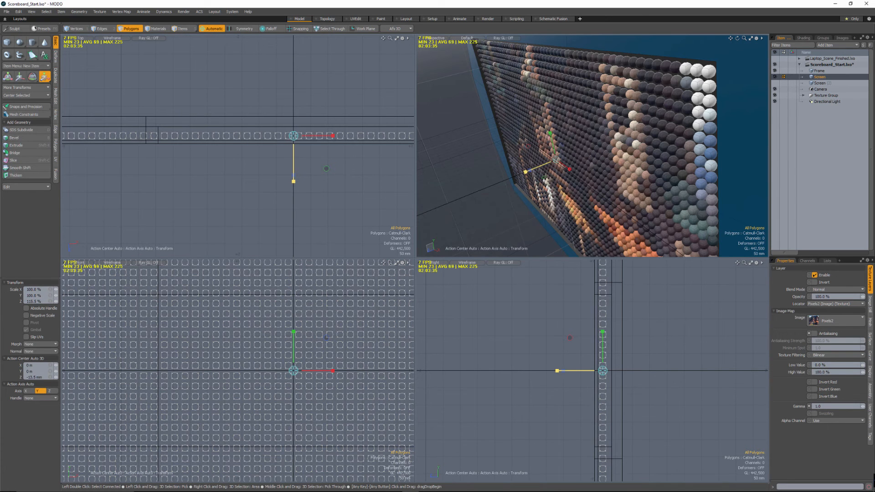
pyautogui.keyDown('alt'); pyautogui.moveTo(542, 123); pyautogui.dragTo(609, 29); pyautogui.keyUp('alt')
pyautogui.press('q')
# Hide the thickened Screen mesh and show and select the Screen (2) copy instead
pyautogui.keyDown('alt'); pyautogui.moveTo(592, 173); pyautogui.dragTo(573, 124); pyautogui.keyUp('alt')
pyautogui.scroll(-4, 597, 132)
pyautogui.scroll(5, 577, 141)
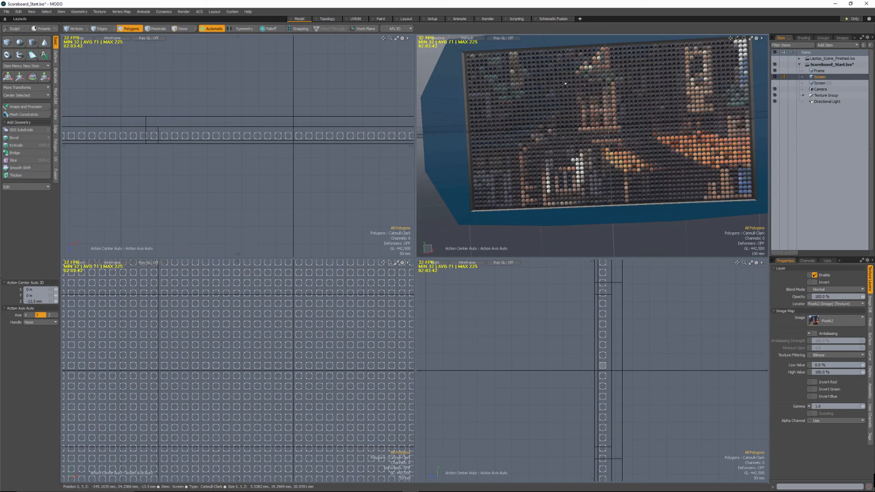
pyautogui.keyDown('ctrl'); pyautogui.keyDown('alt'); pyautogui.moveTo(565, 83); pyautogui.dragTo(606, 170); pyautogui.keyUp('alt'); pyautogui.keyUp('ctrl')
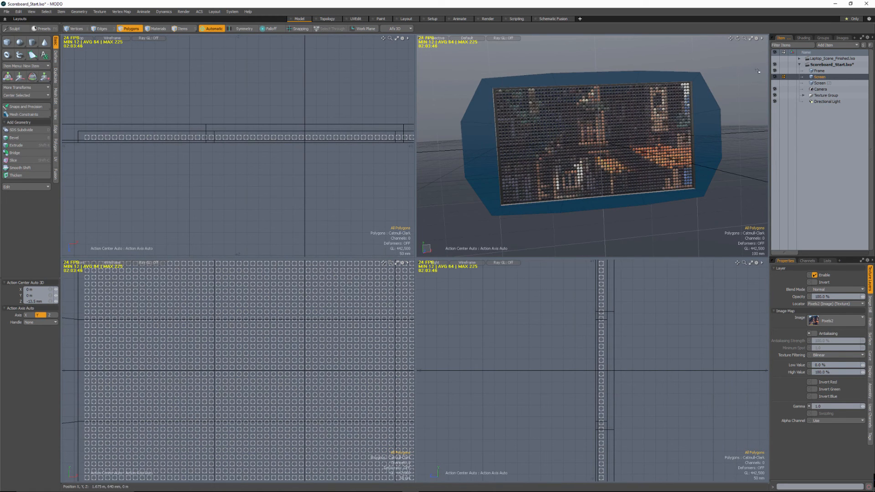
pyautogui.click(774, 76)
pyautogui.click(774, 83)
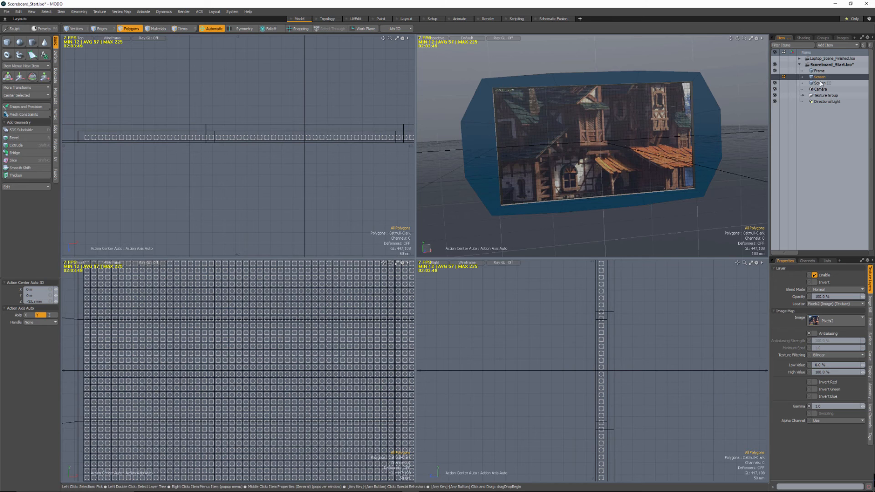
pyautogui.click(820, 83)
pyautogui.keyDown('alt'); pyautogui.moveTo(606, 130); pyautogui.dragTo(619, 124); pyautogui.keyUp('alt')
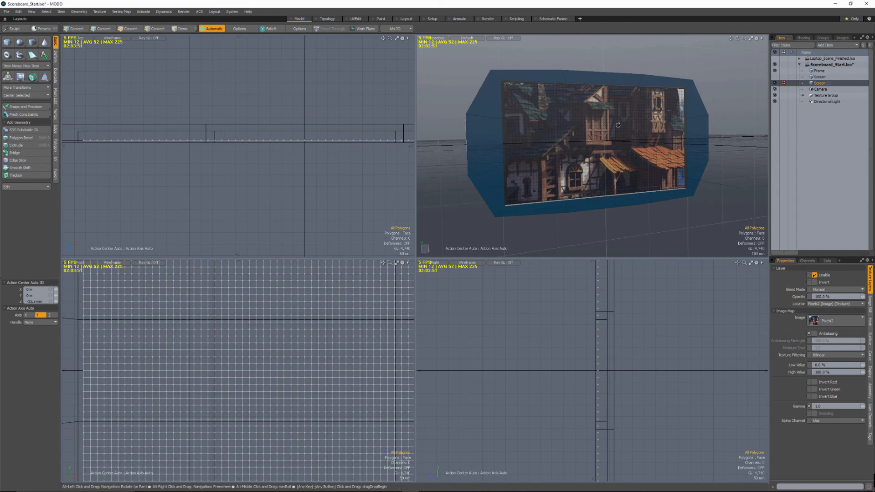
# Subdivide Screen (2)'s polygons with the Faceted method and open the UV editing layout
pyautogui.hotkey('shift', 'd')
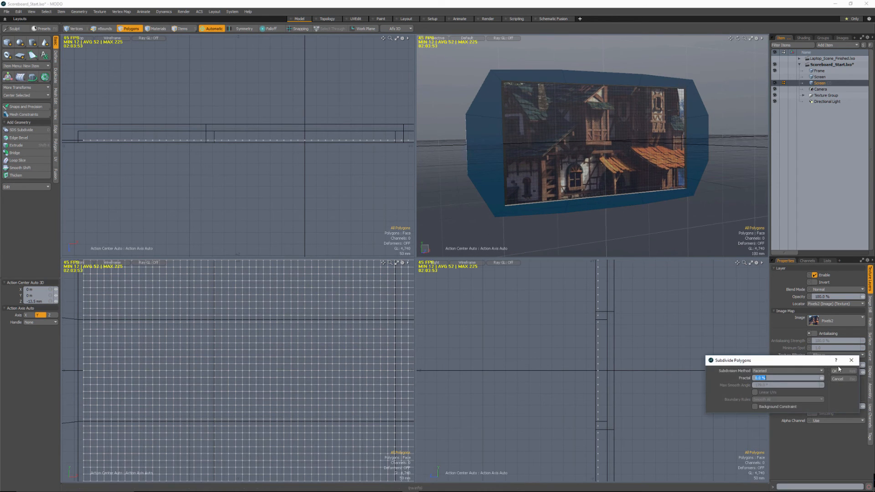
pyautogui.click(838, 371)
pyautogui.scroll(5, 521, 95)
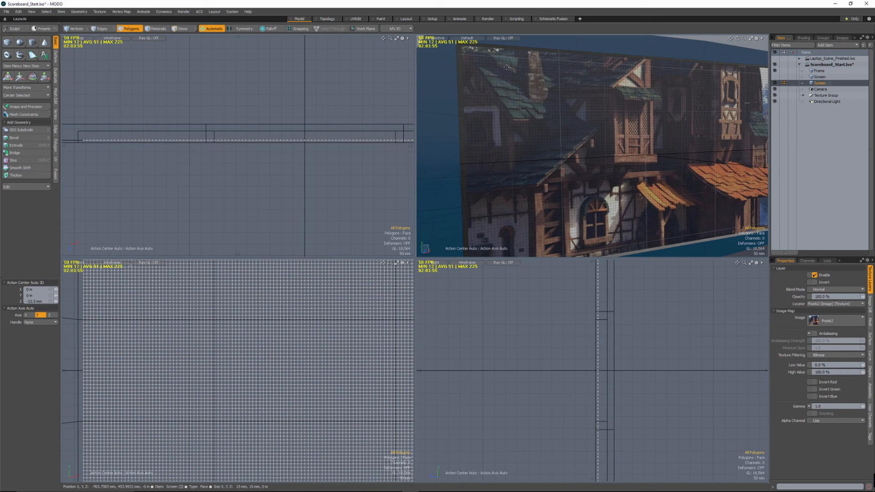
pyautogui.click(406, 20)
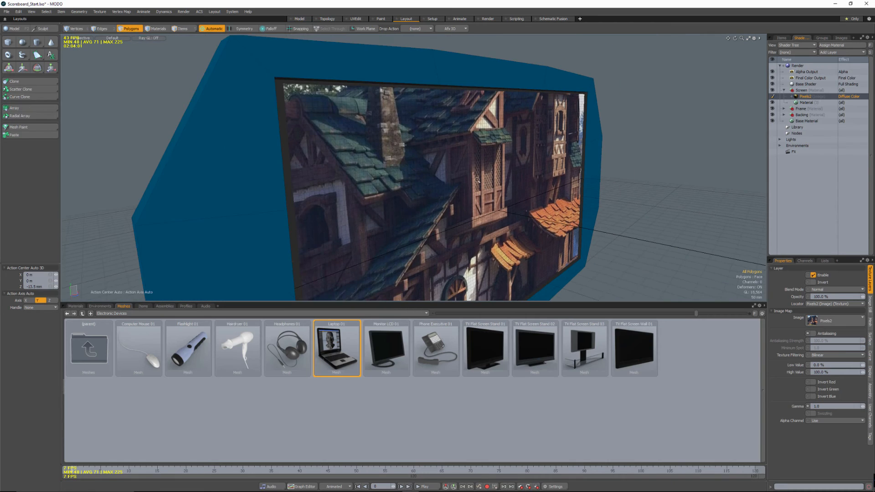
pyautogui.click(356, 19)
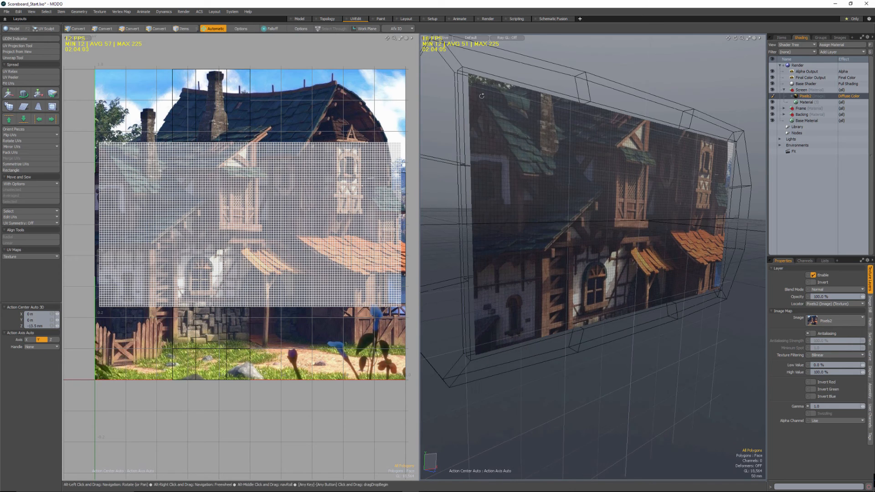
# Separate Screen (2)'s polygons by beveling them all with zero shift and inset and deleting the connecting side polygons
pyautogui.doubleClick(478, 89)
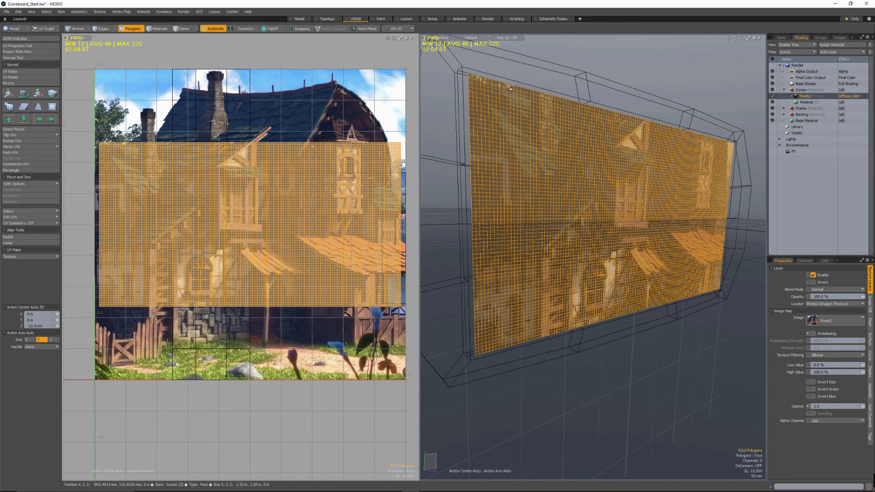
pyautogui.press('b')
pyautogui.click(652, 221)
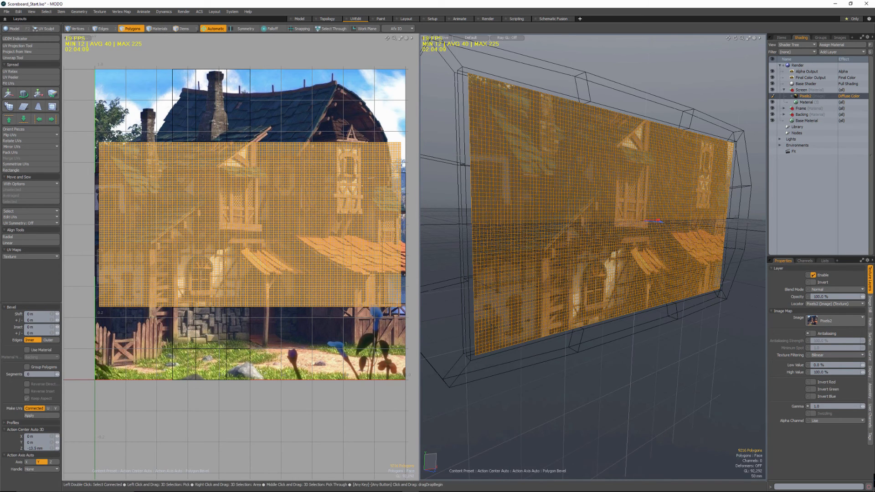
pyautogui.press('space')
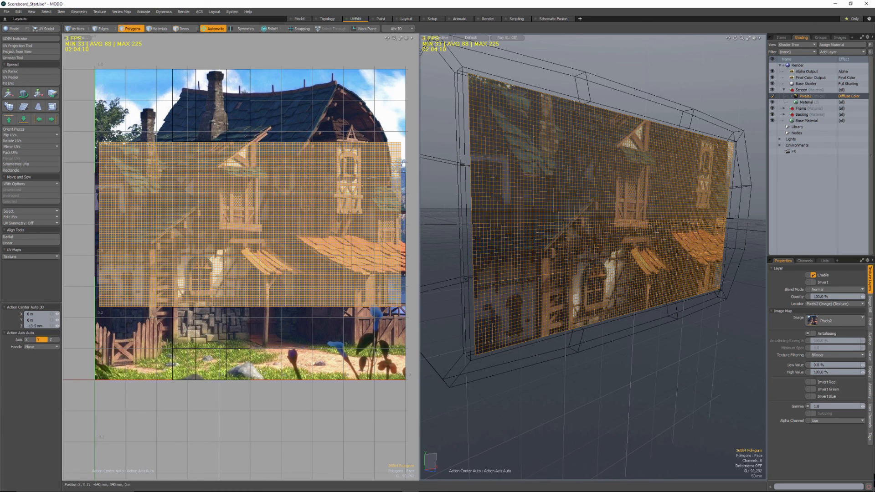
pyautogui.press('Delete')
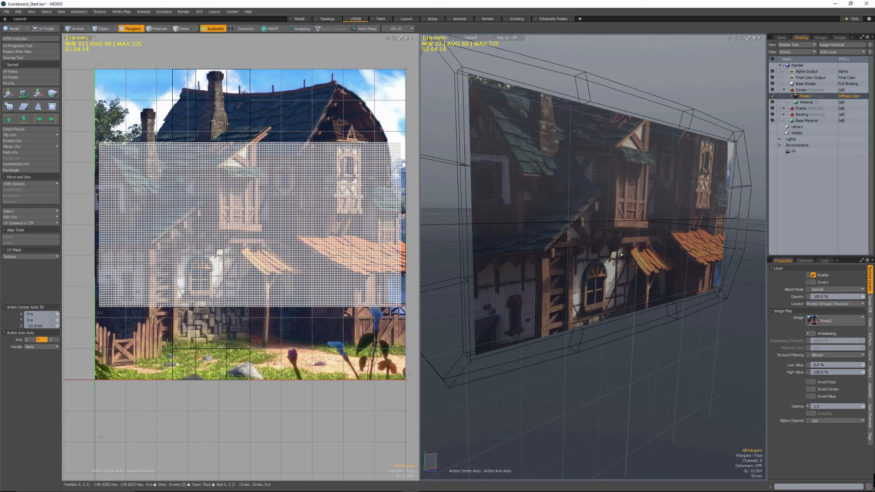
# Select all of Screen (2)'s polygons in the UV map and set the action center to Local
pyautogui.moveTo(620, 254)
pyautogui.keyDown('alt'); pyautogui.mouseDown()
pyautogui.moveTo(594, 253)
pyautogui.moveTo(616, 261)
pyautogui.mouseUp(); pyautogui.keyUp('alt')
pyautogui.keyDown('ctrl'); pyautogui.keyDown('alt'); pyautogui.moveTo(114, 158); pyautogui.dragTo(177, 102); pyautogui.keyUp('alt'); pyautogui.keyUp('ctrl')
pyautogui.keyDown('ctrl'); pyautogui.keyDown('alt'); pyautogui.moveTo(199, 208); pyautogui.dragTo(154, 206); pyautogui.keyUp('alt'); pyautogui.keyUp('ctrl')
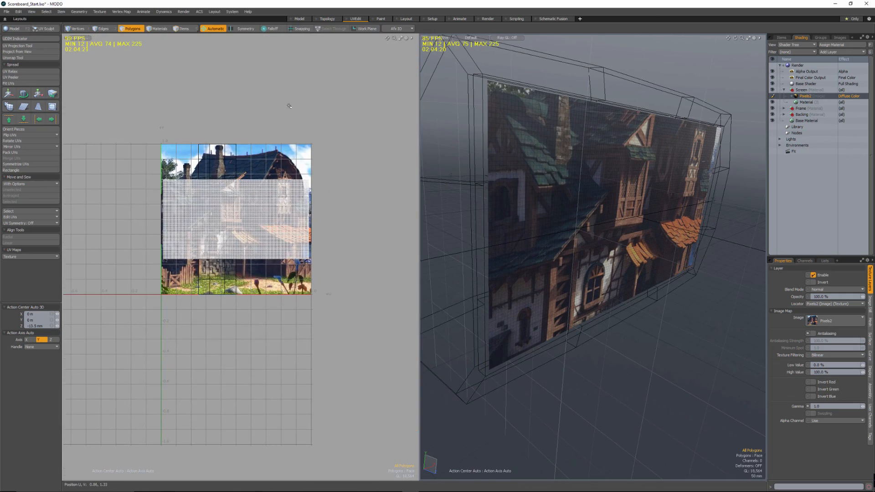
pyautogui.moveTo(219, 128)
pyautogui.mouseDown(button='right')
pyautogui.moveTo(375, 264)
pyautogui.moveTo(360, 169)
pyautogui.mouseUp(button='right')
pyautogui.keyDown('ctrl'); pyautogui.keyDown('alt'); pyautogui.moveTo(175, 227); pyautogui.dragTo(237, 228); pyautogui.keyUp('alt'); pyautogui.keyUp('ctrl')
pyautogui.moveTo(154, 310)
pyautogui.keyDown('alt'); pyautogui.mouseDown()
pyautogui.moveTo(158, 297)
pyautogui.moveTo(182, 292)
pyautogui.mouseUp(); pyautogui.keyUp('alt')
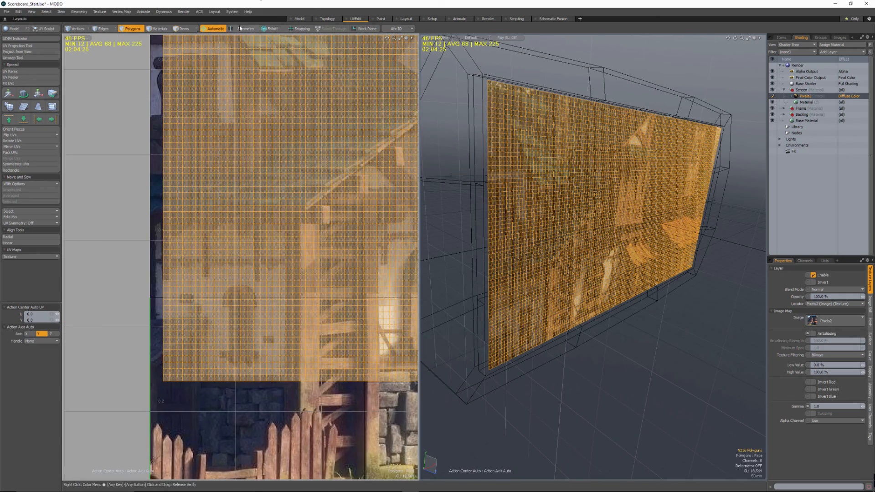
pyautogui.click(213, 29)
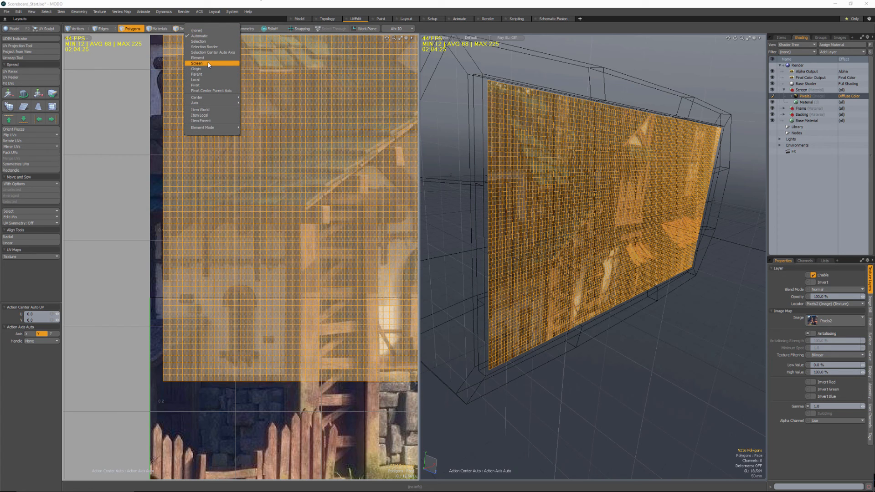
pyautogui.click(204, 80)
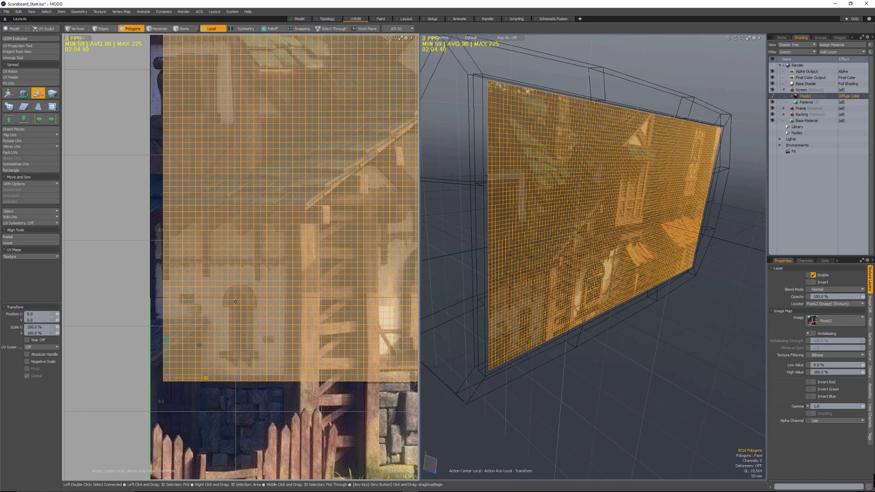
# Scale each polygon's UVs to 2% in U and V around its own center and deselect the polygons
pyautogui.keyDown('alt'); pyautogui.moveTo(236, 302); pyautogui.dragTo(207, 282); pyautogui.keyUp('alt')
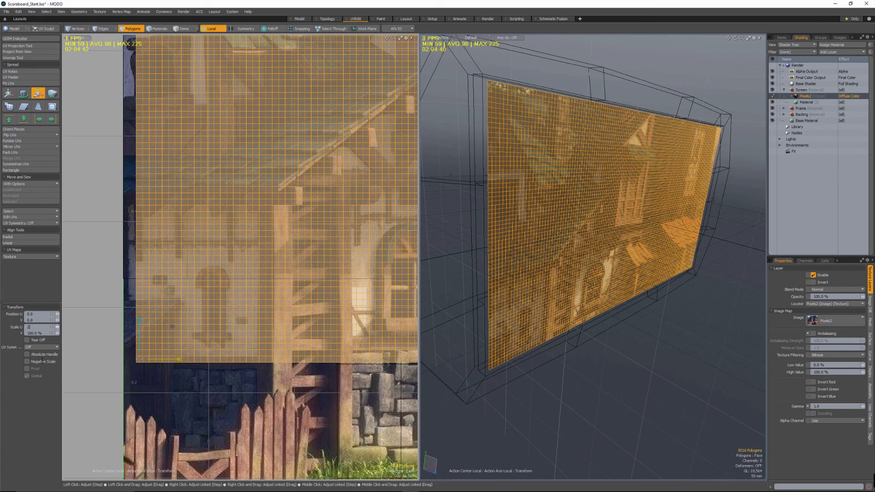
pyautogui.press('Tab')
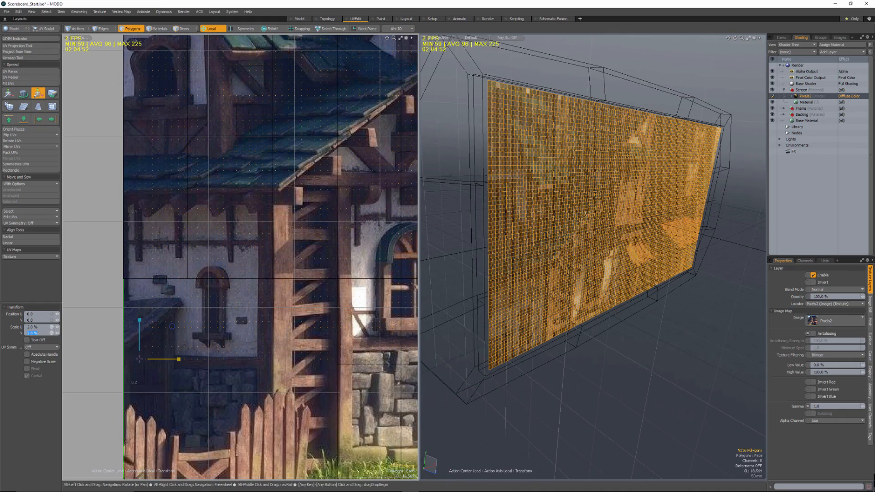
pyautogui.keyDown('alt'); pyautogui.moveTo(584, 214); pyautogui.dragTo(616, 232); pyautogui.keyUp('alt')
pyautogui.press('Escape')
pyautogui.press('Escape')
pyautogui.keyDown('ctrl'); pyautogui.keyDown('alt'); pyautogui.moveTo(260, 256); pyautogui.dragTo(228, 255); pyautogui.keyUp('alt'); pyautogui.keyUp('ctrl')
pyautogui.keyDown('alt'); pyautogui.keyDown('shift'); pyautogui.moveTo(228, 254); pyautogui.dragTo(205, 252); pyautogui.keyUp('shift'); pyautogui.keyUp('alt')
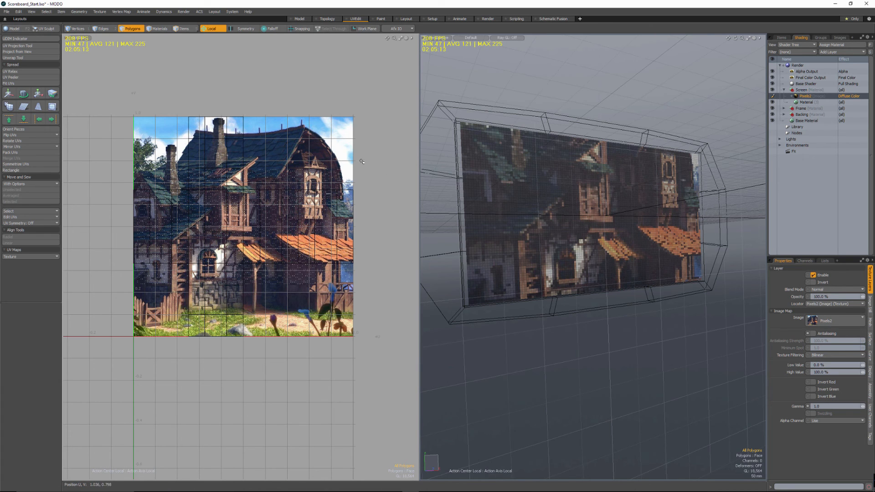
# Reselect all the UVs, set the action center to Automatic and move the UVs by 0.034 in U and 0.172 in V
pyautogui.moveTo(361, 162)
pyautogui.mouseDown(button='right')
pyautogui.moveTo(250, 148)
pyautogui.moveTo(103, 387)
pyautogui.moveTo(365, 350)
pyautogui.moveTo(385, 317)
pyautogui.mouseUp(button='right')
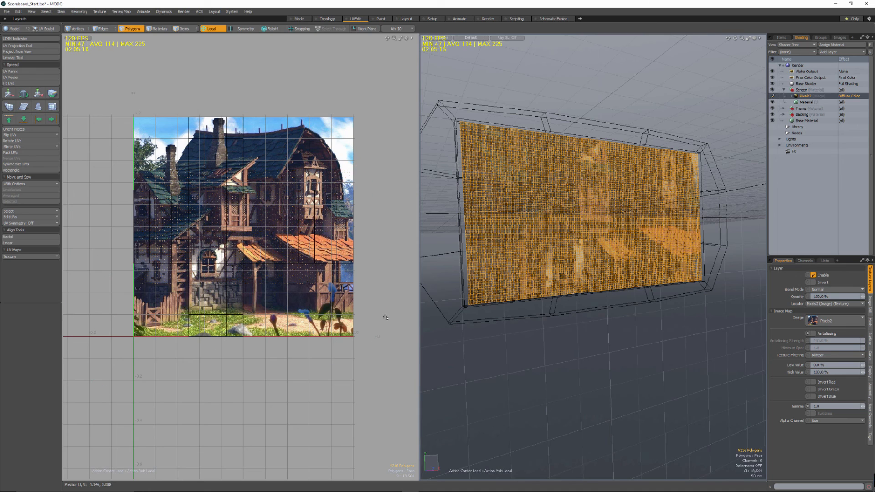
pyautogui.keyDown('alt'); pyautogui.moveTo(542, 248); pyautogui.dragTo(570, 242); pyautogui.keyUp('alt')
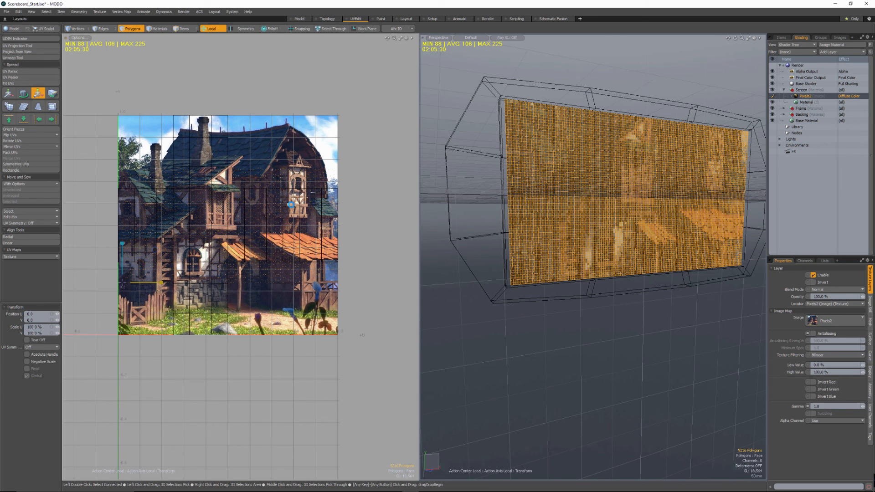
pyautogui.keyDown('alt'); pyautogui.moveTo(246, 228); pyautogui.dragTo(256, 238); pyautogui.keyUp('alt')
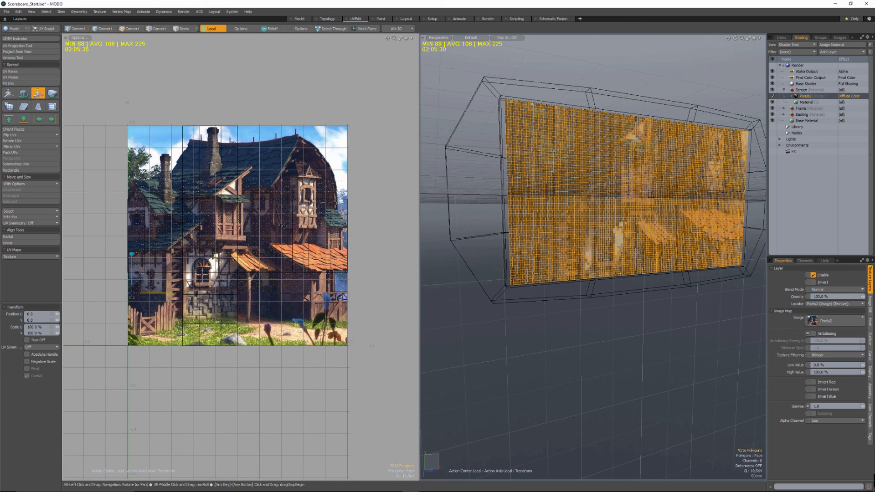
pyautogui.click(212, 29)
pyautogui.click(215, 29)
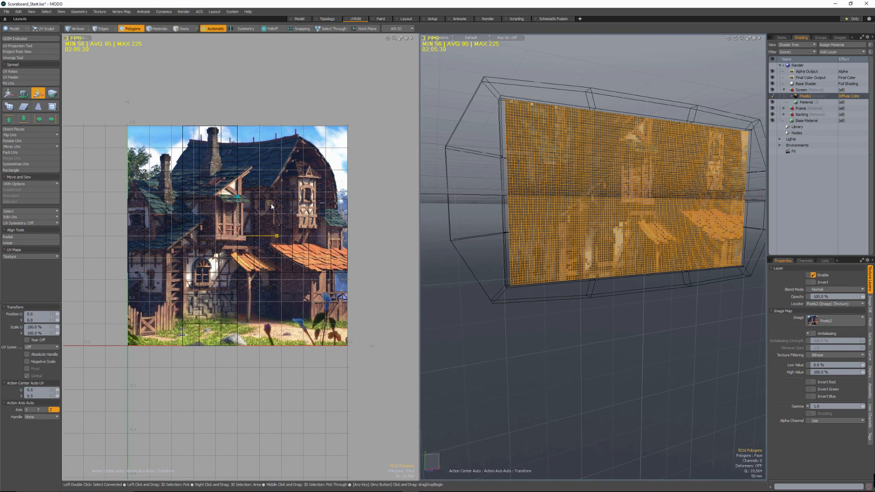
pyautogui.moveTo(270, 203); pyautogui.dragTo(277, 165)
pyautogui.press('w')
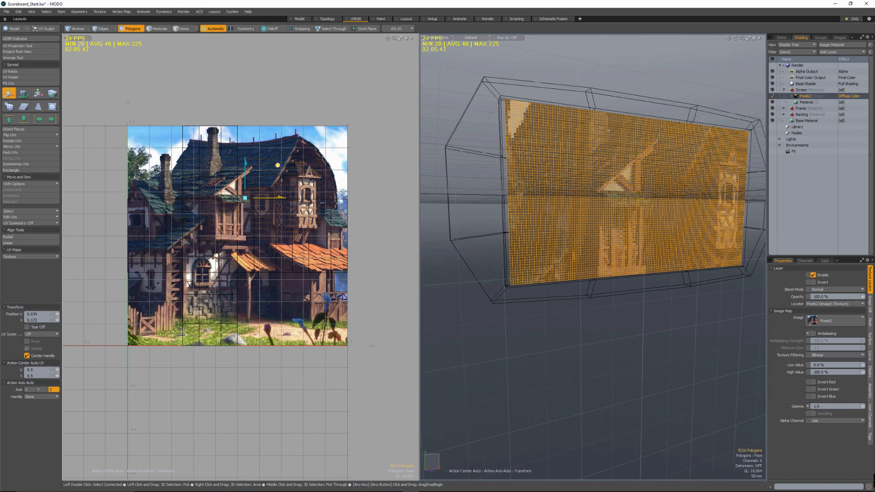
# Enlarge the whole UV layout uniformly, move it up 0.046 in V and deselect the polygons to inspect the screen
pyautogui.press('r')
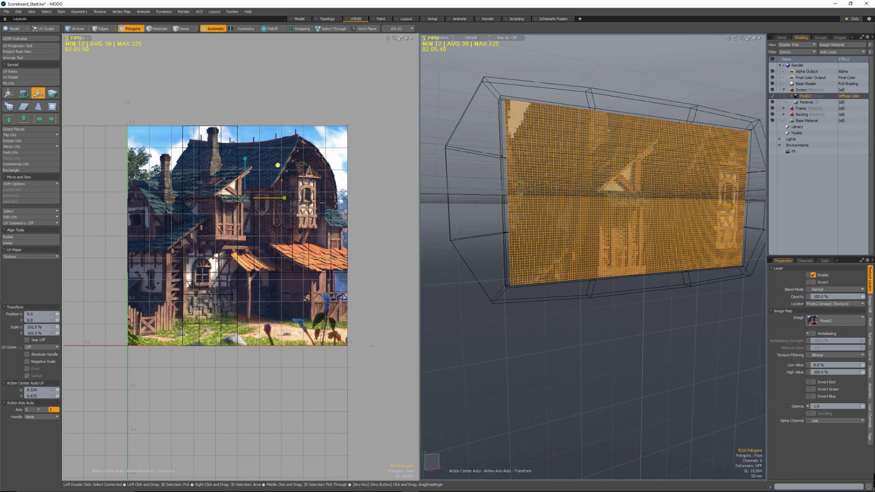
pyautogui.press('w')
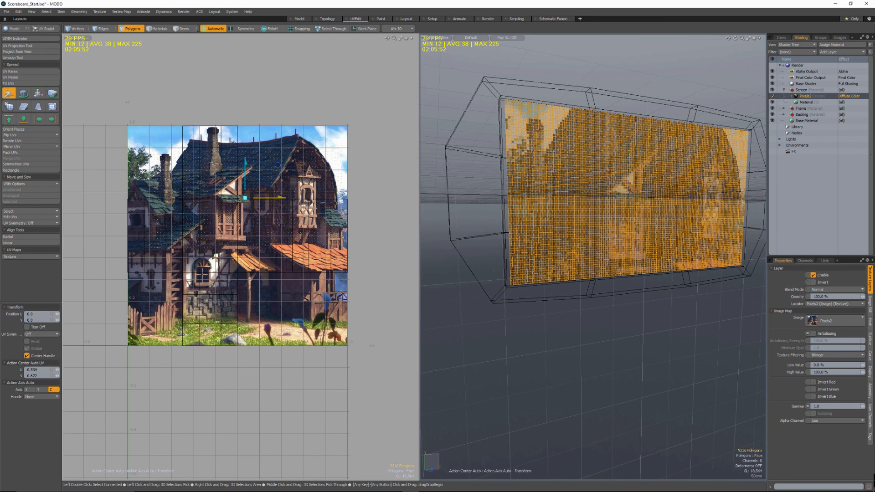
pyautogui.moveTo(245, 178); pyautogui.dragTo(245, 167)
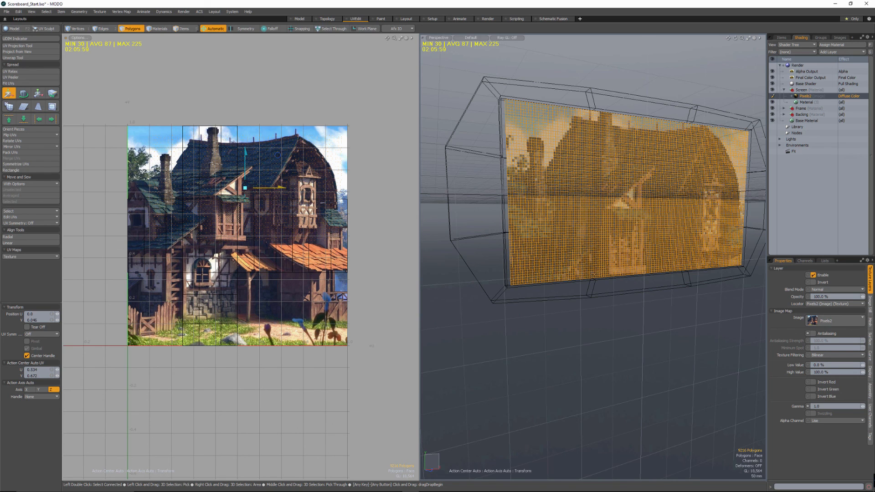
pyautogui.keyDown('alt'); pyautogui.moveTo(593, 274); pyautogui.dragTo(522, 294); pyautogui.keyUp('alt')
pyautogui.press('Escape')
pyautogui.keyDown('alt'); pyautogui.moveTo(655, 277); pyautogui.dragTo(587, 223); pyautogui.keyUp('alt')
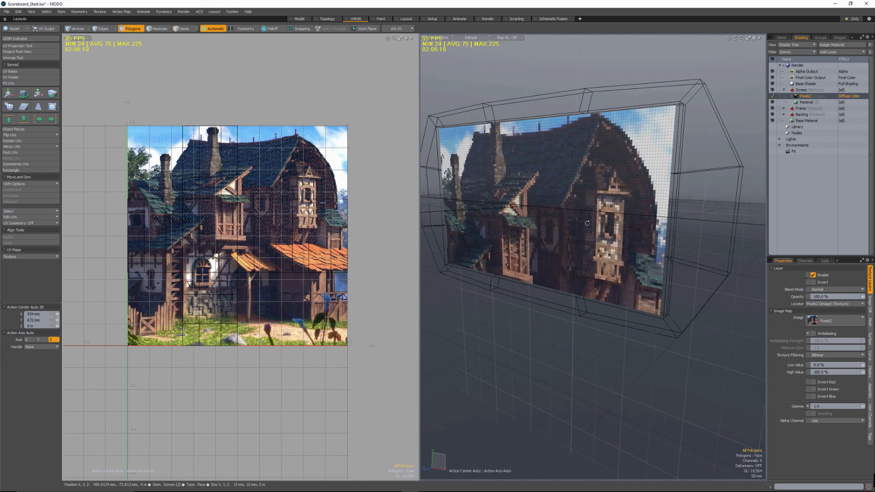